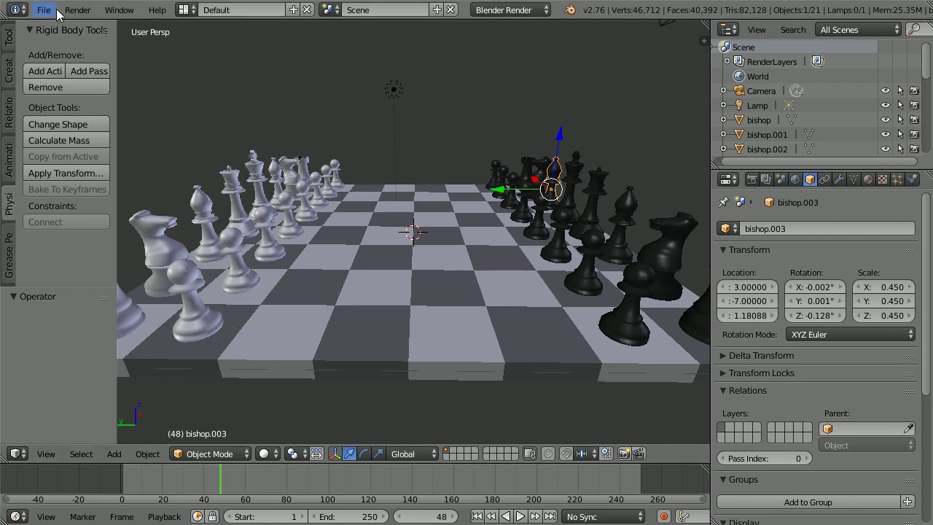
Reopen chessTut9.blend from the recent files list
{"action": "left_click", "coordinate": [44, 10]}
{"action": "mouse_move", "coordinate": [59, 61]}
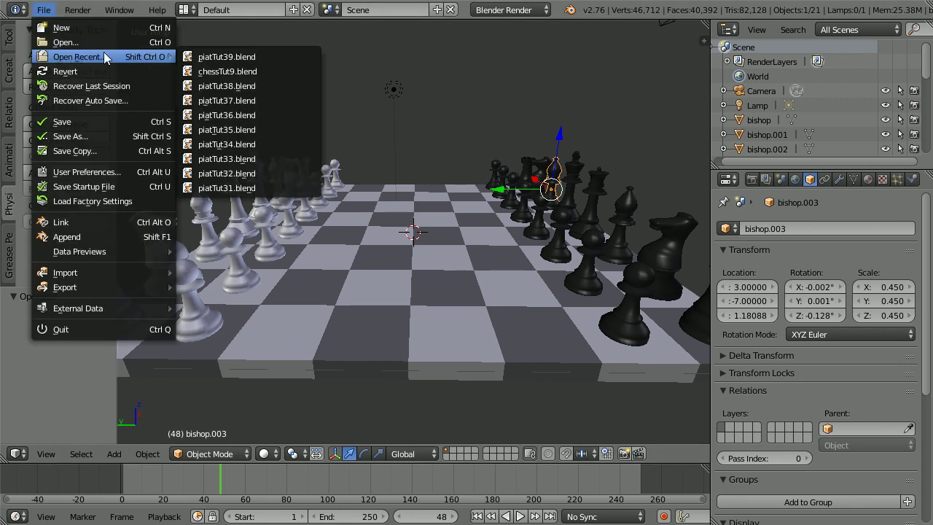
{"action": "left_click", "coordinate": [213, 69]}
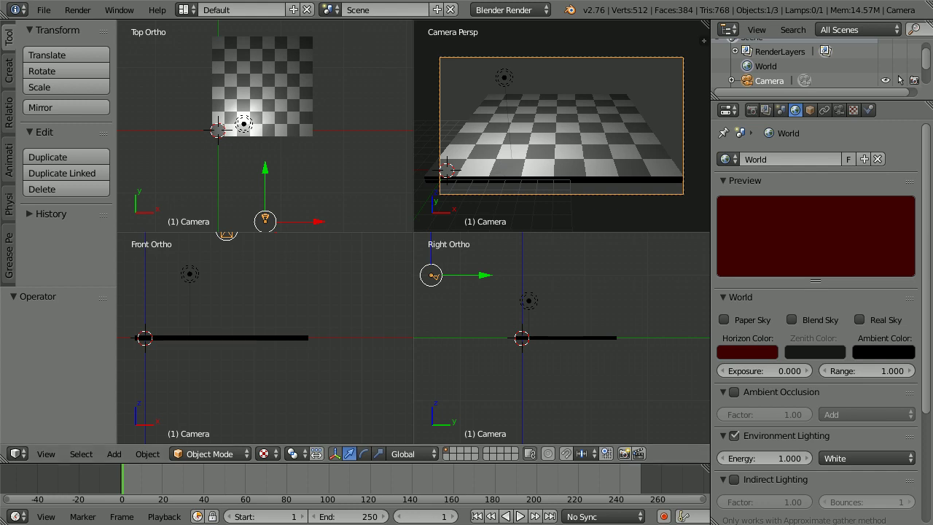
Collapse the quad view to a single view and zoom out to show the whole scene
{"action": "left_click", "coordinate": [46, 453]}
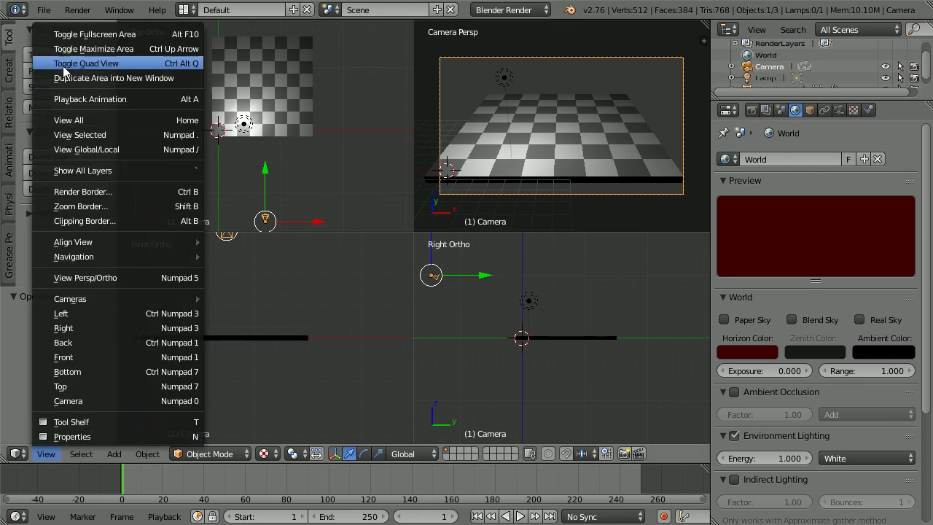
{"action": "left_click", "coordinate": [139, 63]}
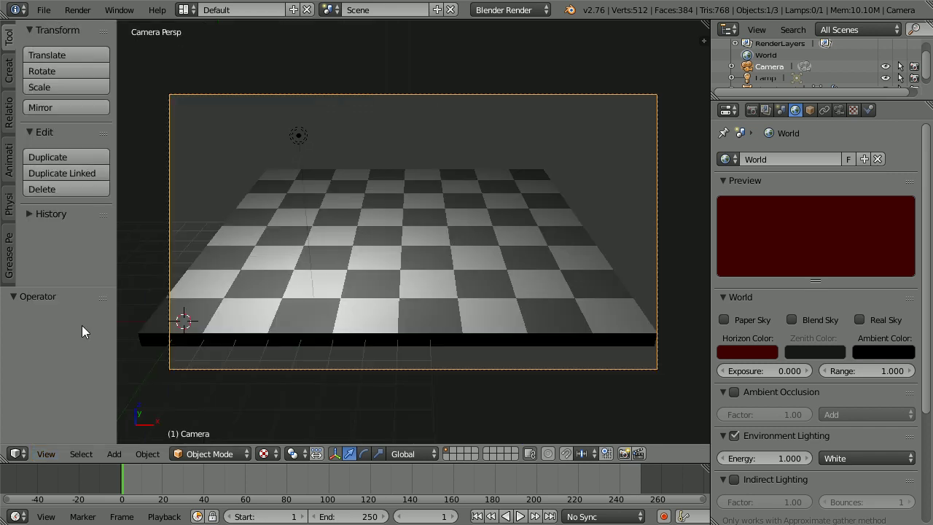
{"action": "left_click", "coordinate": [45, 453]}
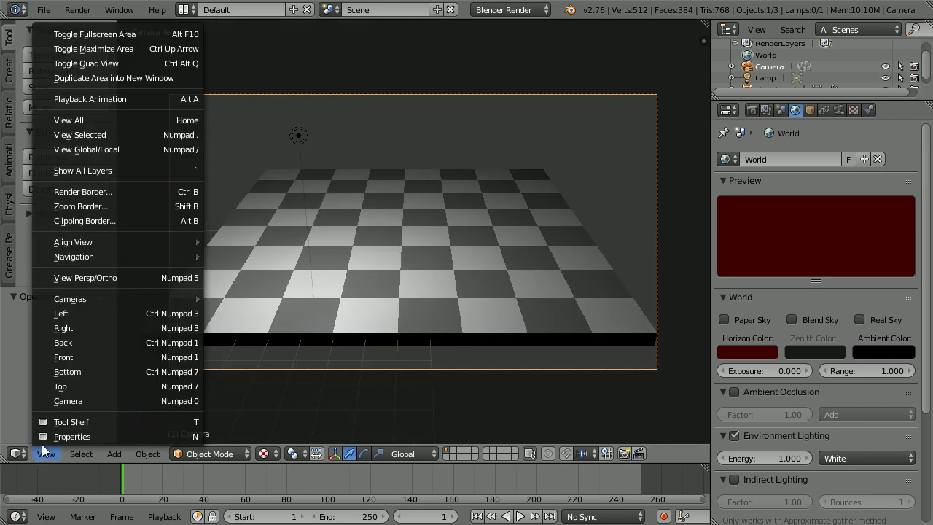
{"action": "left_click", "coordinate": [117, 119]}
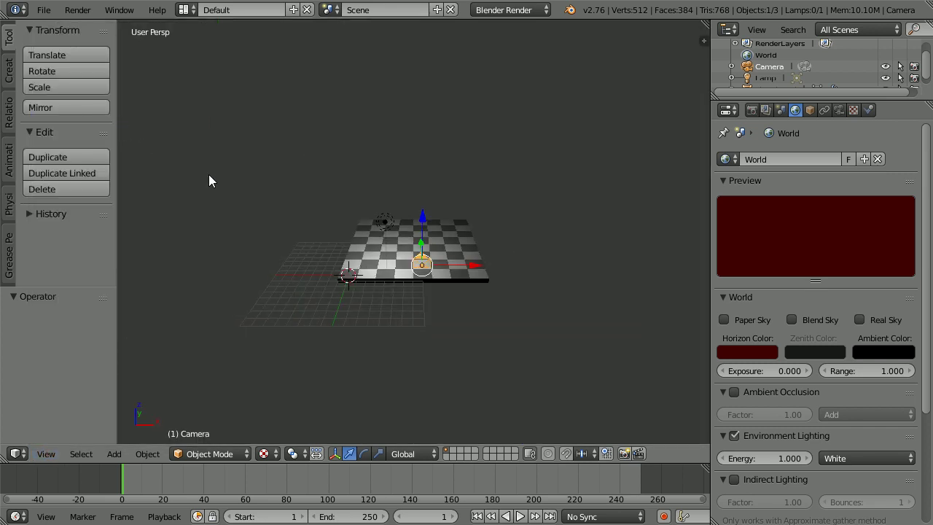
Select the chessboard and apply both of its Array modifiers
{"action": "right_click", "coordinate": [450, 243]}
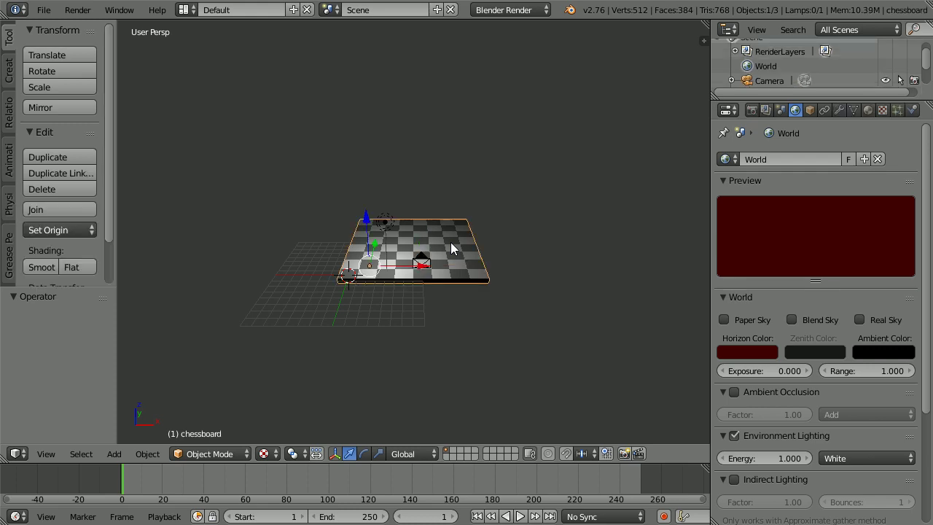
{"action": "left_click", "coordinate": [838, 111]}
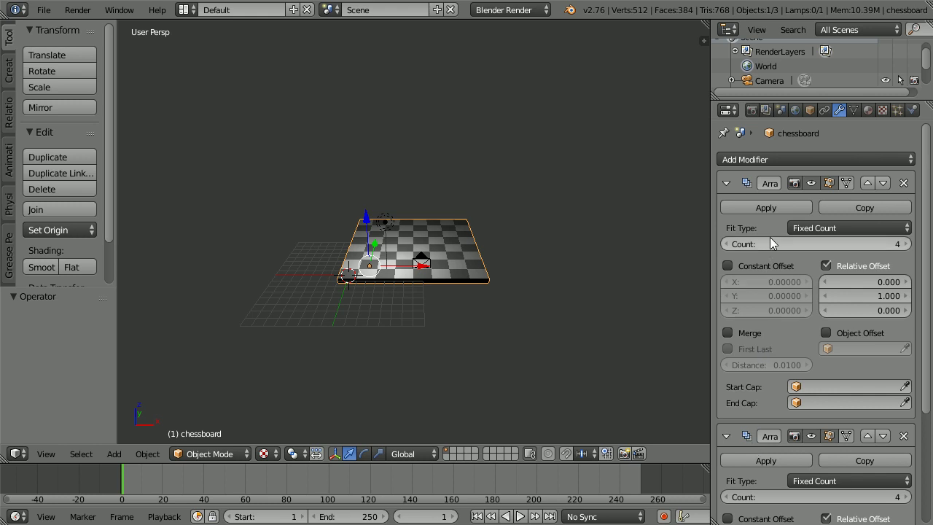
{"action": "left_click", "coordinate": [792, 205]}
{"action": "left_click", "coordinate": [792, 207]}
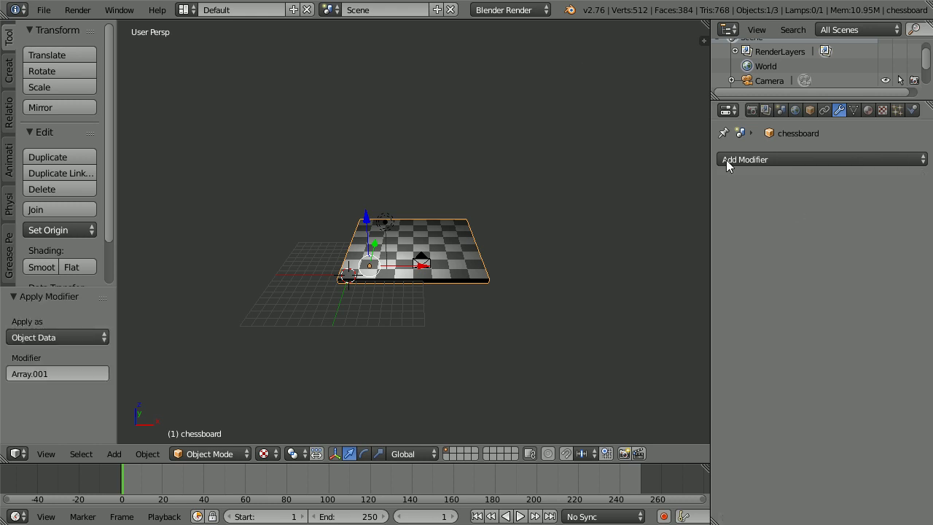
Move the chessboard's origin to its geometry centre
{"action": "left_click", "coordinate": [147, 453]}
{"action": "mouse_move", "coordinate": [231, 391]}
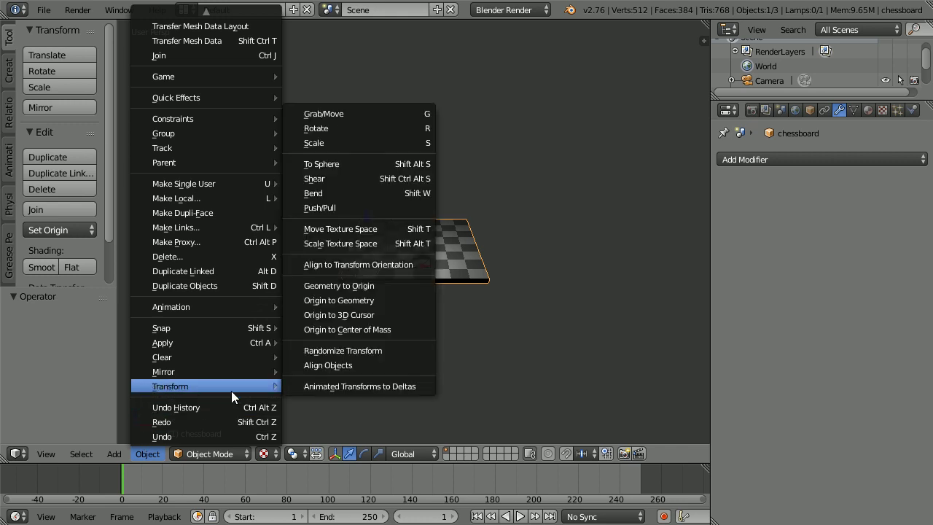
{"action": "left_click", "coordinate": [407, 300]}
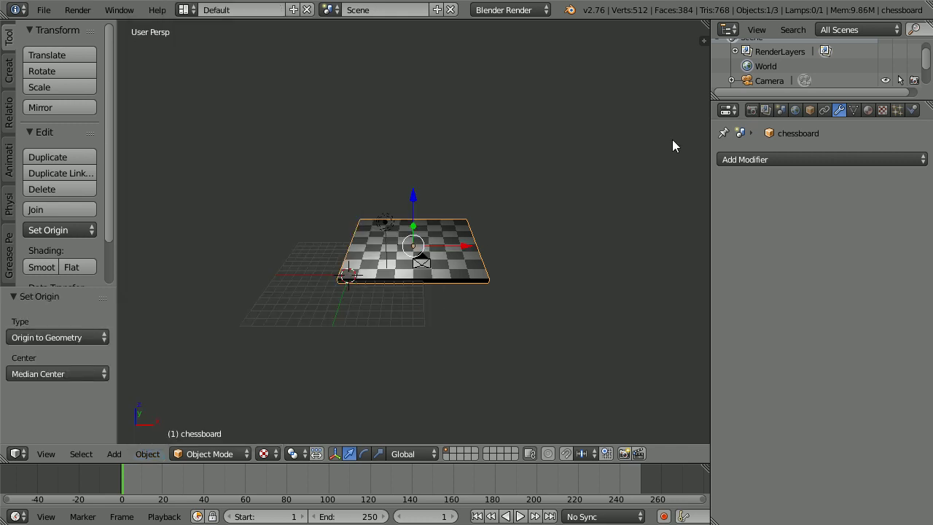
Set the board's Location X and Y to 0 and frame it in the view
{"action": "left_click", "coordinate": [813, 110]}
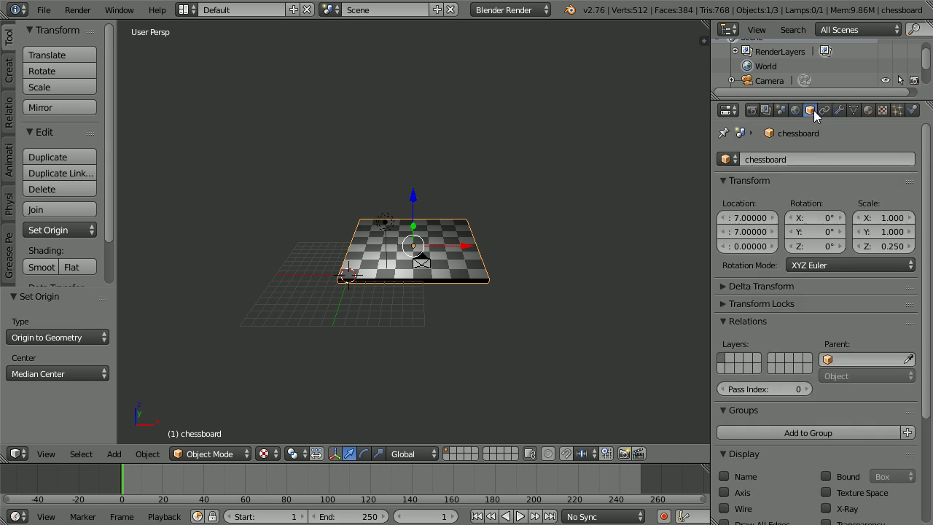
{"action": "left_click", "coordinate": [740, 219]}
{"action": "type", "text": "0"}
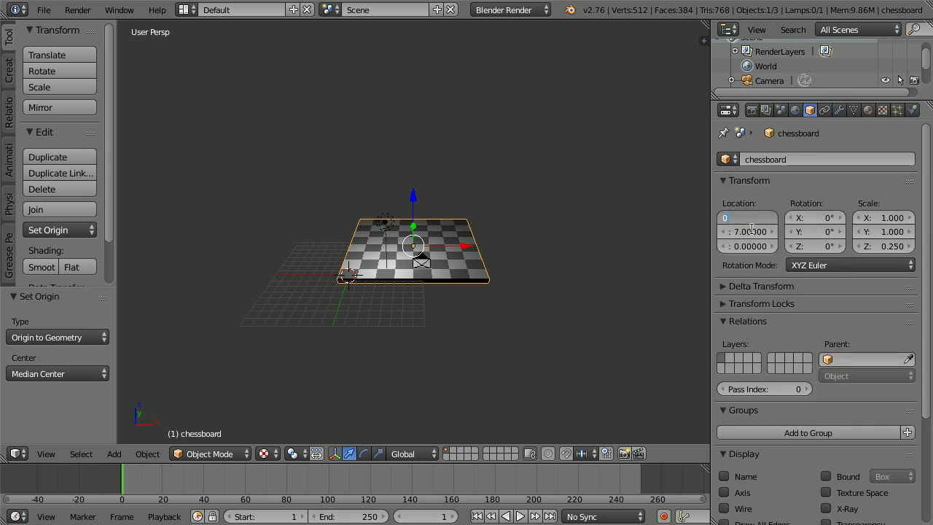
{"action": "key", "text": "Return"}
{"action": "left_click", "coordinate": [740, 232]}
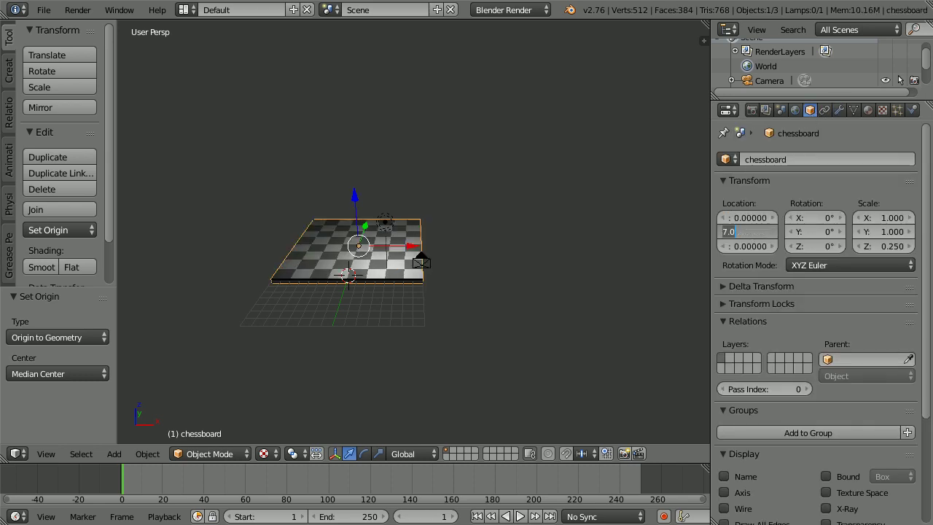
{"action": "type", "text": "0"}
{"action": "key", "text": "Return"}
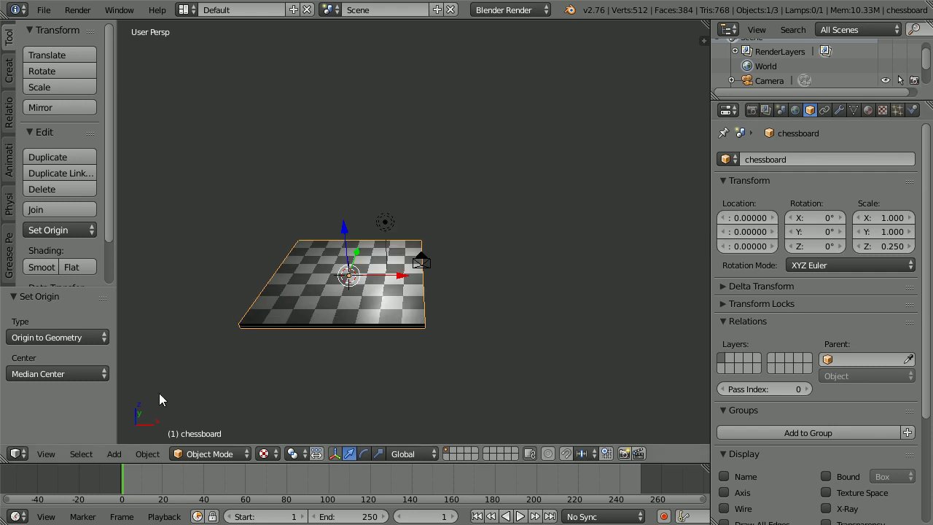
{"action": "left_click", "coordinate": [46, 454]}
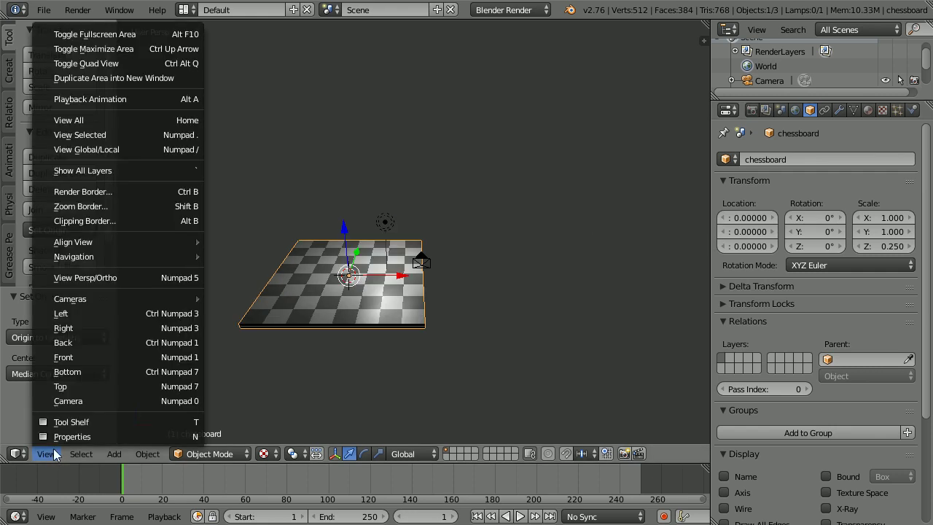
{"action": "left_click", "coordinate": [81, 135]}
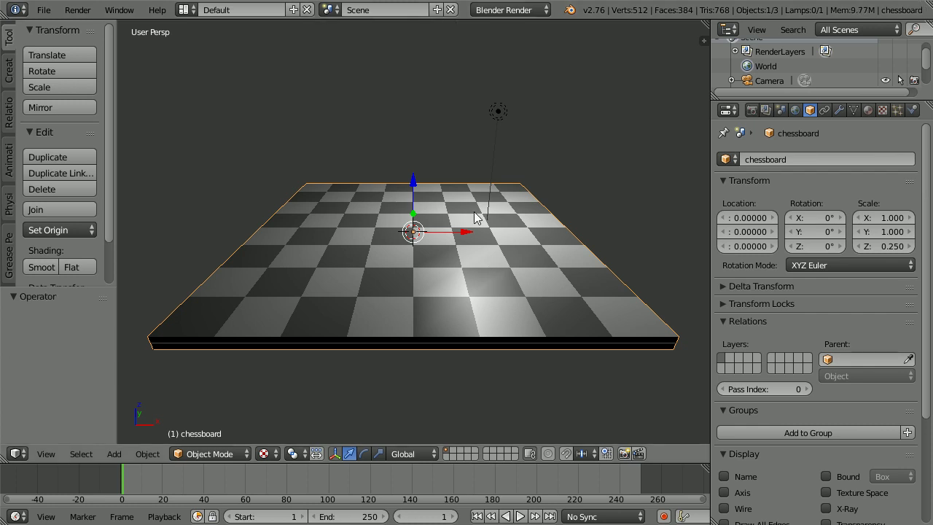
Append the pawn object from pawnTut17.blend's Object folder in chessPIAT
{"action": "left_click", "coordinate": [43, 12]}
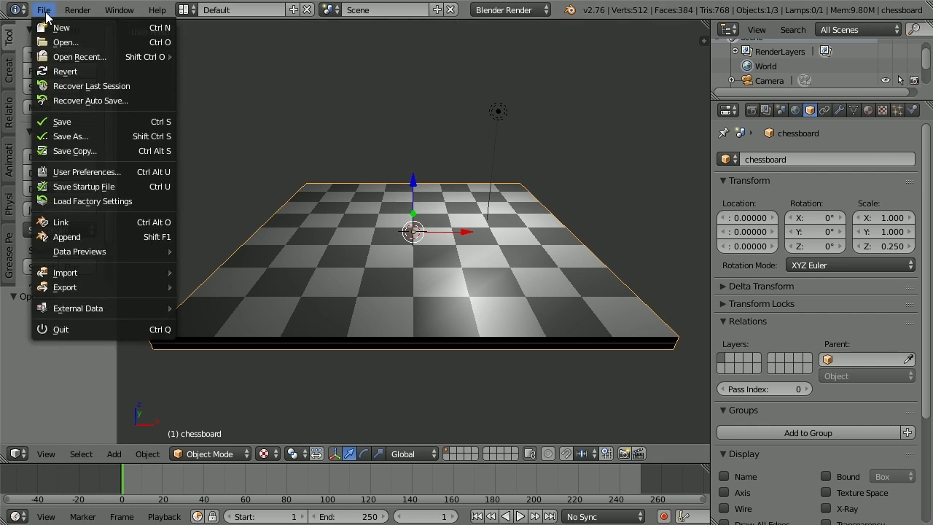
{"action": "left_click", "coordinate": [127, 239]}
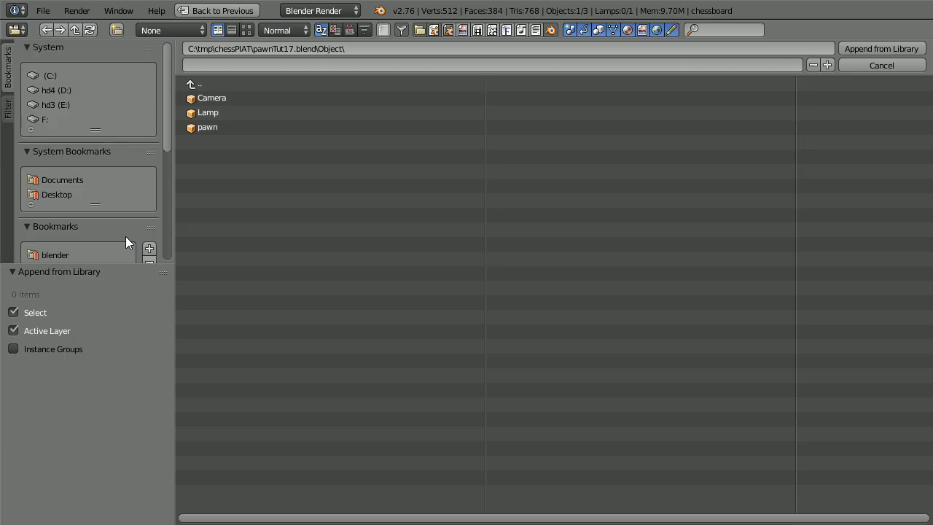
{"action": "left_click", "coordinate": [199, 84]}
{"action": "left_click", "coordinate": [199, 84]}
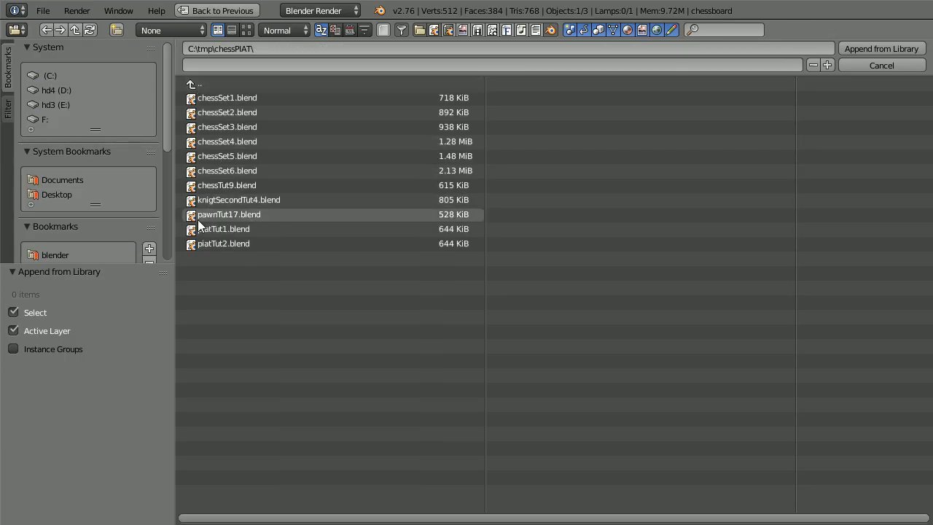
{"action": "left_click", "coordinate": [238, 216]}
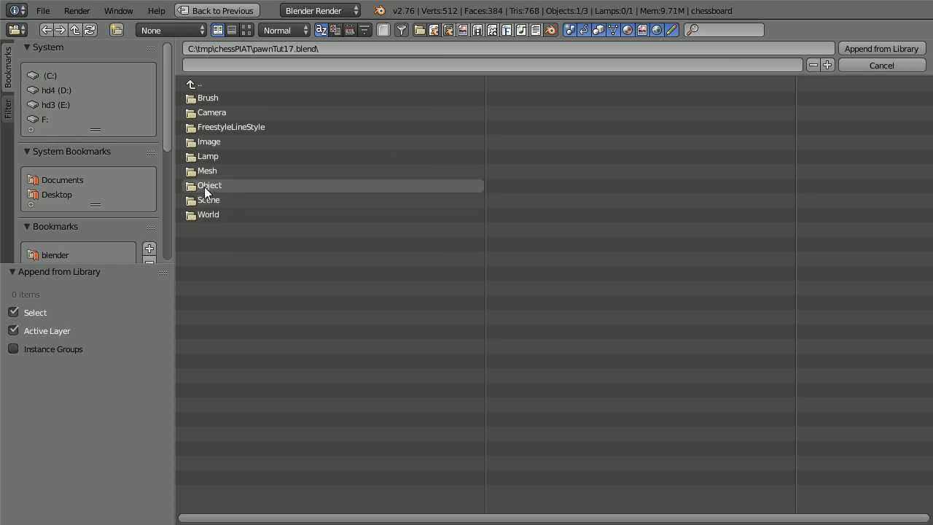
{"action": "left_click", "coordinate": [218, 185]}
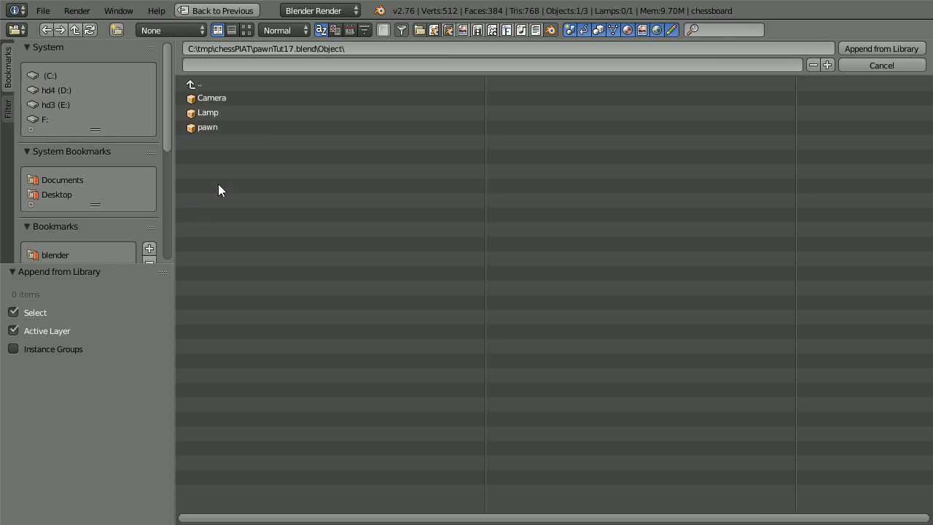
{"action": "left_click", "coordinate": [198, 128]}
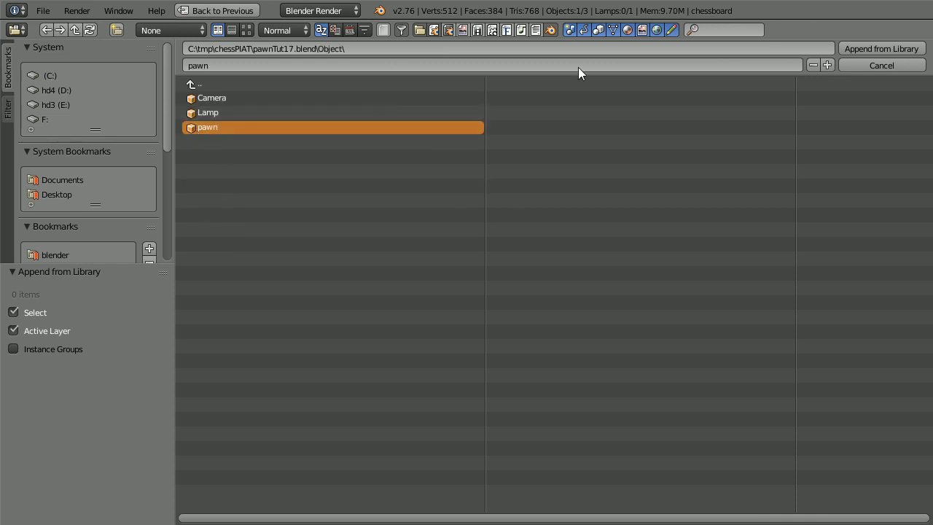
{"action": "left_click", "coordinate": [868, 48]}
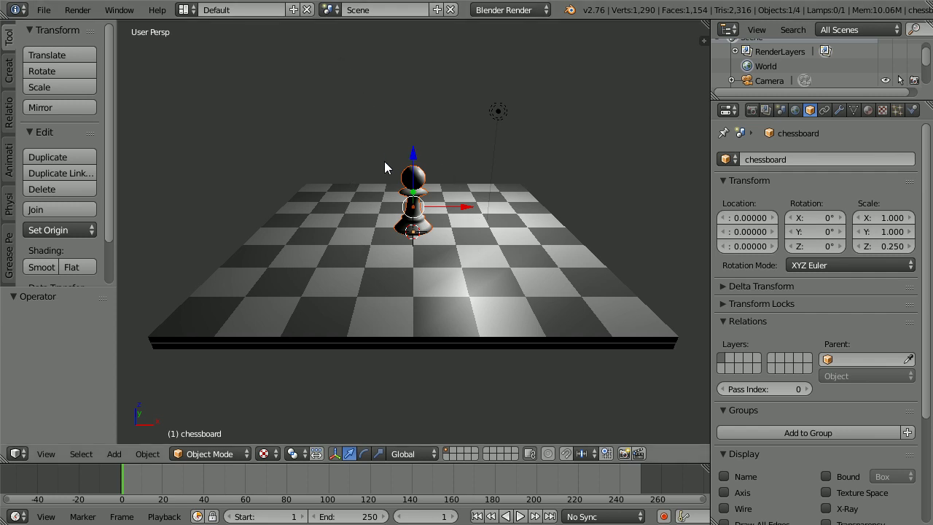
Split the viewport into four views and raise the pawn about 0.77 along Z
{"action": "left_click", "coordinate": [49, 454]}
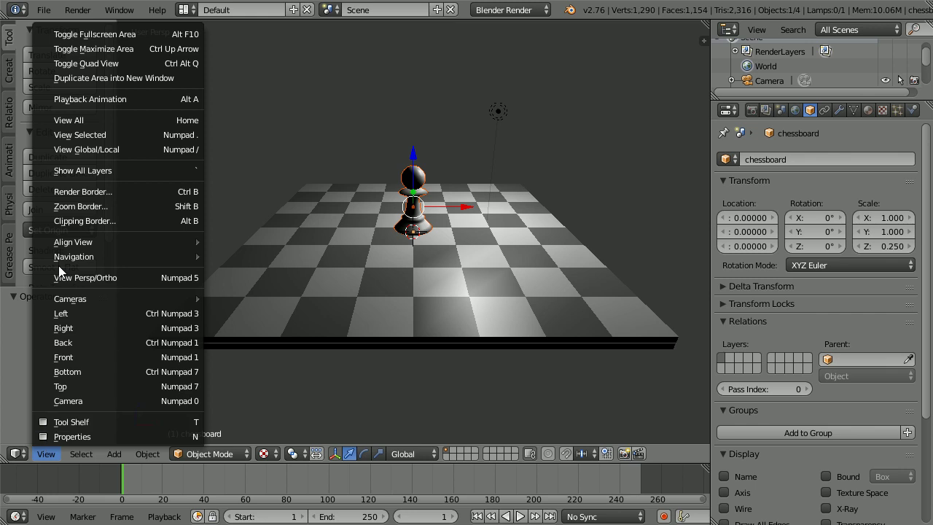
{"action": "left_click", "coordinate": [112, 63]}
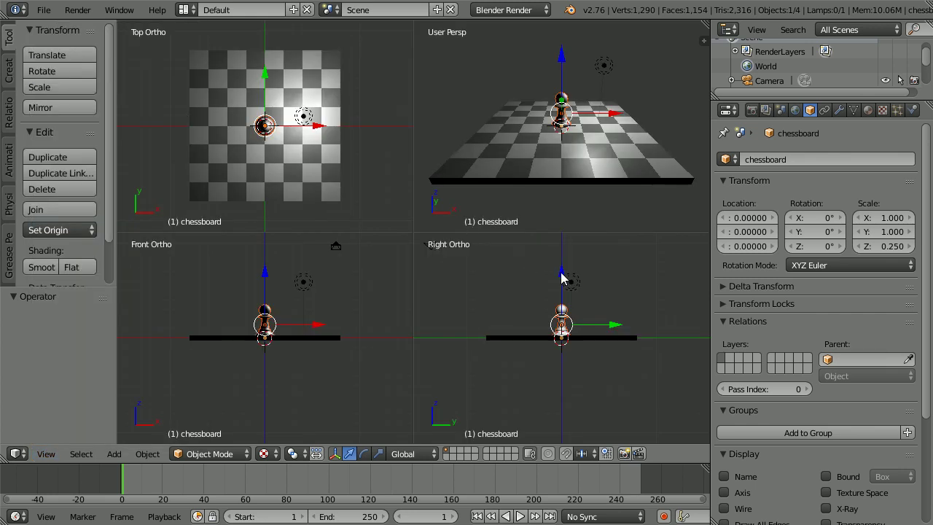
{"action": "left_click_drag", "start_coordinate": [561, 278], "coordinate": [562, 268]}
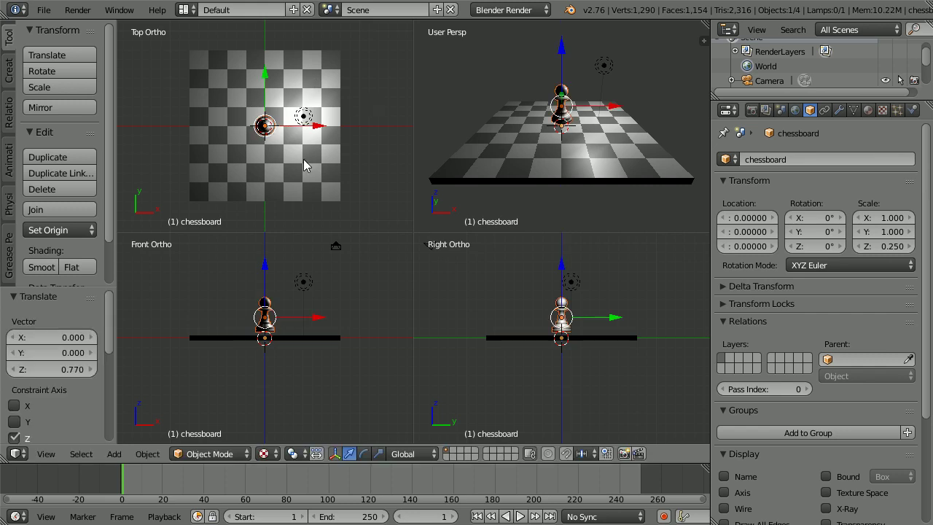
Select the pawn in the enlarged Outliner and set its Location X and Y to 1
{"action": "scroll", "coordinate": [305, 166], "scroll_direction": "up", "scroll_amount": 8}
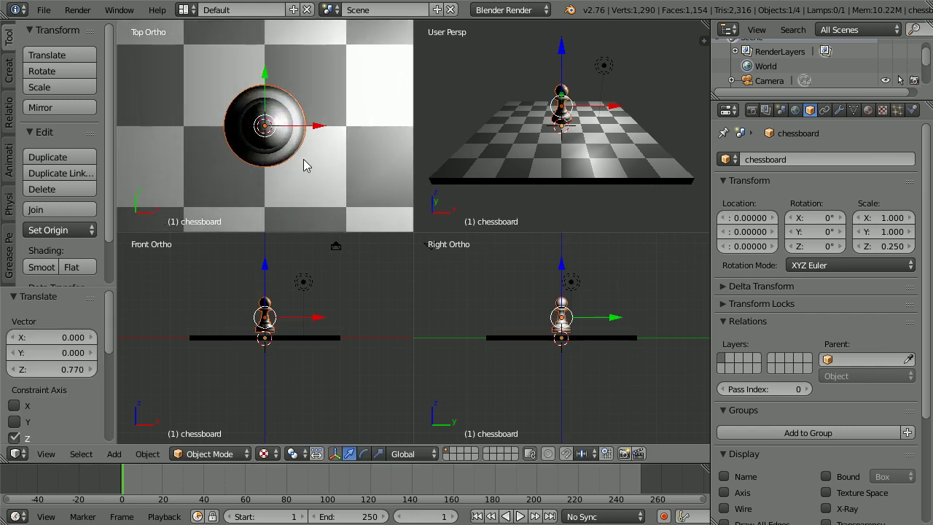
{"action": "scroll", "coordinate": [305, 165], "scroll_direction": "up", "scroll_amount": 1}
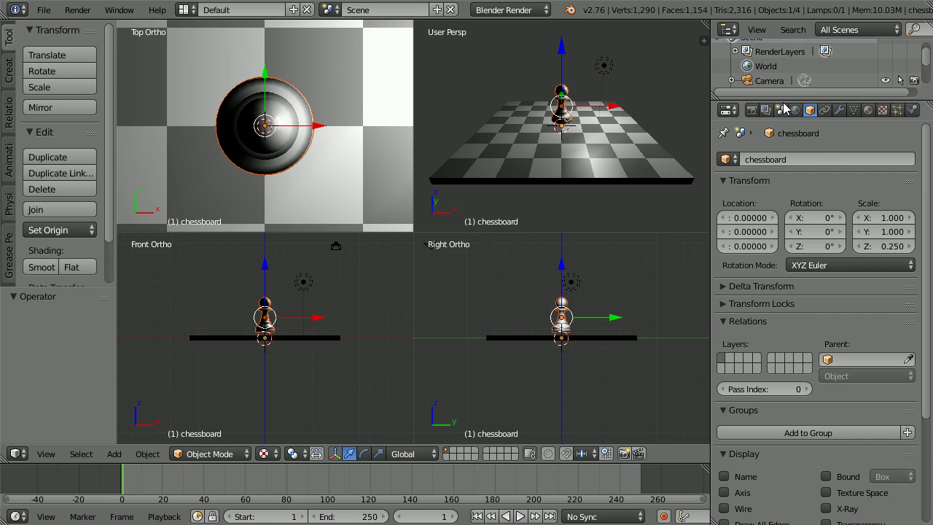
{"action": "left_click_drag", "start_coordinate": [791, 102], "coordinate": [785, 166]}
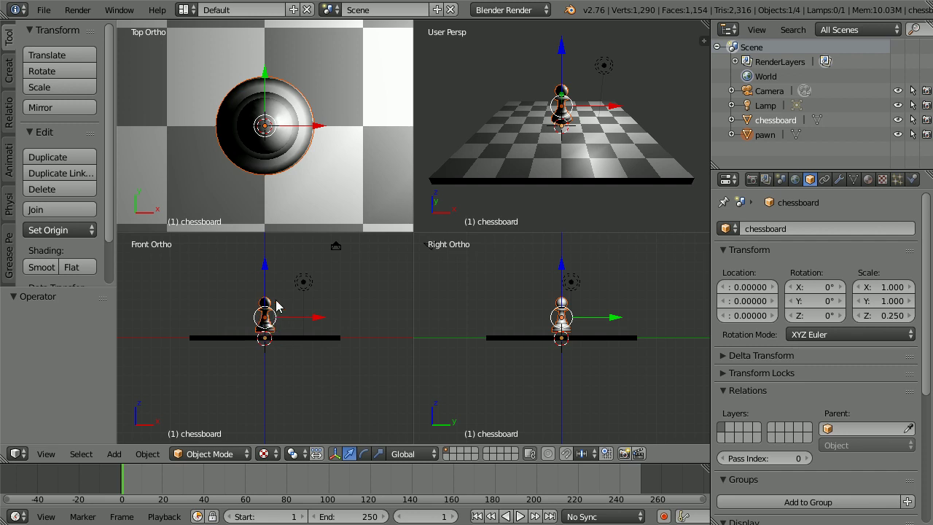
{"action": "left_click", "coordinate": [765, 136]}
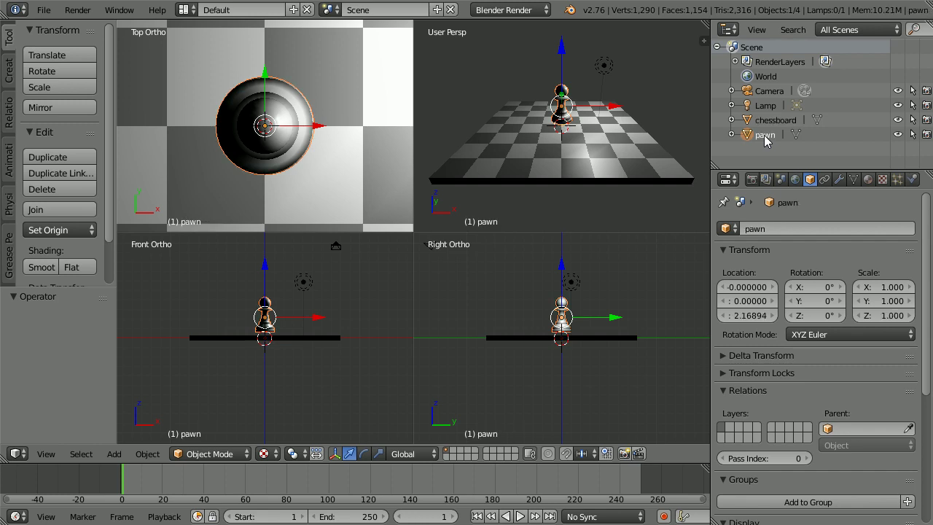
{"action": "left_click", "coordinate": [744, 290]}
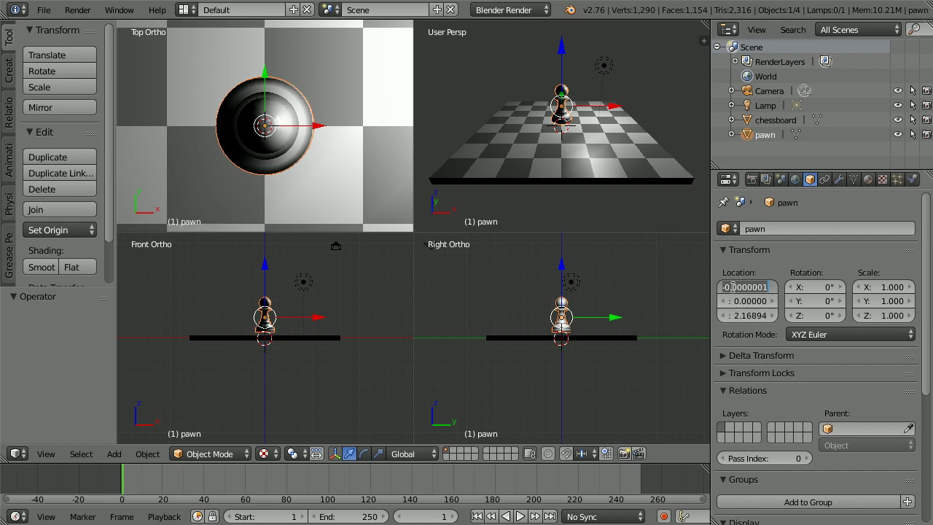
{"action": "type", "text": "1"}
{"action": "key", "text": "Tab"}
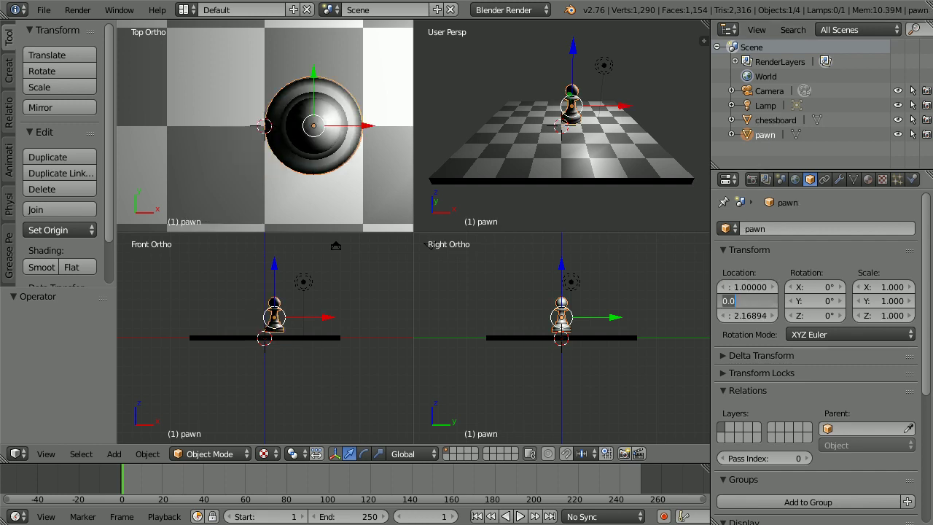
{"action": "type", "text": "1"}
{"action": "key", "text": "Return"}
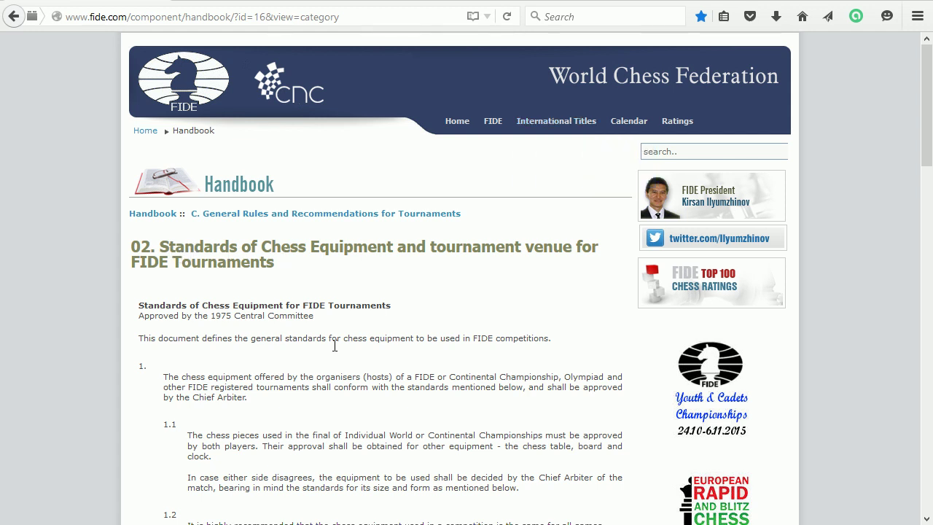
Scroll the FIDE handbook to the Chess boards rule: square twice the pawn's base diameter
{"action": "scroll", "coordinate": [335, 350], "scroll_direction": "down", "scroll_amount": 10}
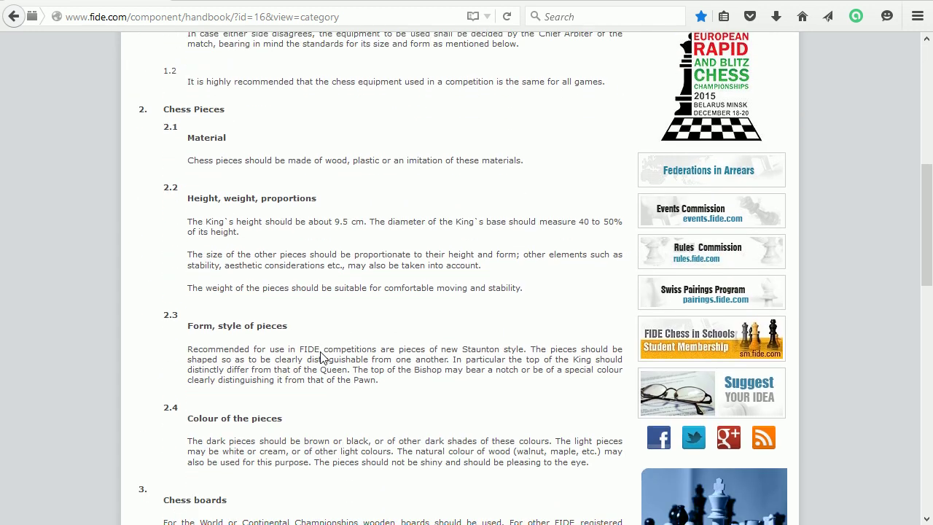
{"action": "scroll", "coordinate": [321, 357], "scroll_direction": "down", "scroll_amount": 1}
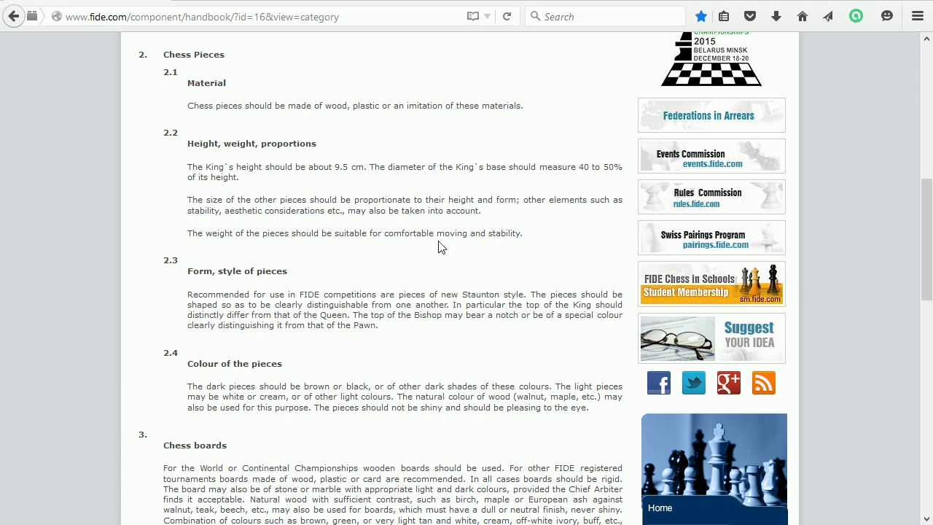
{"action": "scroll", "coordinate": [439, 247], "scroll_direction": "down", "scroll_amount": 7}
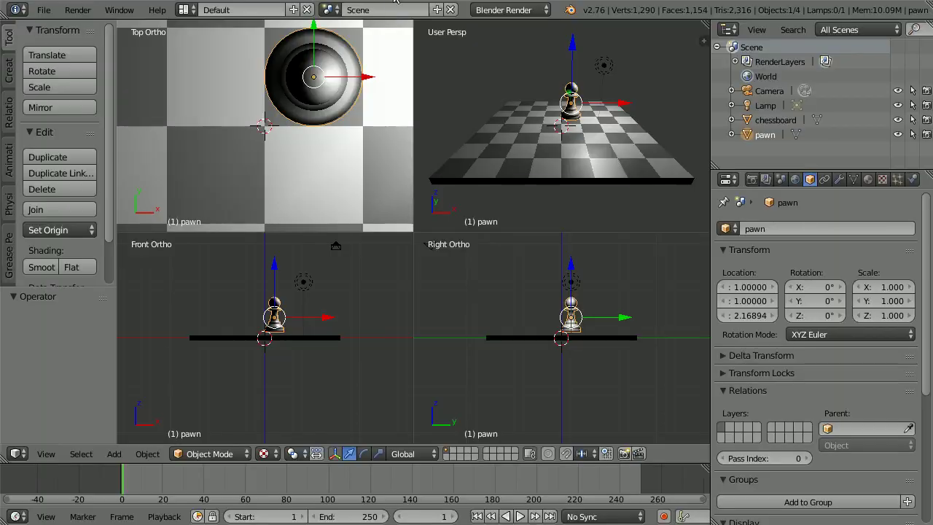
Back in Blender, scale the pawn by 0.5 with the S command
{"action": "key", "text": "alt+Tab"}
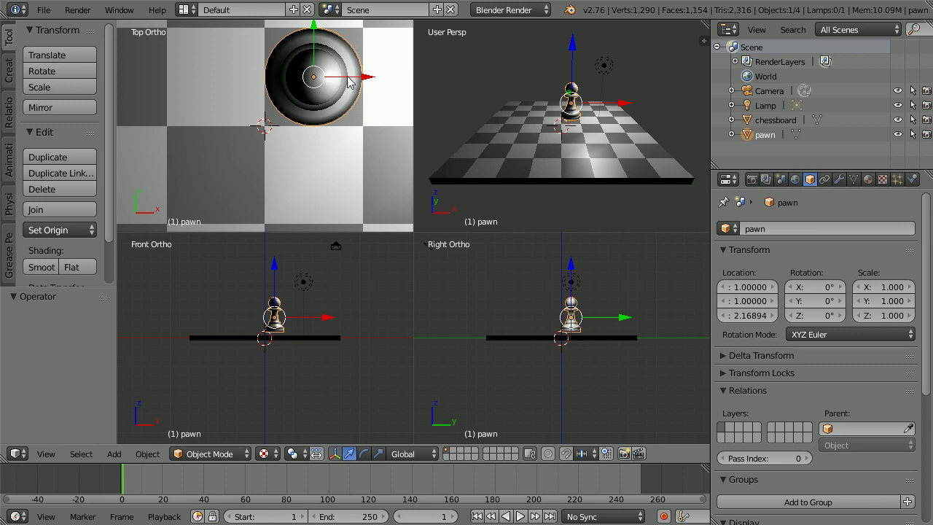
{"action": "type", "text": "s"}
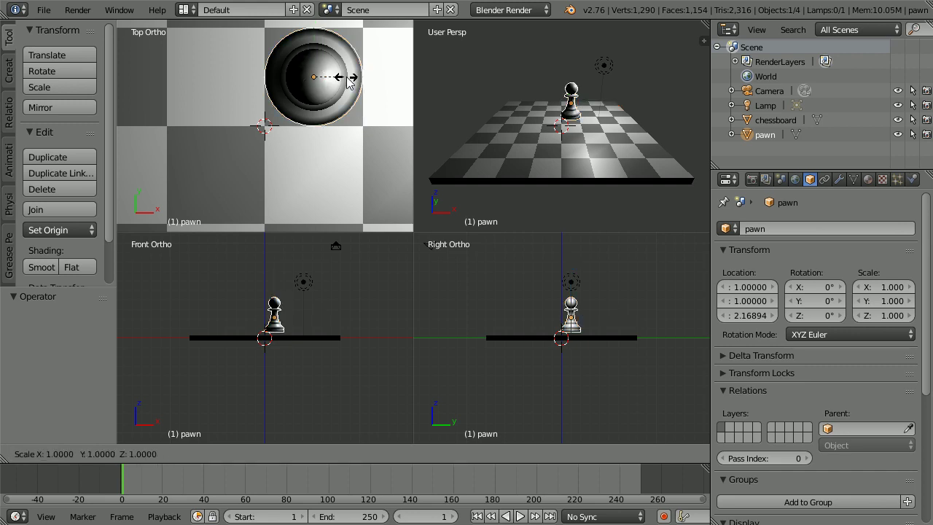
{"action": "type", "text": ".5"}
{"action": "key", "text": "Return"}
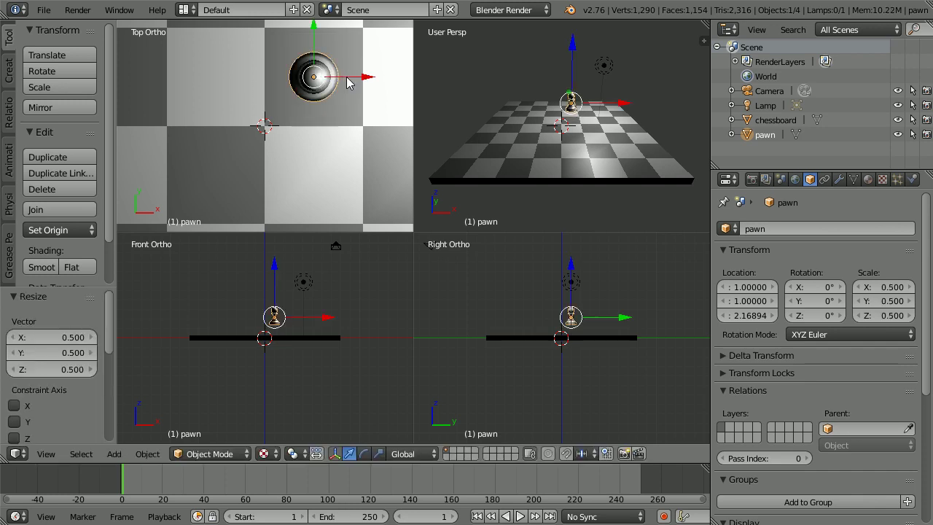
Show a single front orthographic view of the pawn and board in Solid shading
{"action": "left_click", "coordinate": [46, 454]}
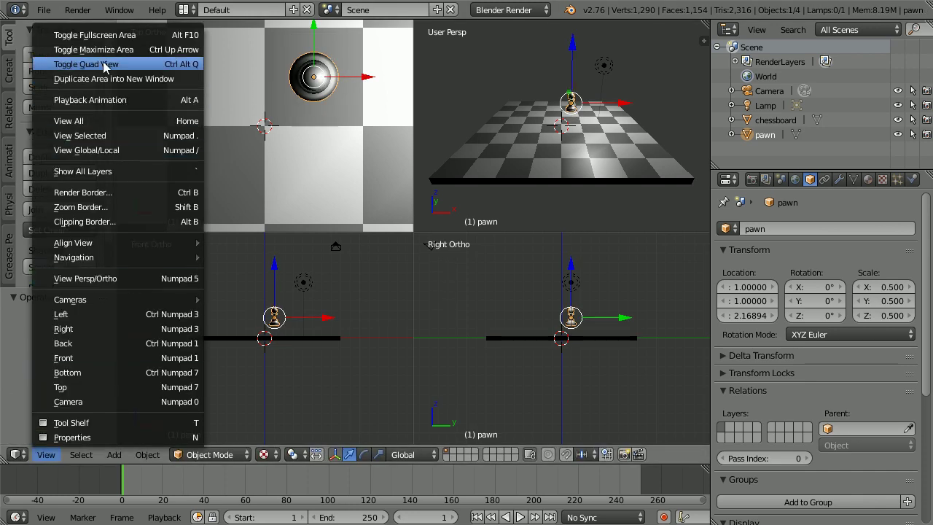
{"action": "left_click", "coordinate": [131, 64]}
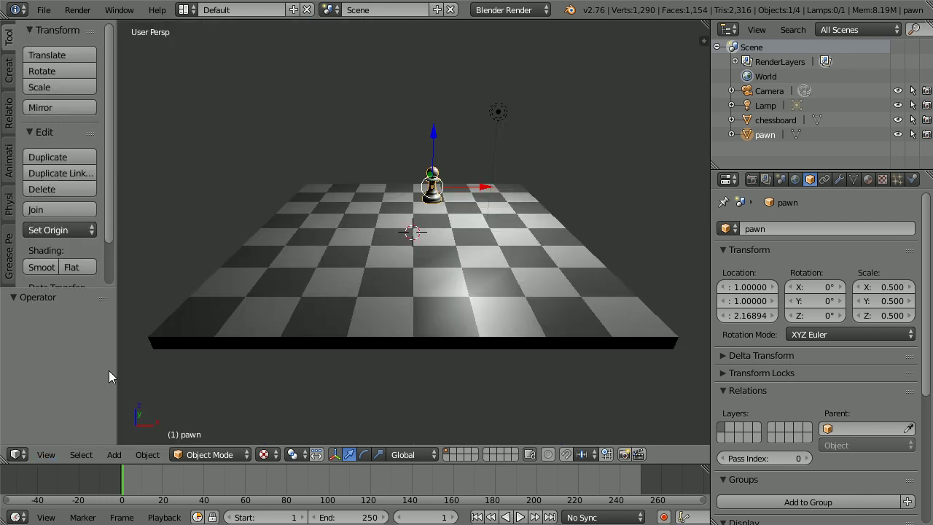
{"action": "left_click", "coordinate": [46, 455]}
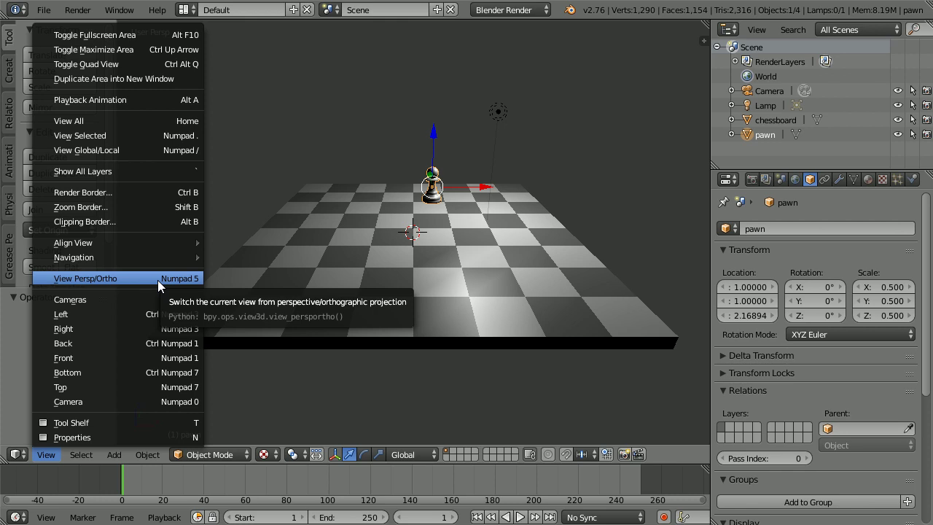
{"action": "left_click", "coordinate": [158, 280]}
{"action": "left_click", "coordinate": [53, 454]}
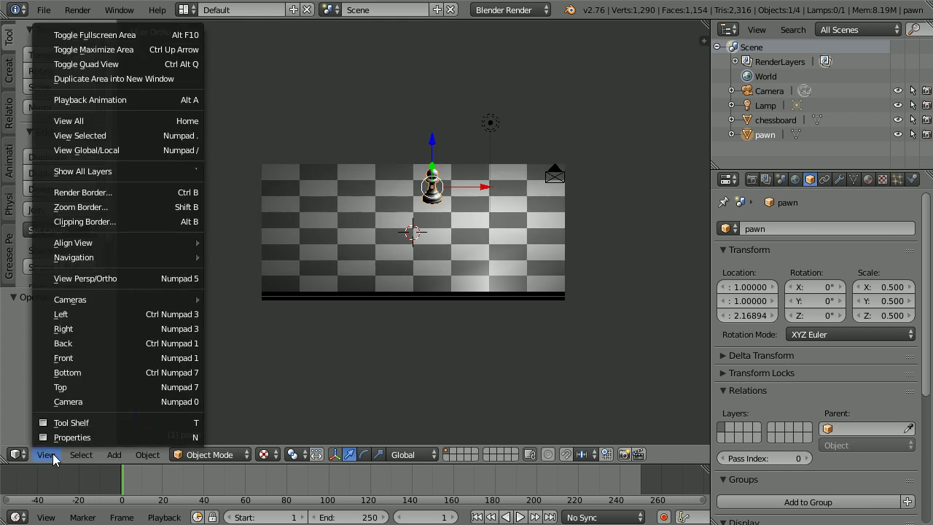
{"action": "left_click", "coordinate": [195, 360]}
{"action": "scroll", "coordinate": [590, 313], "scroll_direction": "up", "scroll_amount": 7}
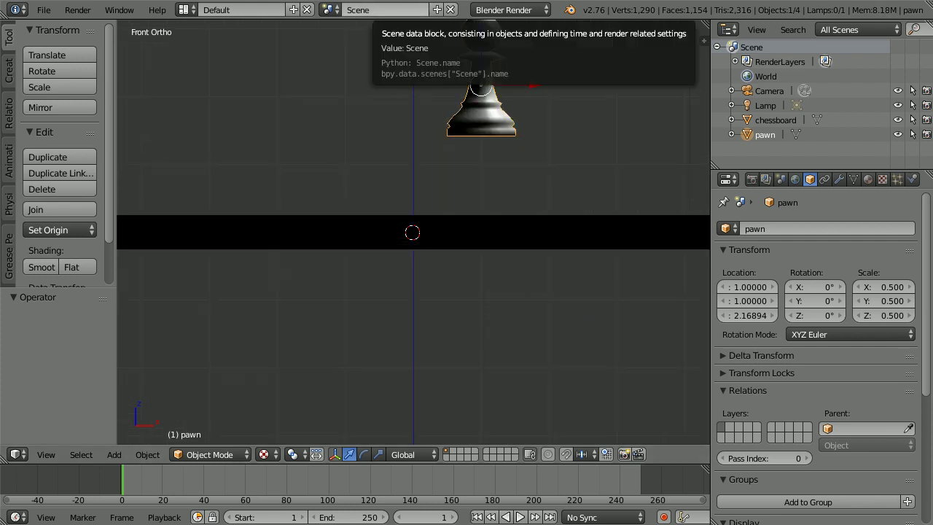
{"action": "left_click", "coordinate": [264, 454]}
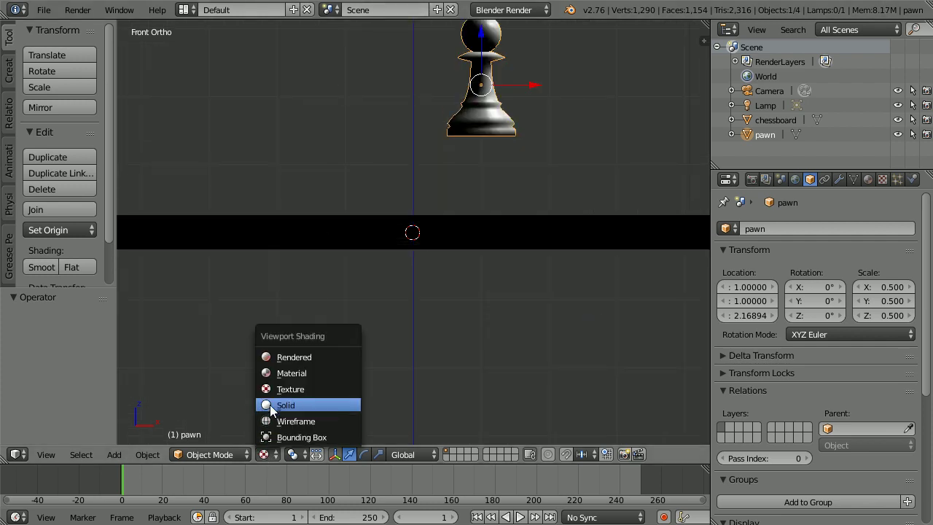
{"action": "left_click", "coordinate": [320, 403]}
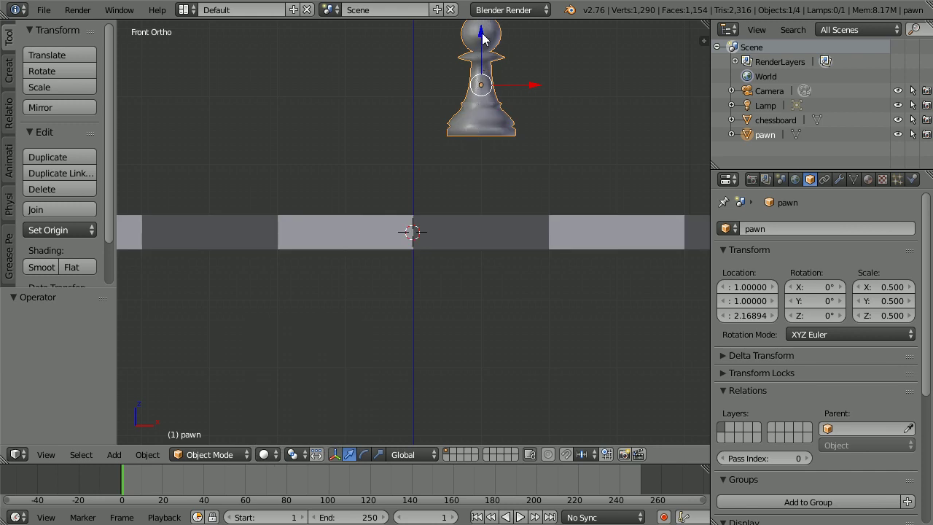
Lower the pawn along Z onto the board, then lift it slightly to Z 1.48210
{"action": "key", "text": "g"}
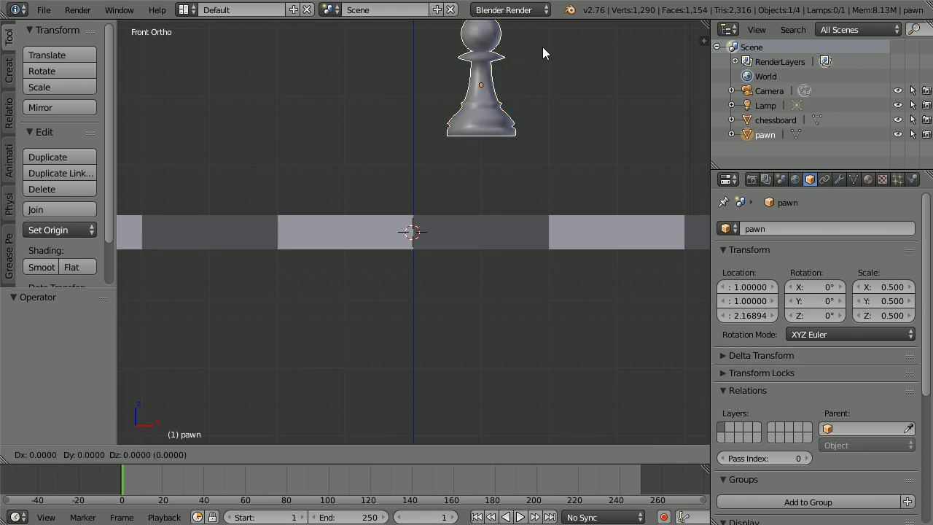
{"action": "key", "text": "z"}
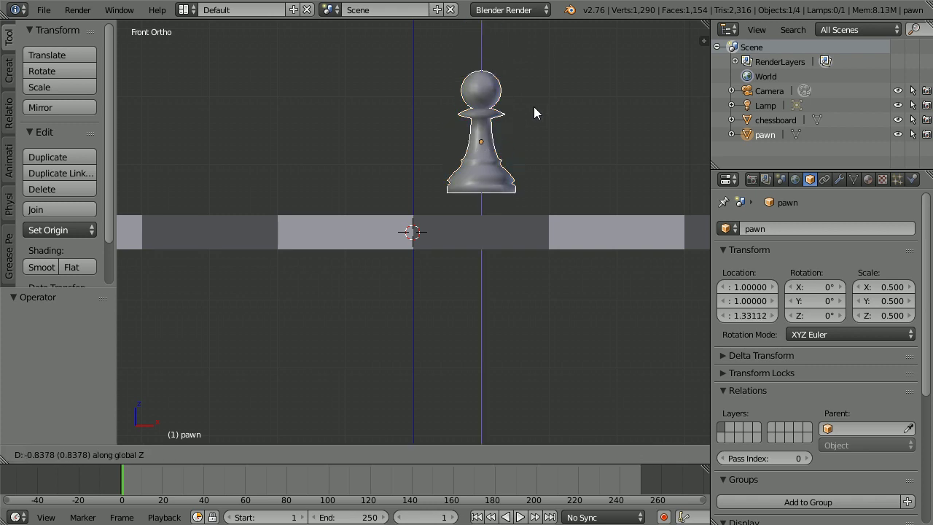
{"action": "left_click", "coordinate": [533, 124]}
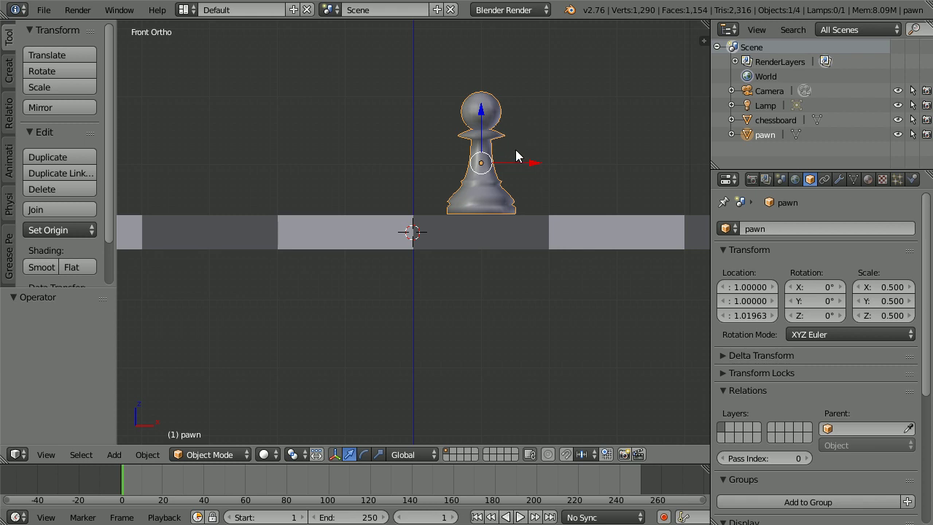
{"action": "scroll", "coordinate": [517, 151], "scroll_direction": "up", "scroll_amount": 2}
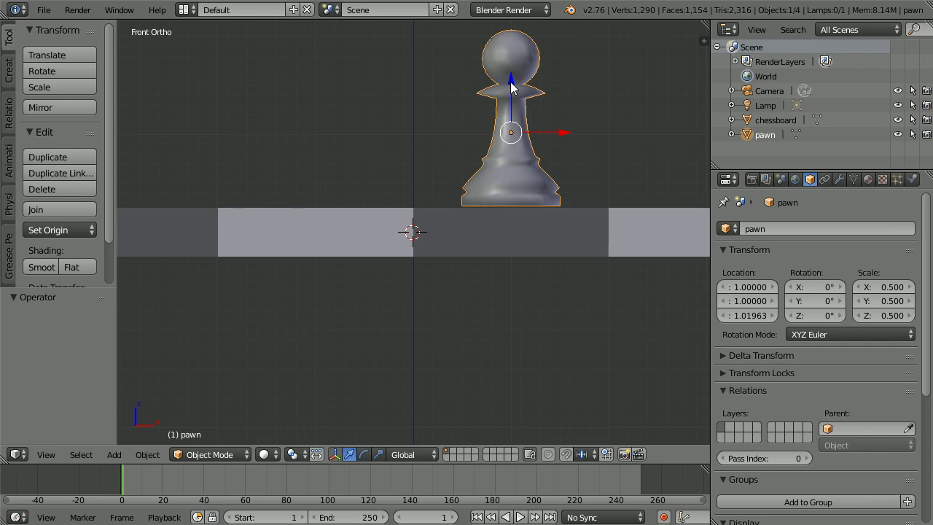
{"action": "left_click_drag", "start_coordinate": [511, 86], "coordinate": [508, 41]}
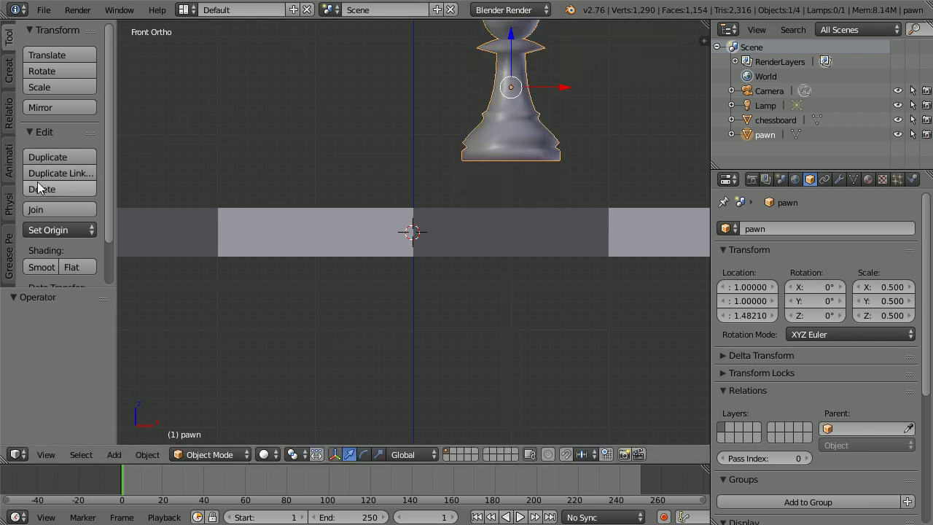
Make the pawn an Active rigid body, test its fall in playback, and rewind to frame 1
{"action": "left_click", "coordinate": [9, 207]}
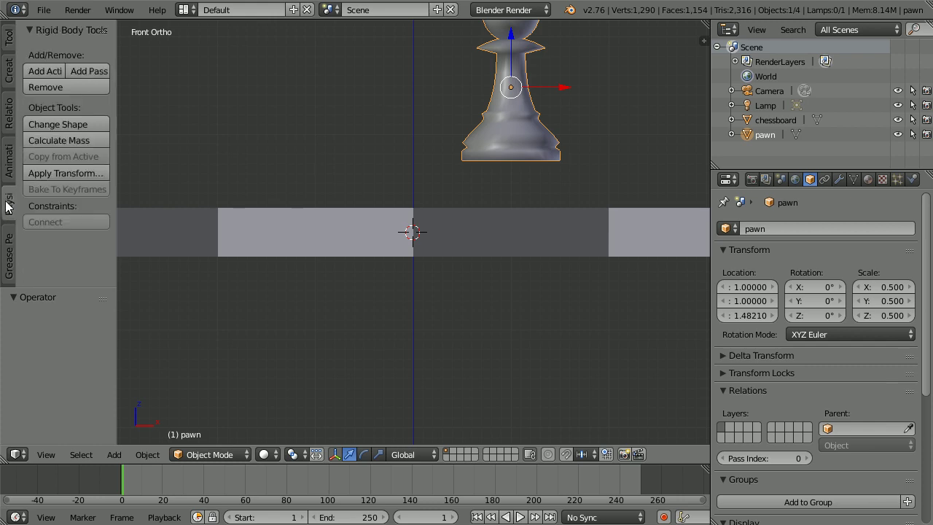
{"action": "left_click", "coordinate": [42, 73]}
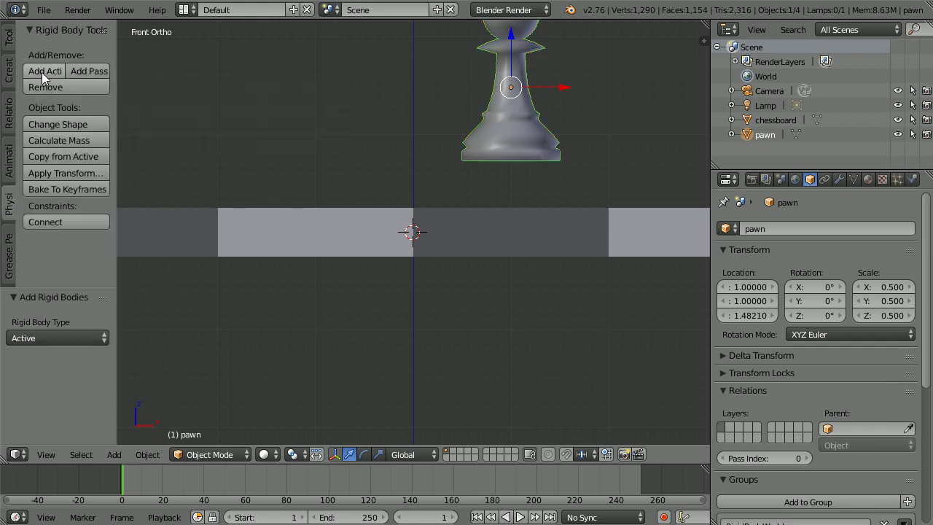
{"action": "left_click", "coordinate": [520, 517]}
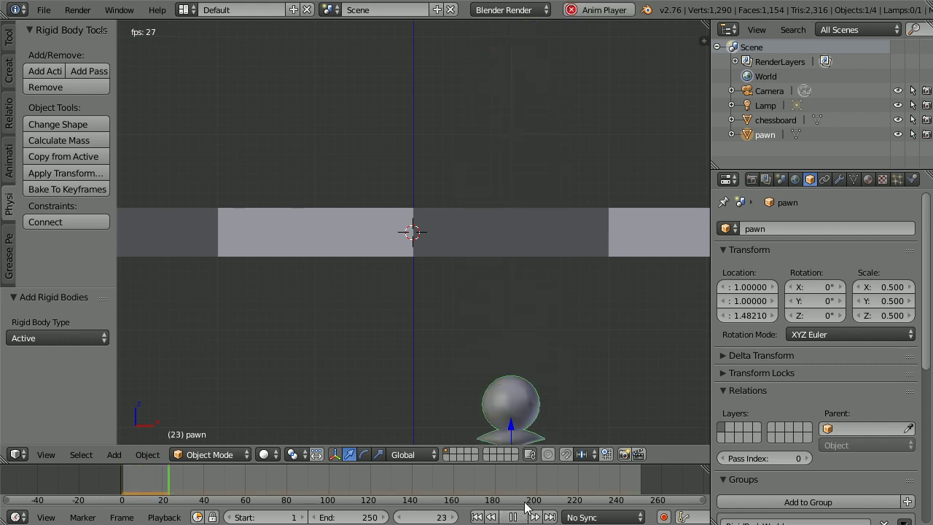
{"action": "left_click", "coordinate": [513, 517]}
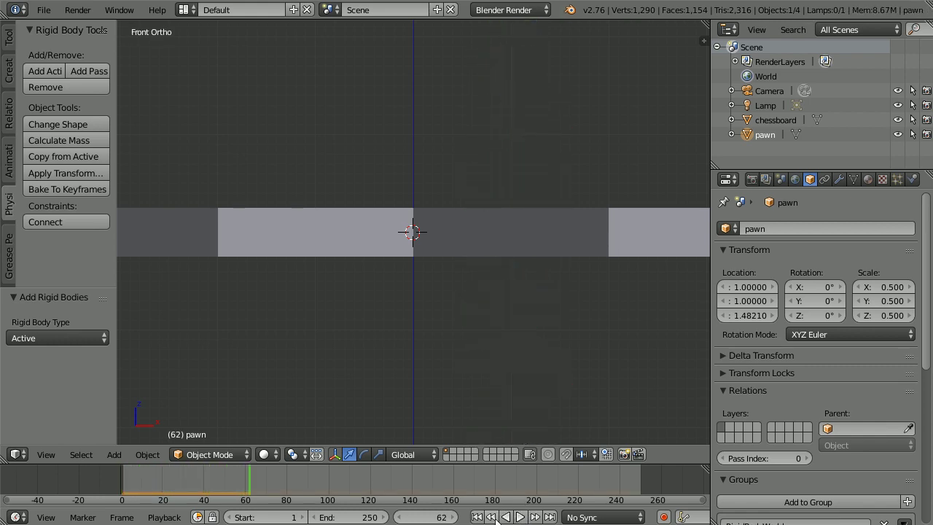
{"action": "left_click", "coordinate": [477, 517]}
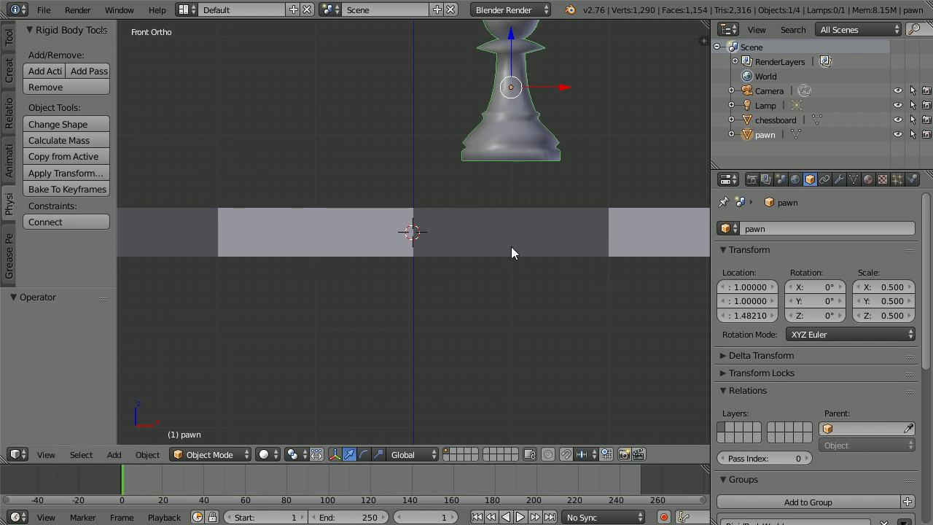
Make the chessboard a passive rigid body and test-play the pawn's fall
{"action": "right_click", "coordinate": [271, 223]}
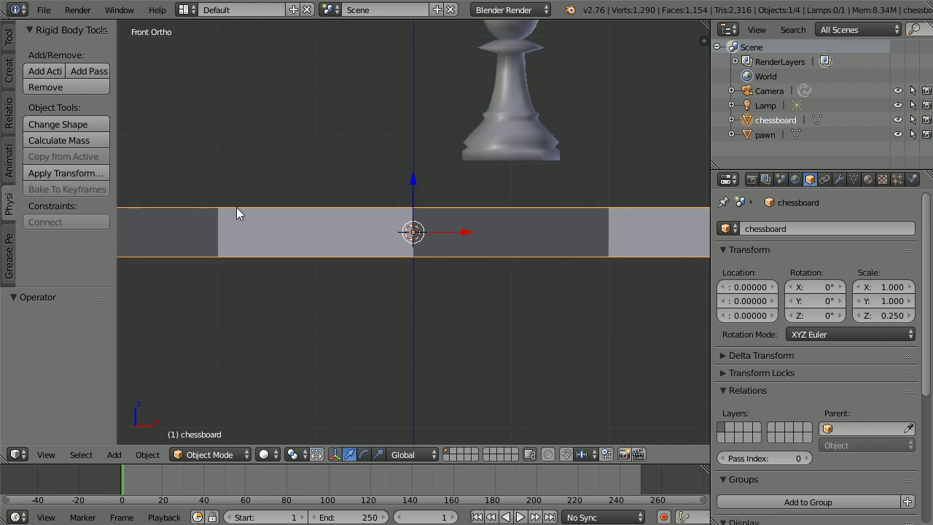
{"action": "left_click", "coordinate": [85, 70]}
{"action": "left_click", "coordinate": [521, 517]}
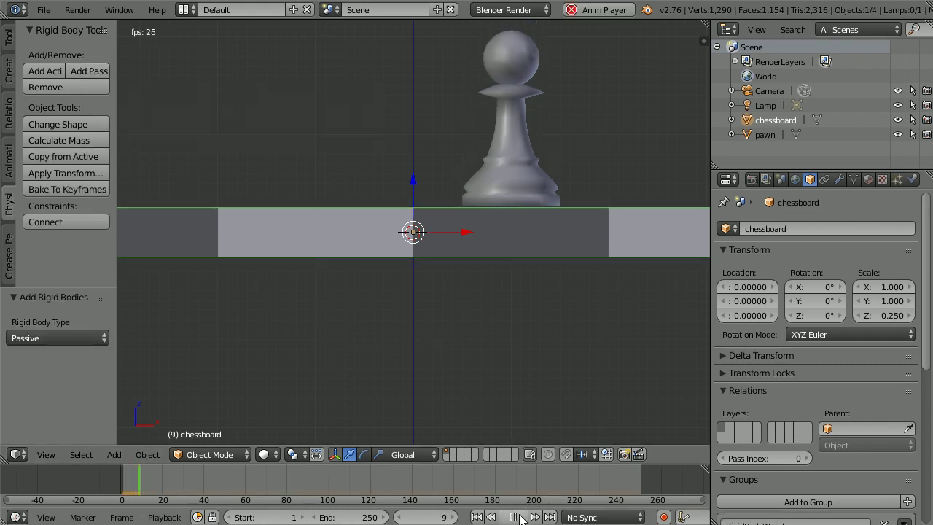
{"action": "left_click", "coordinate": [511, 517]}
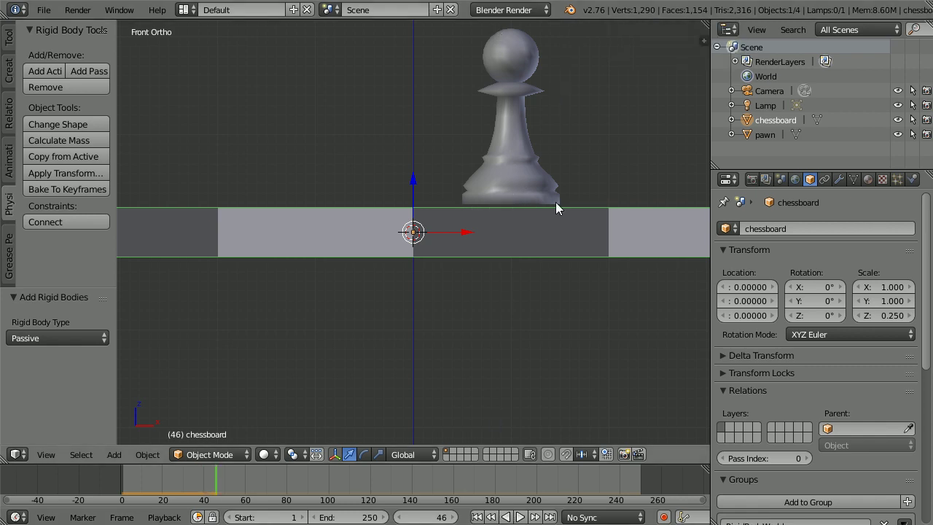
Set the board's collision margin to 0.010 and replay until the pawn lands at frame 32
{"action": "left_click", "coordinate": [913, 180]}
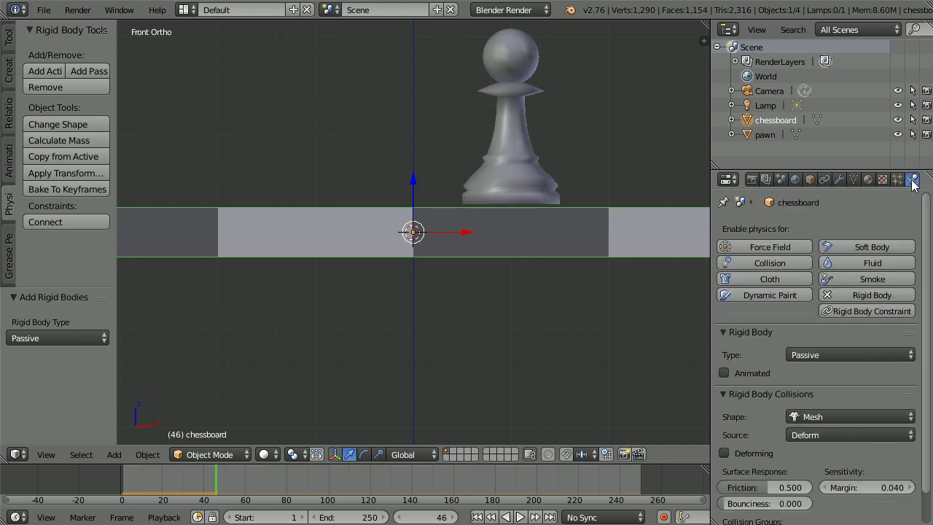
{"action": "left_click", "coordinate": [870, 484]}
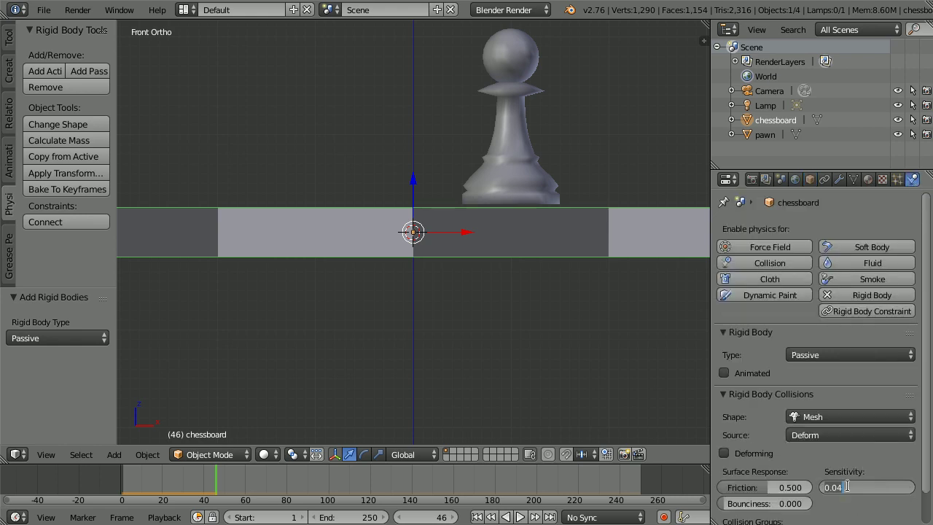
{"action": "key", "text": "BackSpace"}
{"action": "key", "text": "Return"}
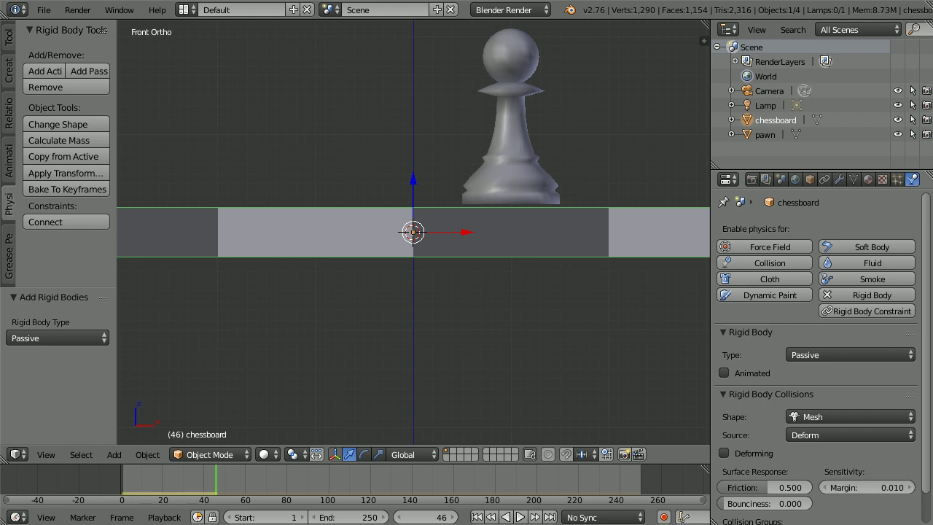
{"action": "left_click", "coordinate": [477, 517]}
{"action": "left_click", "coordinate": [519, 517]}
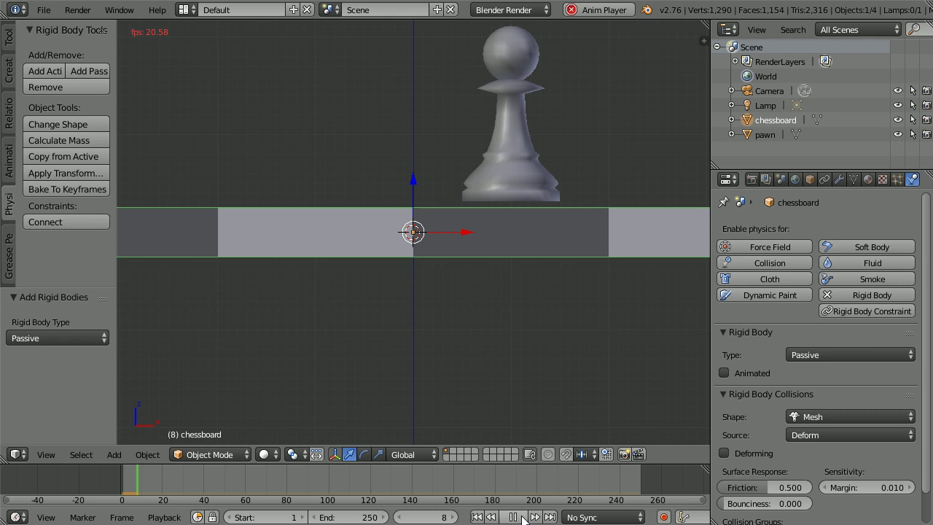
{"action": "left_click", "coordinate": [516, 517]}
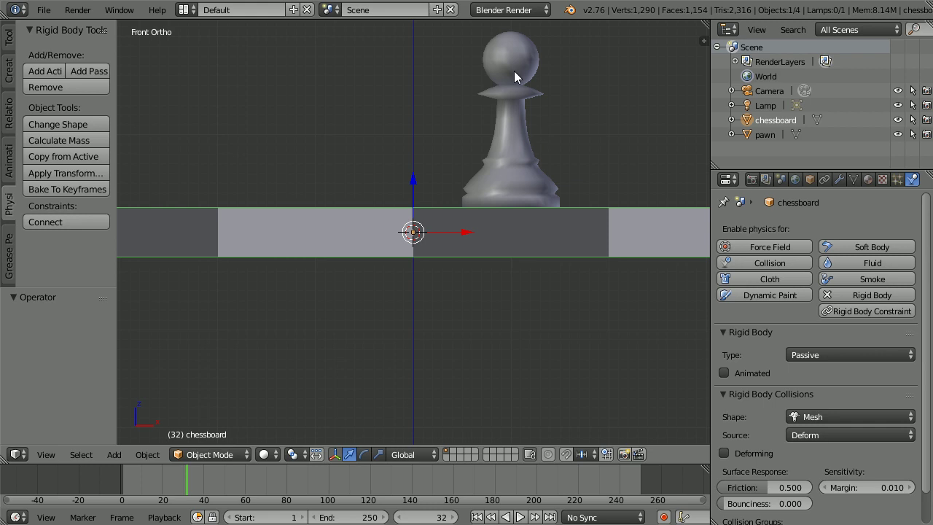
Apply the pawn's landed pose (Z 1.00974) as its visual transform and remove its rigid body
{"action": "right_click", "coordinate": [515, 133]}
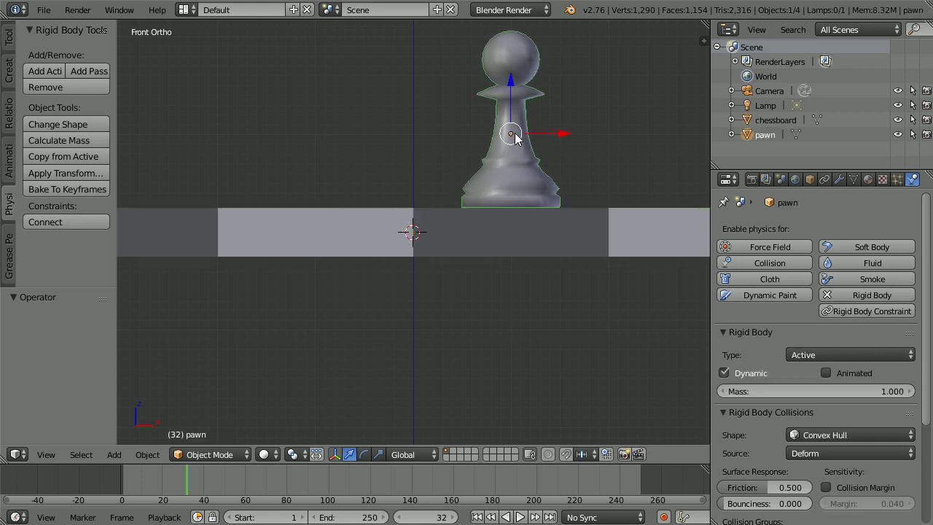
{"action": "left_click", "coordinate": [810, 179]}
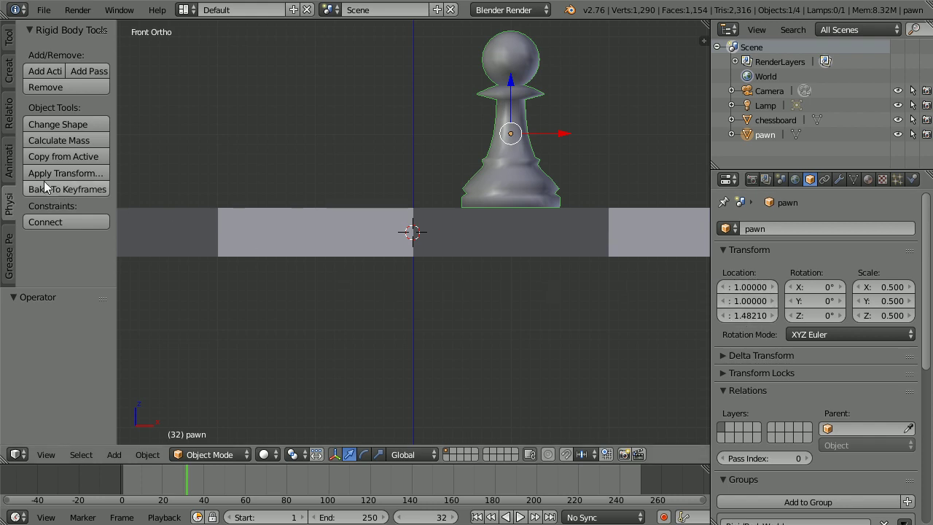
{"action": "left_click", "coordinate": [79, 172]}
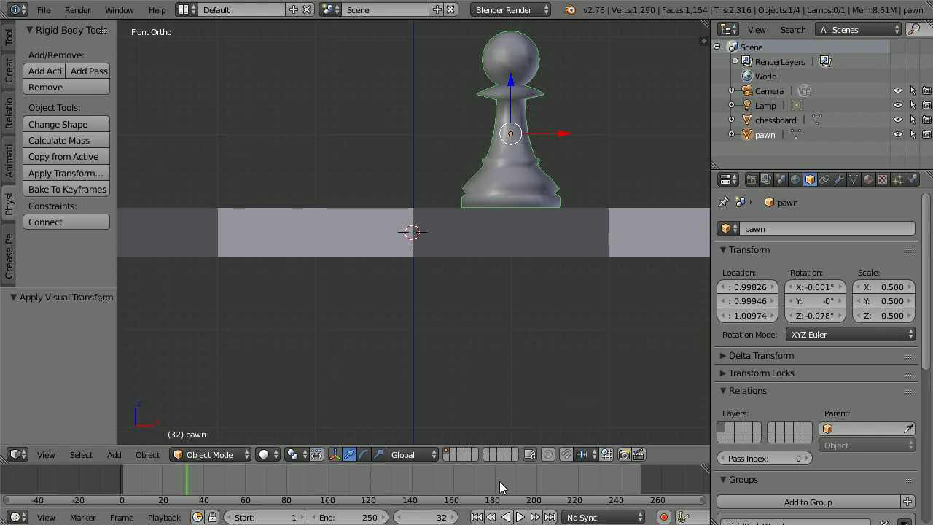
{"action": "left_click", "coordinate": [478, 517]}
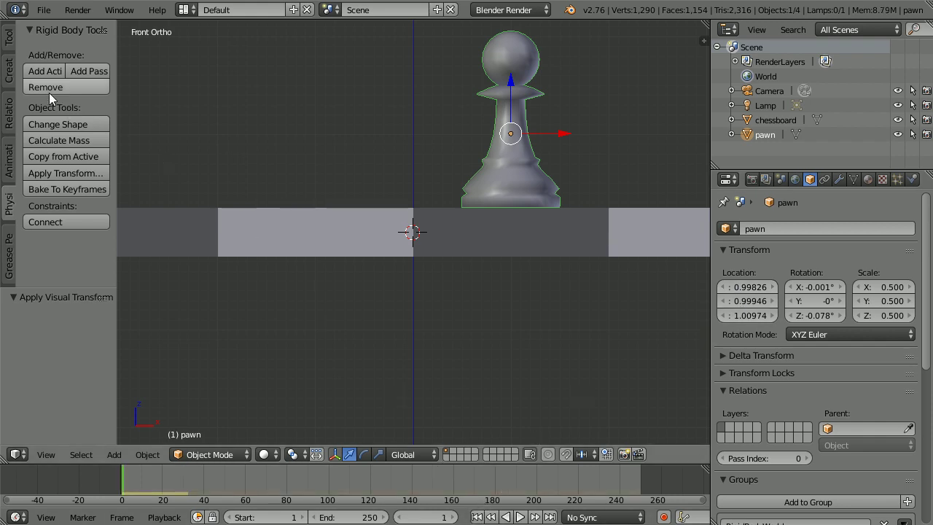
{"action": "left_click", "coordinate": [80, 92]}
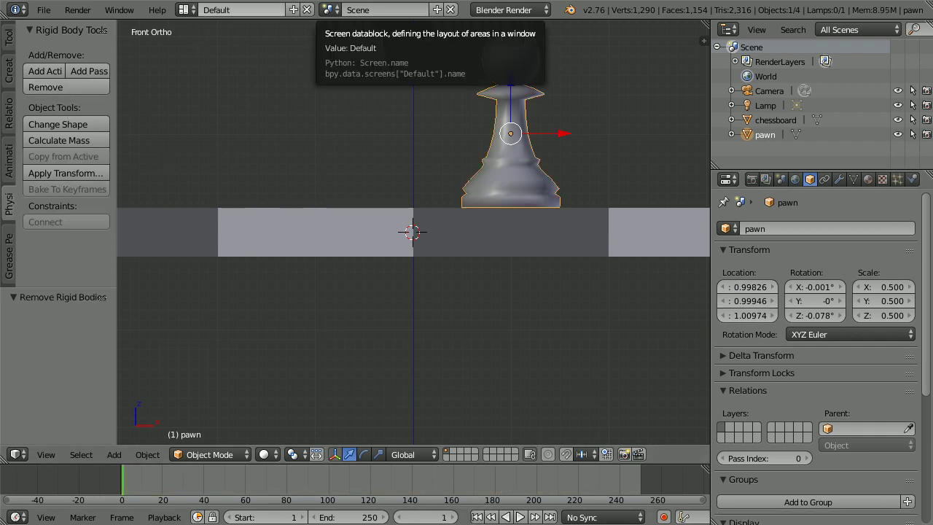
From top view, place the pawn at location X -7, Y 5
{"action": "left_click", "coordinate": [44, 455]}
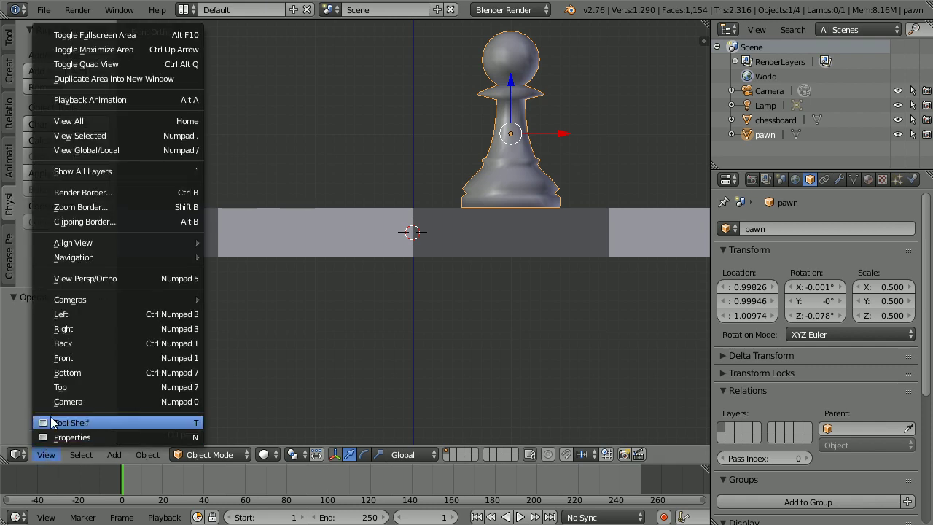
{"action": "left_click", "coordinate": [98, 384]}
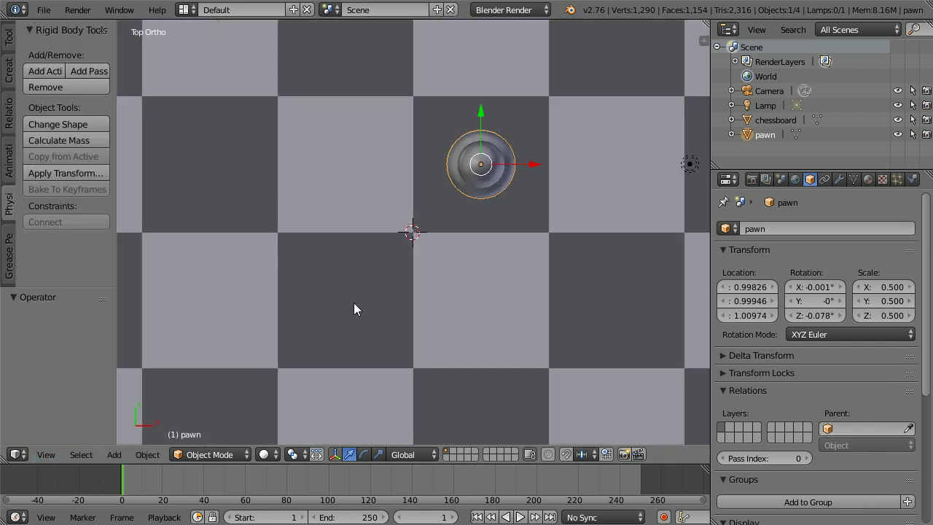
{"action": "scroll", "coordinate": [353, 304], "scroll_direction": "down", "scroll_amount": 2}
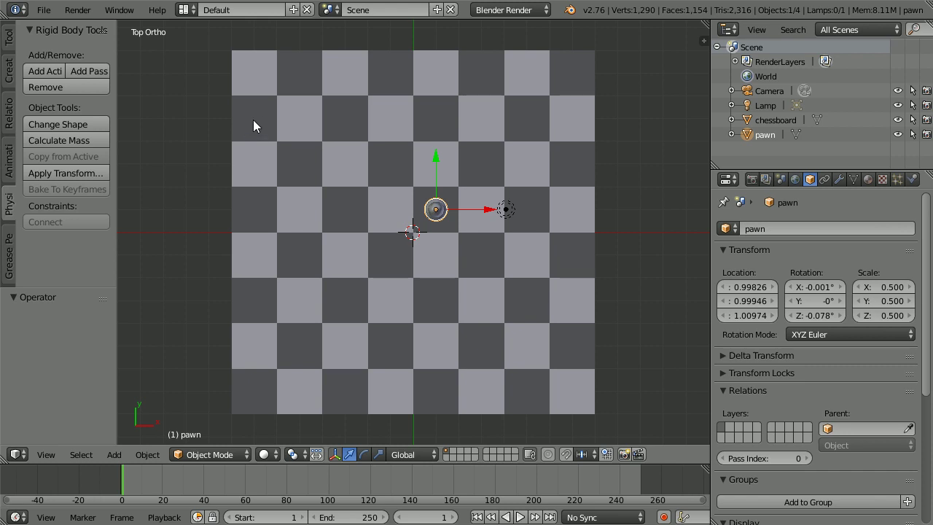
{"action": "left_click", "coordinate": [743, 287]}
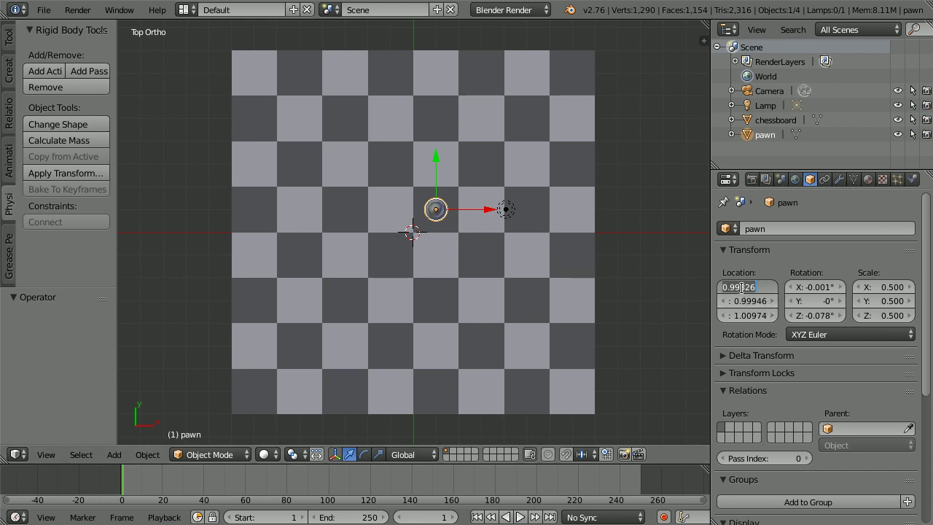
{"action": "key", "text": "BackSpace"}
{"action": "type", "text": "-7"}
{"action": "key", "text": "Tab"}
{"action": "type", "text": "5"}
{"action": "key", "text": "Return"}
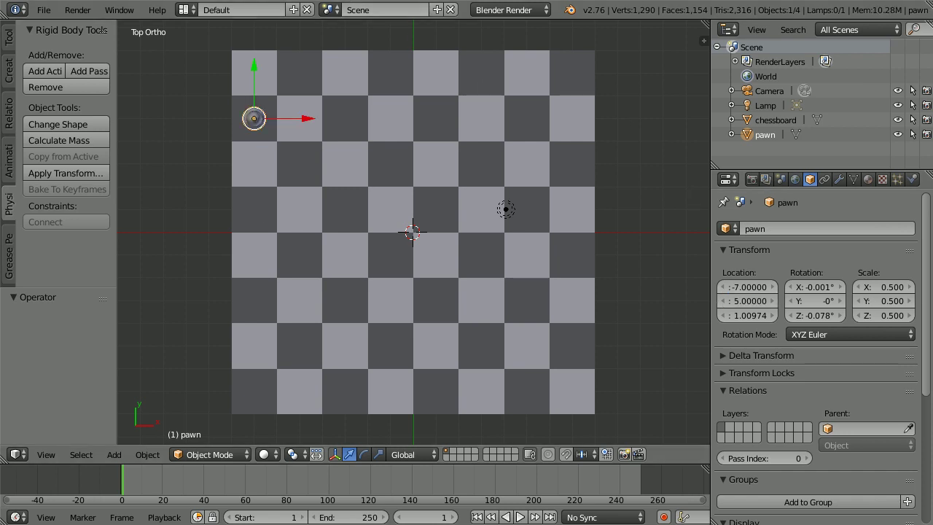
Assign the existing white material to the pawn and rename it 'white marble'
{"action": "left_click", "coordinate": [869, 181]}
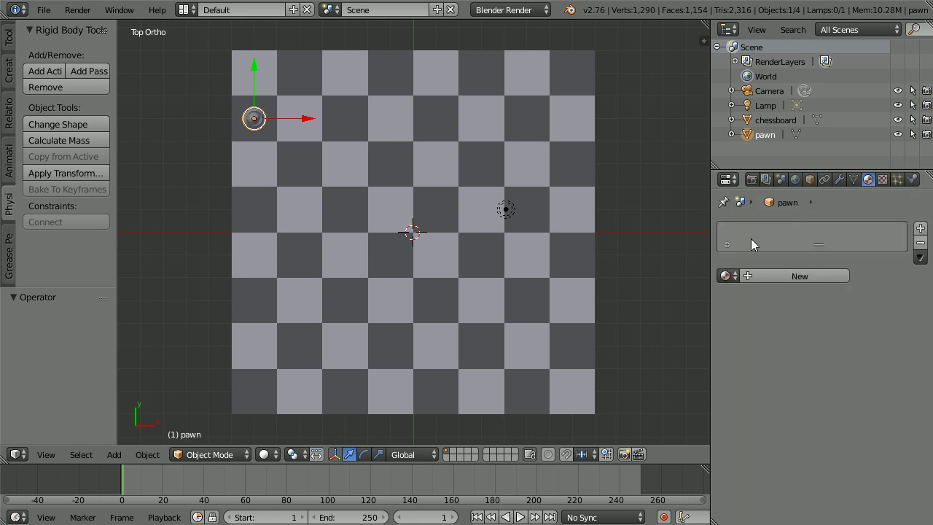
{"action": "left_click", "coordinate": [725, 276]}
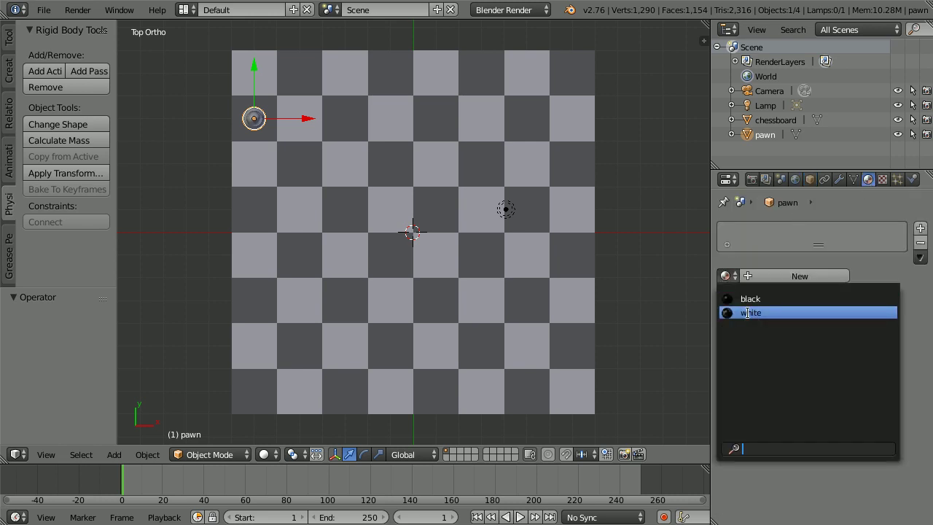
{"action": "left_click", "coordinate": [781, 313]}
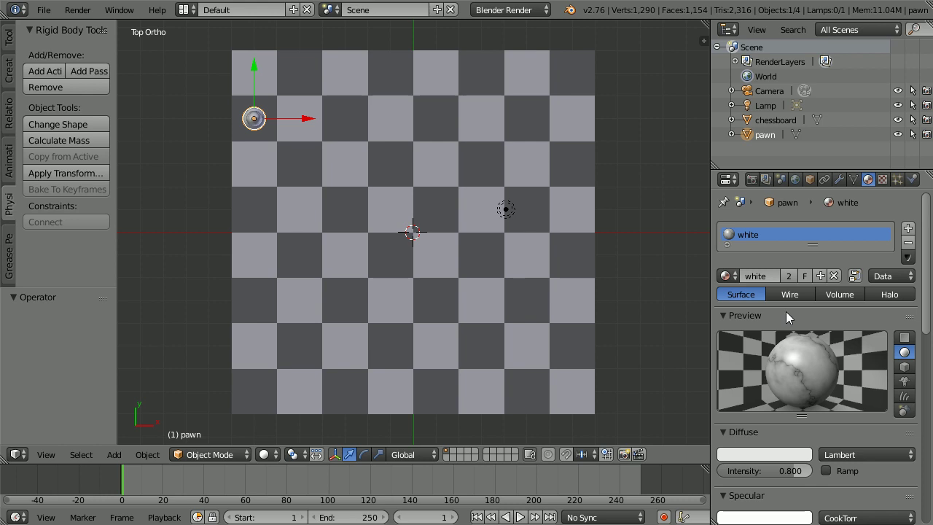
{"action": "left_click", "coordinate": [768, 278]}
{"action": "type", "text": "marble"}
{"action": "key", "text": "Return"}
Unlink that material and give the pawn a new material named 'white'
{"action": "left_click", "coordinate": [835, 276]}
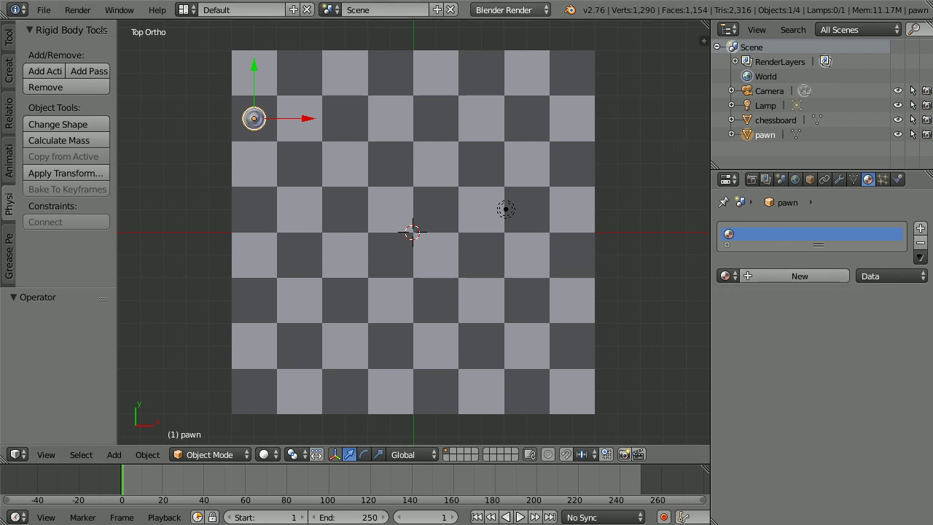
{"action": "left_click", "coordinate": [773, 279]}
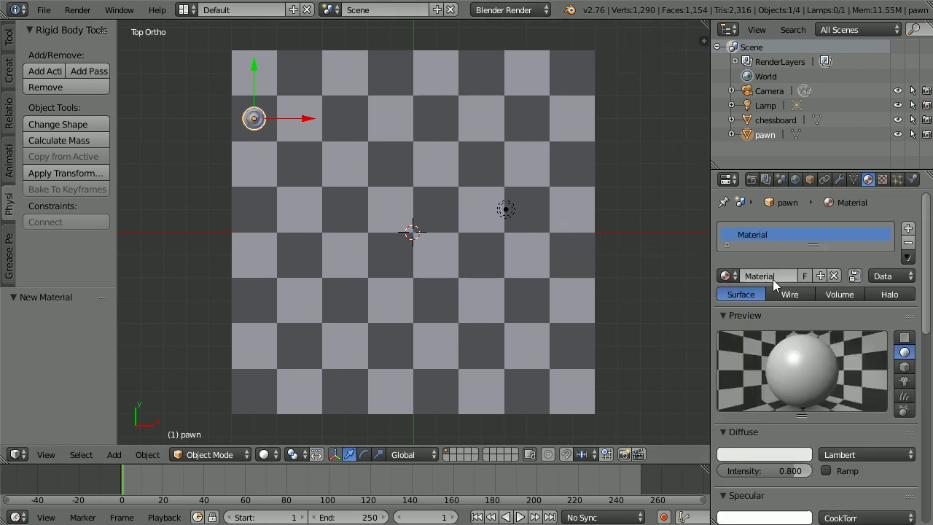
{"action": "left_click", "coordinate": [793, 276]}
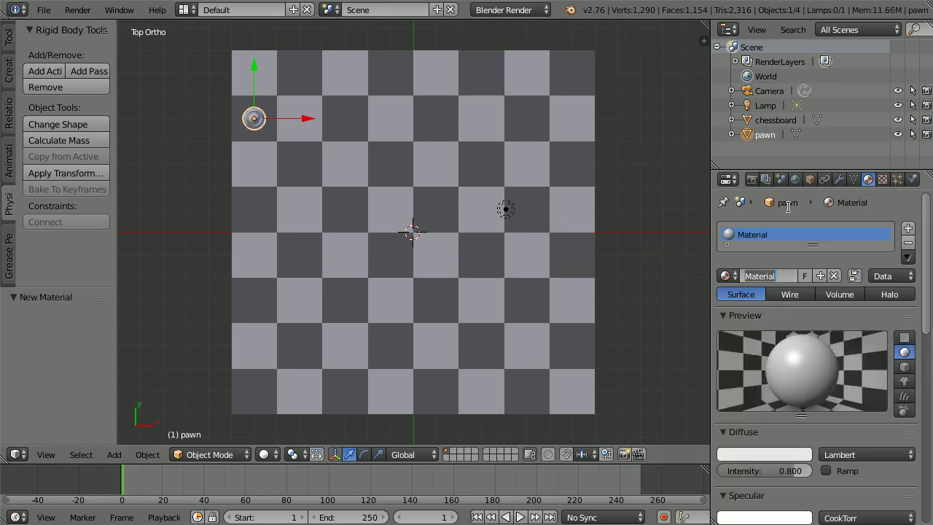
{"action": "type", "text": "white"}
{"action": "key", "text": "Return"}
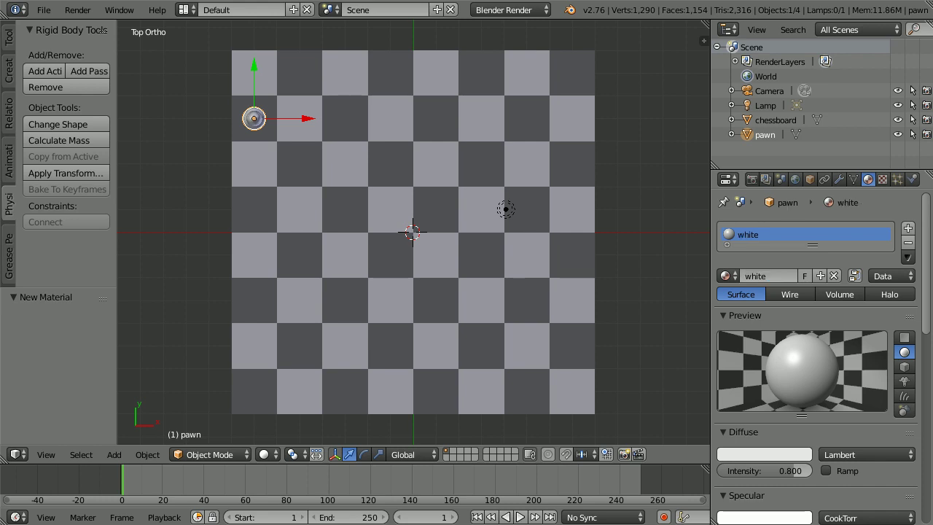
{"action": "left_click", "coordinate": [782, 452]}
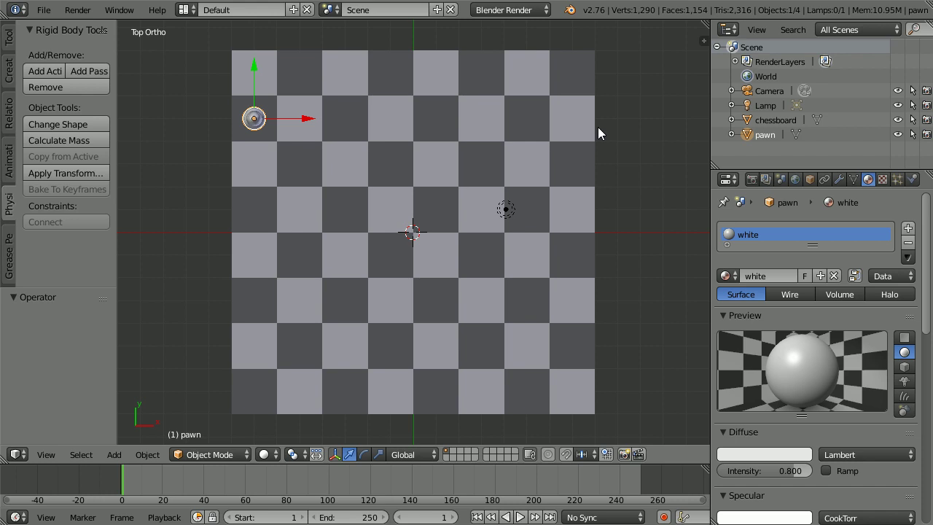
Add an Array modifier to the pawn with relative X offset 2 and count 8
{"action": "left_click", "coordinate": [843, 183]}
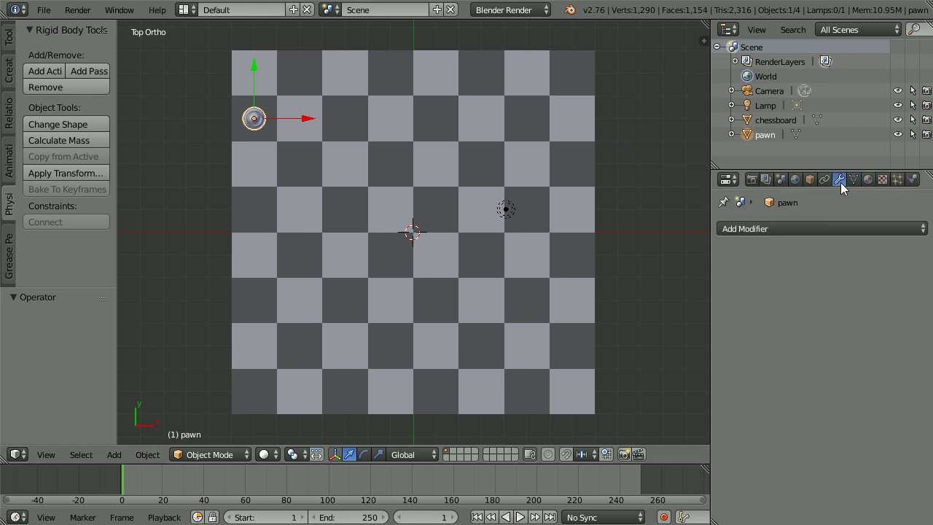
{"action": "left_click", "coordinate": [808, 227]}
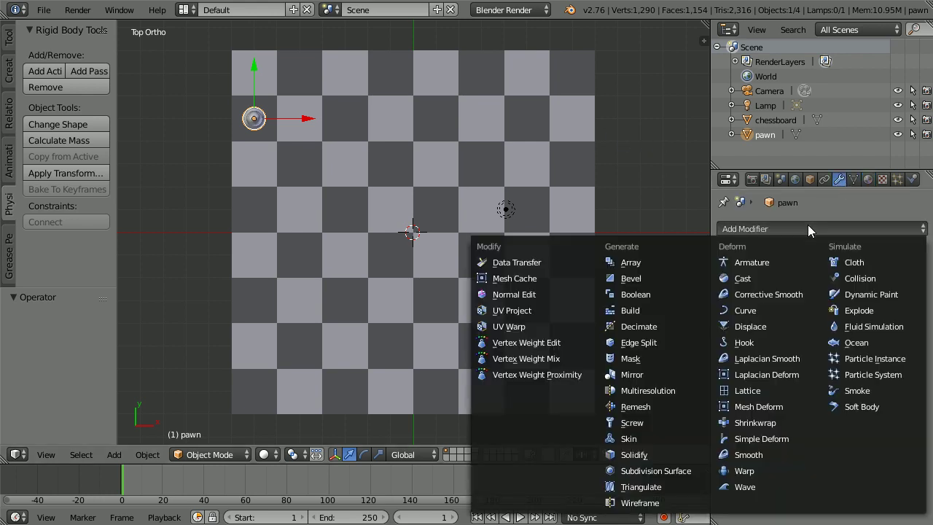
{"action": "left_click", "coordinate": [643, 263]}
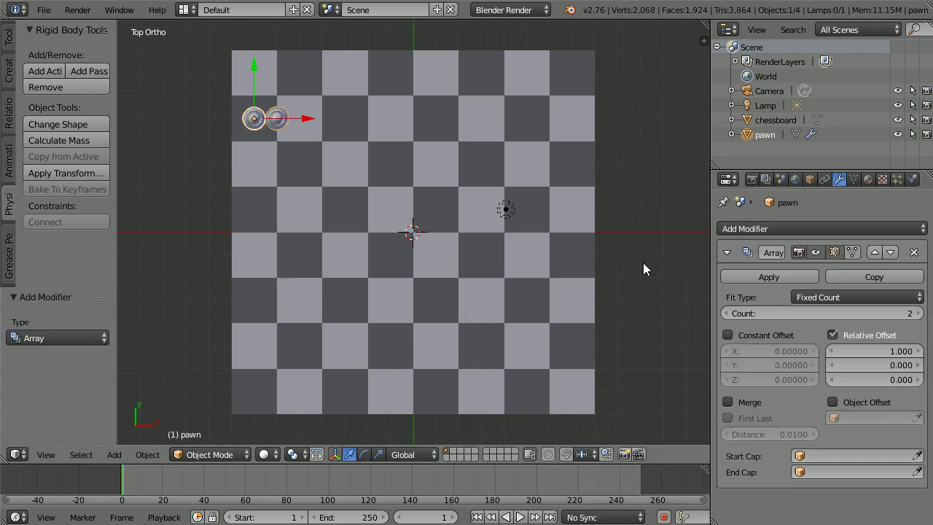
{"action": "left_click", "coordinate": [901, 352]}
{"action": "type", "text": "2"}
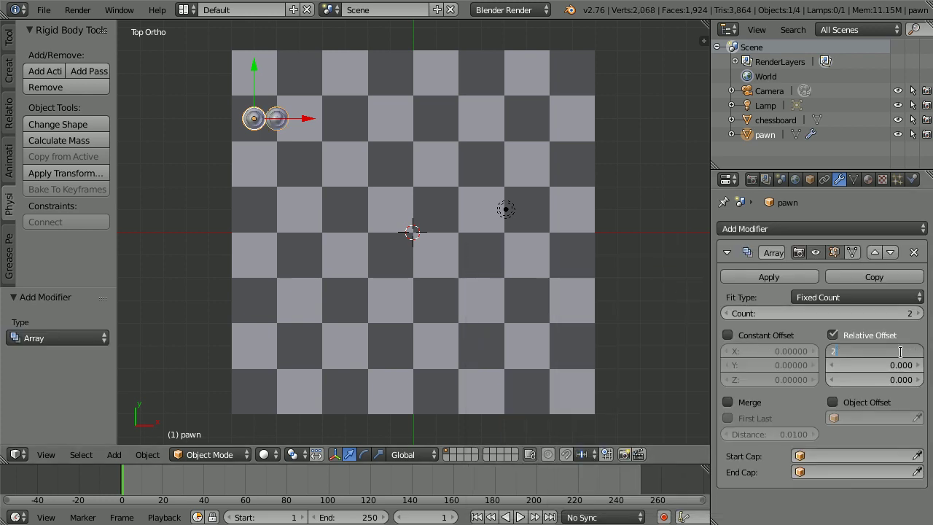
{"action": "key", "text": "Return"}
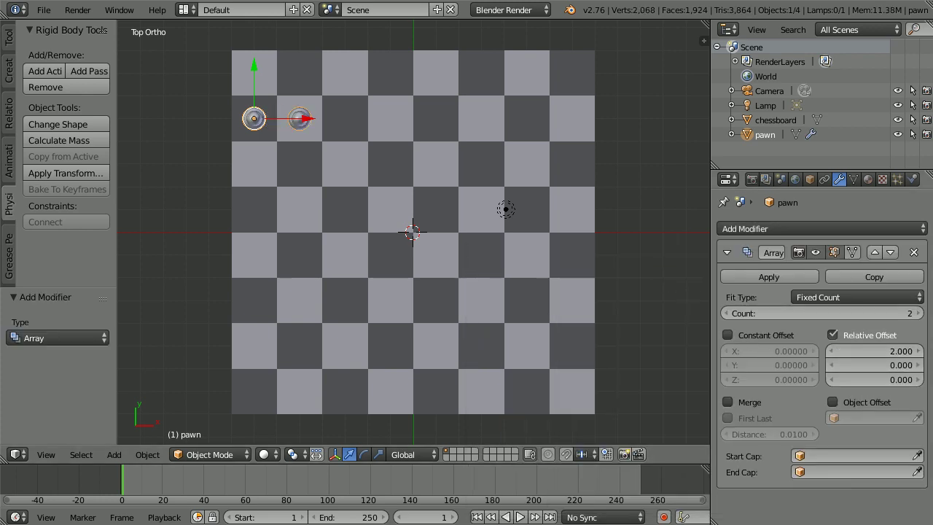
{"action": "left_click", "coordinate": [919, 313]}
{"action": "left_click", "coordinate": [919, 314]}
{"action": "left_click", "coordinate": [919, 313]}
{"action": "left_click", "coordinate": [918, 313]}
{"action": "left_click", "coordinate": [918, 314]}
{"action": "left_click", "coordinate": [918, 313]}
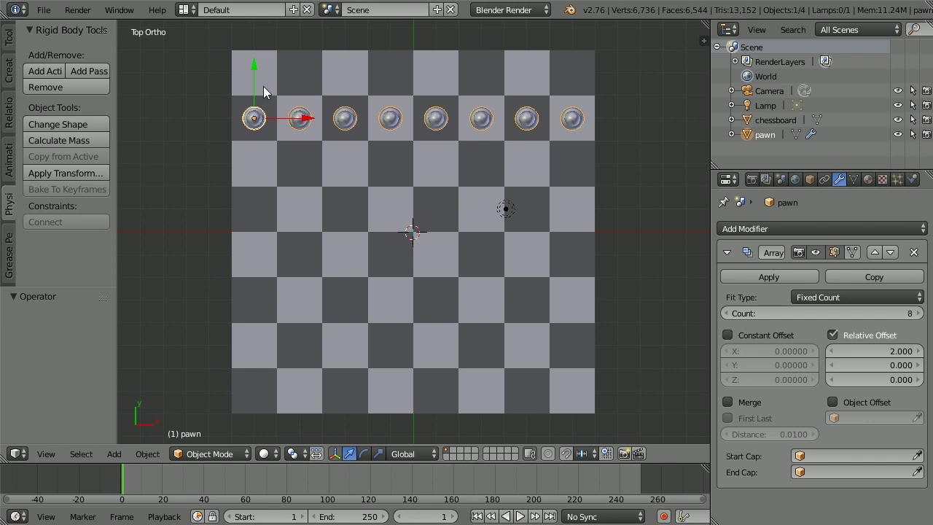
Append the Cylinder object from rookTut11.blend's Object folder into the chess scene
{"action": "left_click", "coordinate": [43, 13]}
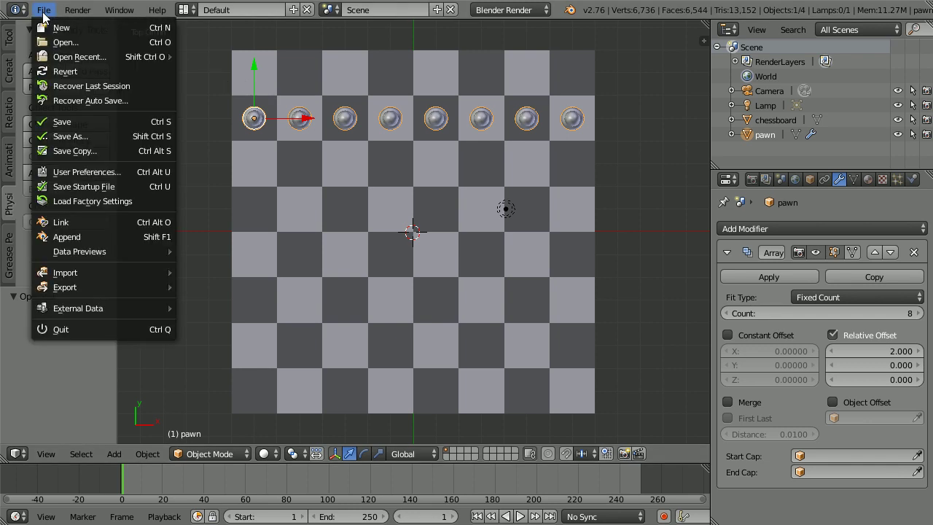
{"action": "left_click", "coordinate": [122, 241]}
{"action": "left_click", "coordinate": [194, 83]}
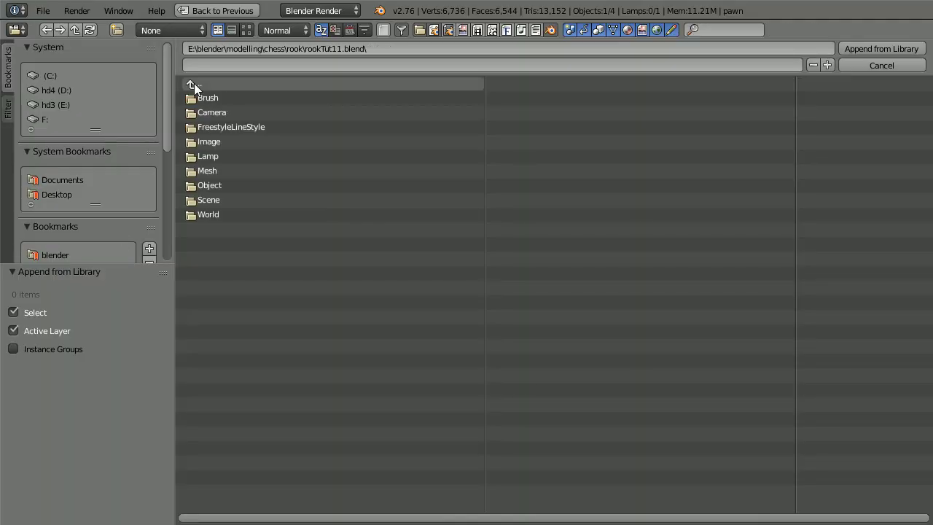
{"action": "left_click", "coordinate": [194, 83]}
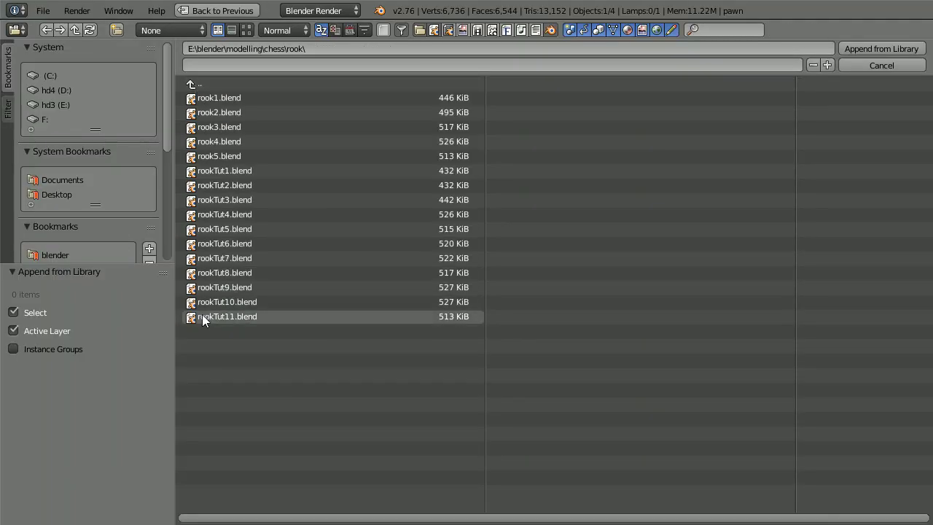
{"action": "left_click", "coordinate": [234, 315]}
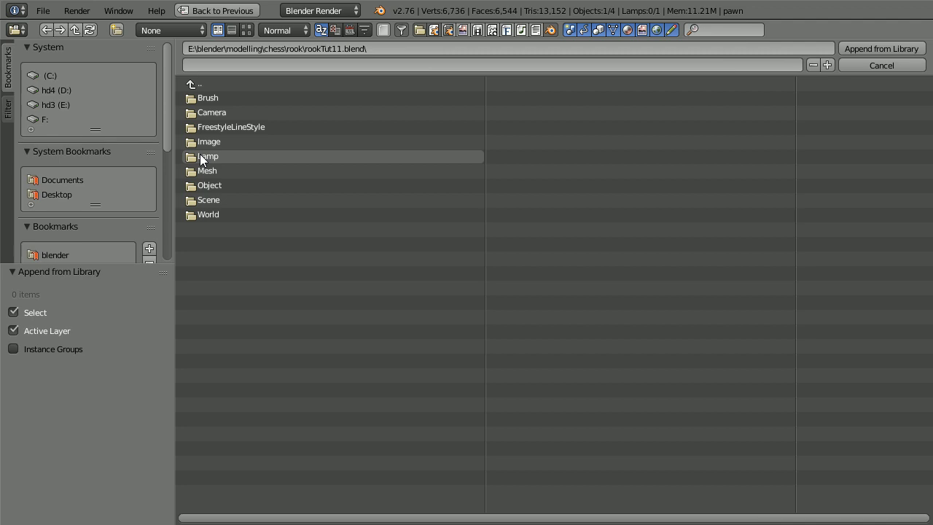
{"action": "left_click", "coordinate": [200, 187]}
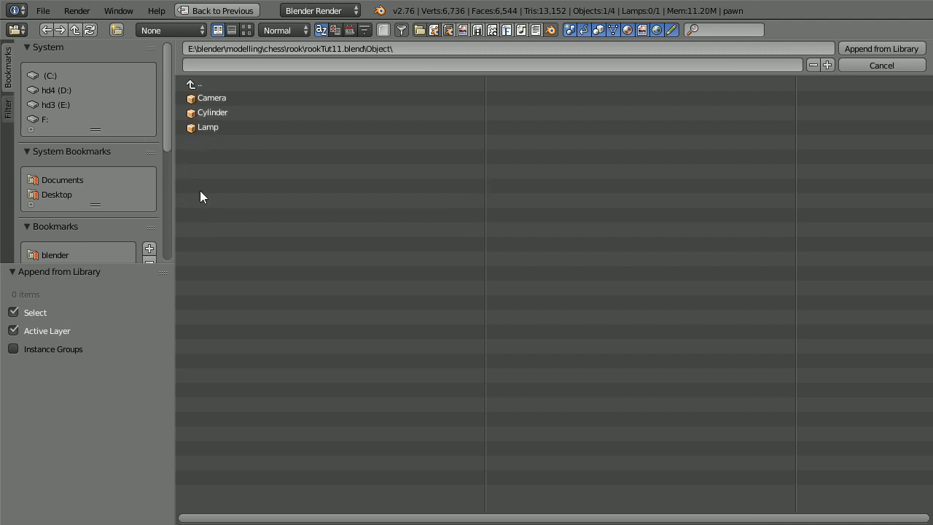
{"action": "left_click", "coordinate": [215, 114]}
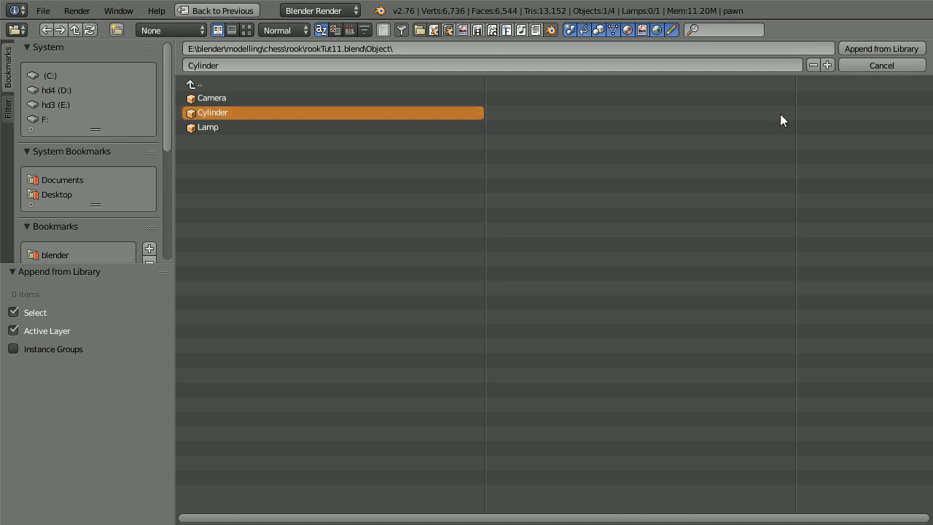
{"action": "left_click", "coordinate": [863, 48]}
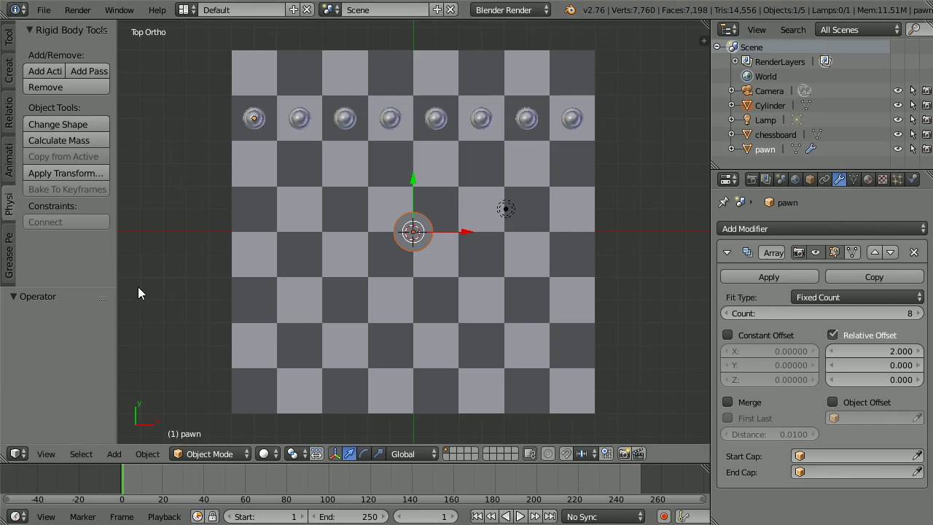
In front view, scale the rook to 0.5 and raise it 1.429 along Z
{"action": "left_click", "coordinate": [45, 453]}
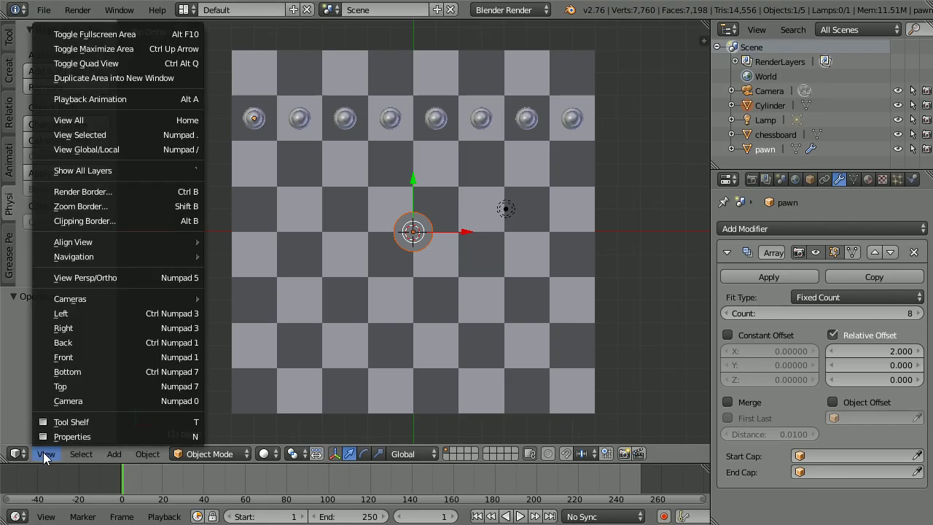
{"action": "left_click", "coordinate": [116, 354]}
{"action": "scroll", "coordinate": [326, 279], "scroll_direction": "up", "scroll_amount": 5}
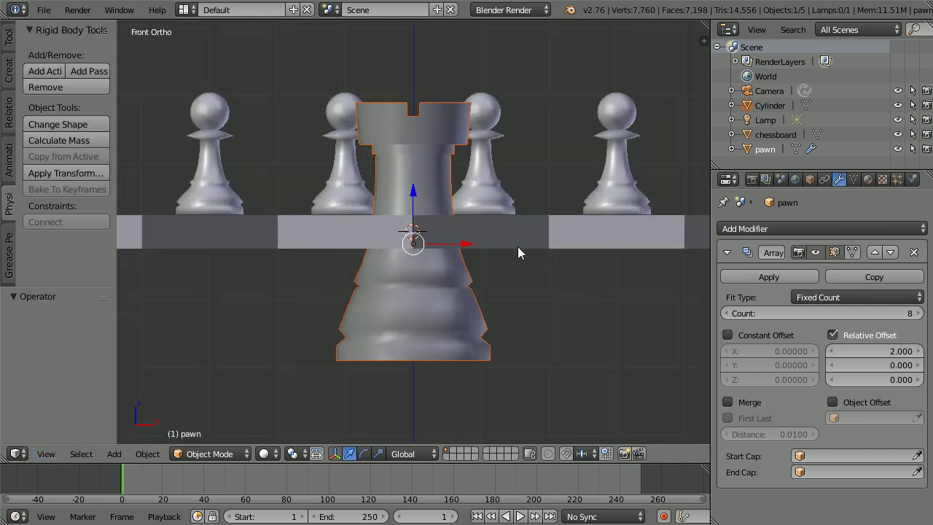
{"action": "type", "text": "s"}
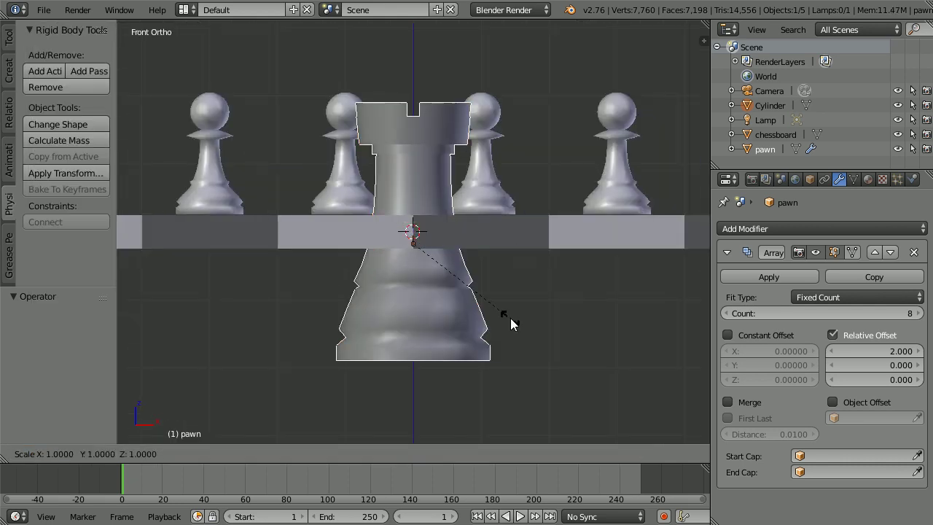
{"action": "type", "text": ".5"}
{"action": "key", "text": "Return"}
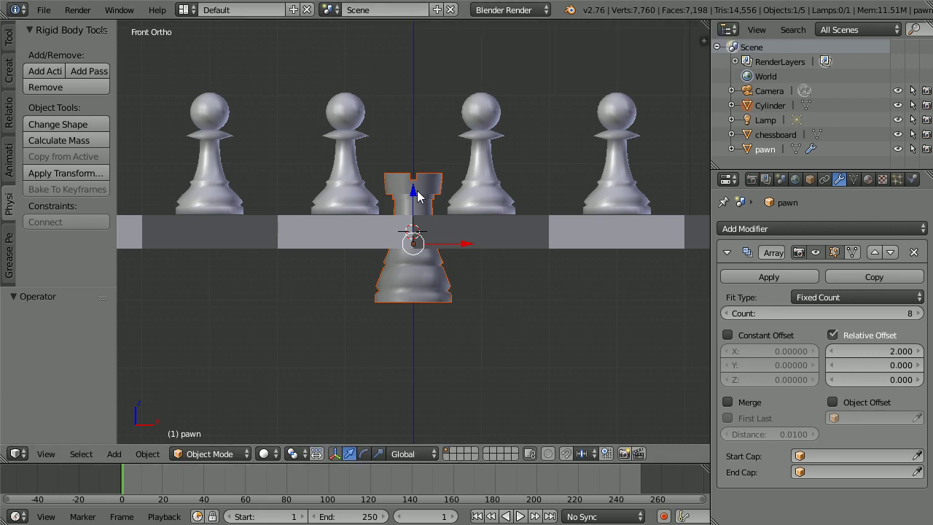
{"action": "key", "text": "g"}
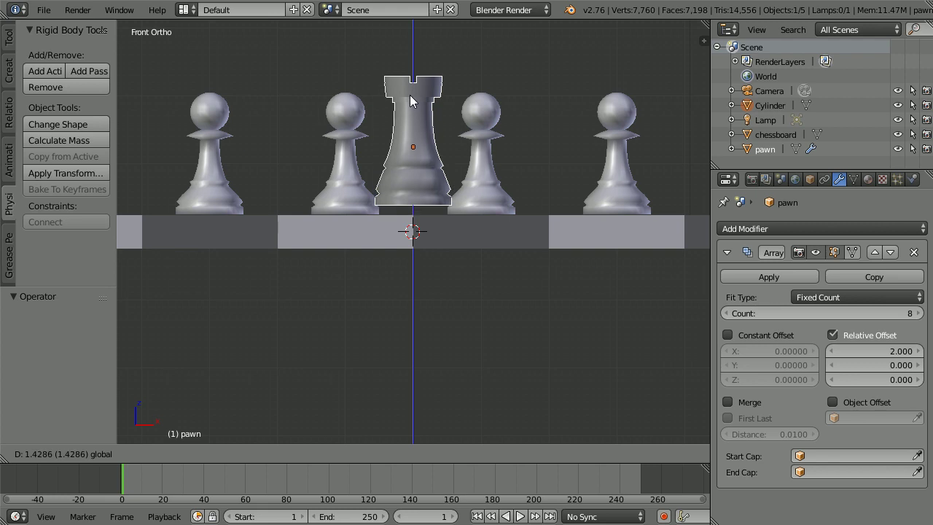
{"action": "left_click", "coordinate": [411, 101]}
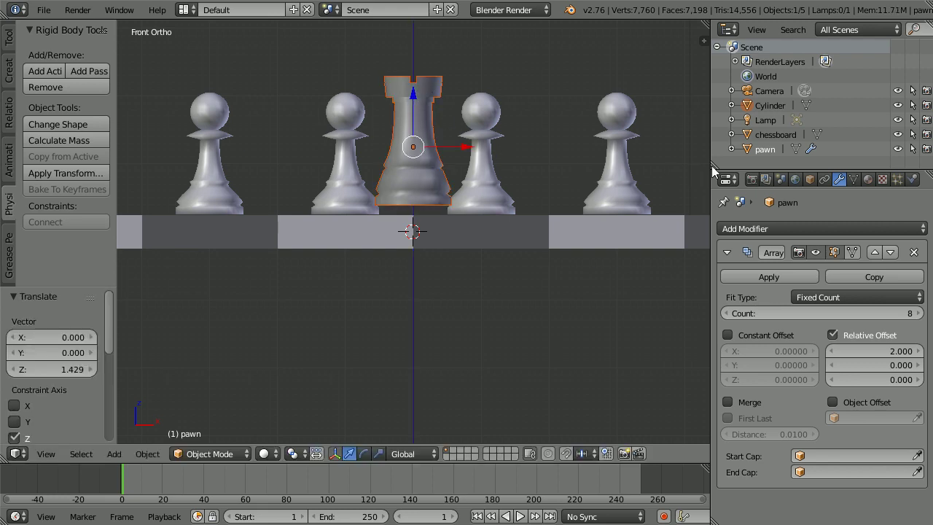
{"action": "right_click", "coordinate": [434, 96]}
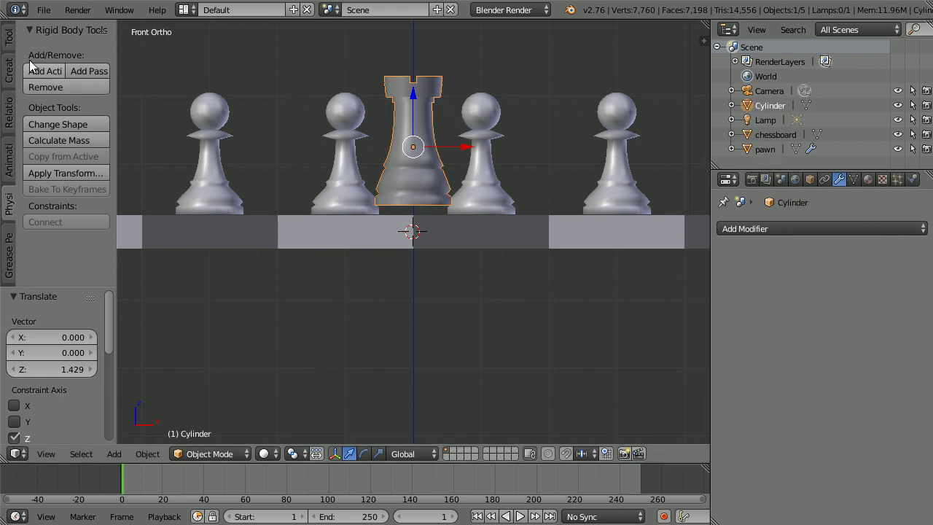
Drop the rook as an active rigid body, apply its landed transform, then remove the rigid body
{"action": "left_click", "coordinate": [45, 70]}
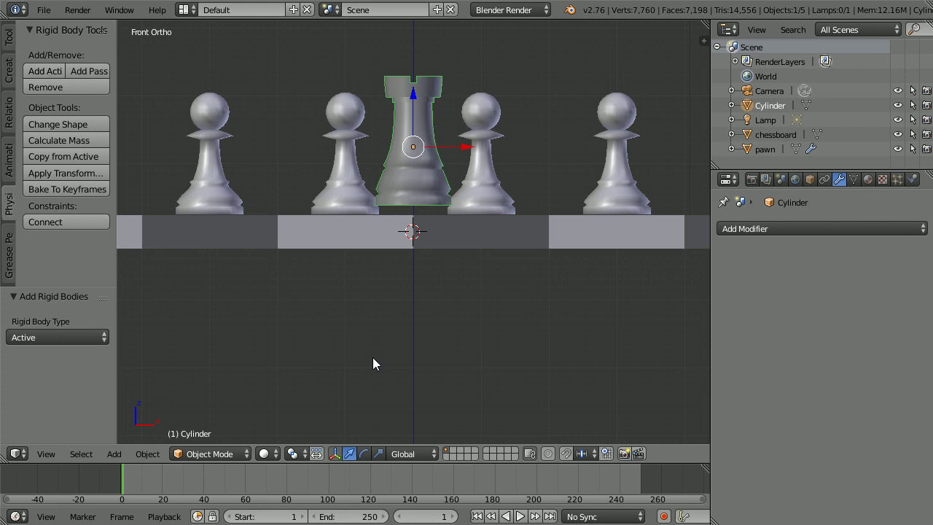
{"action": "left_click", "coordinate": [520, 517]}
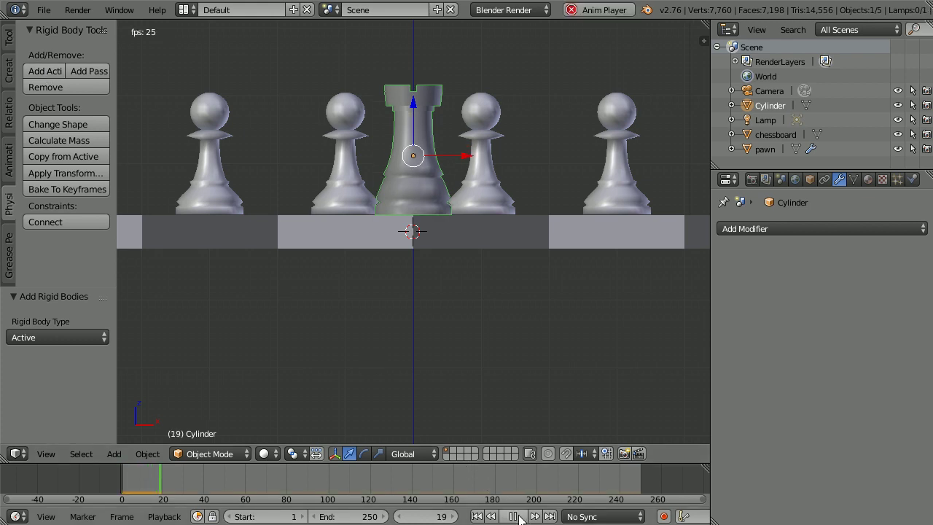
{"action": "left_click", "coordinate": [512, 516]}
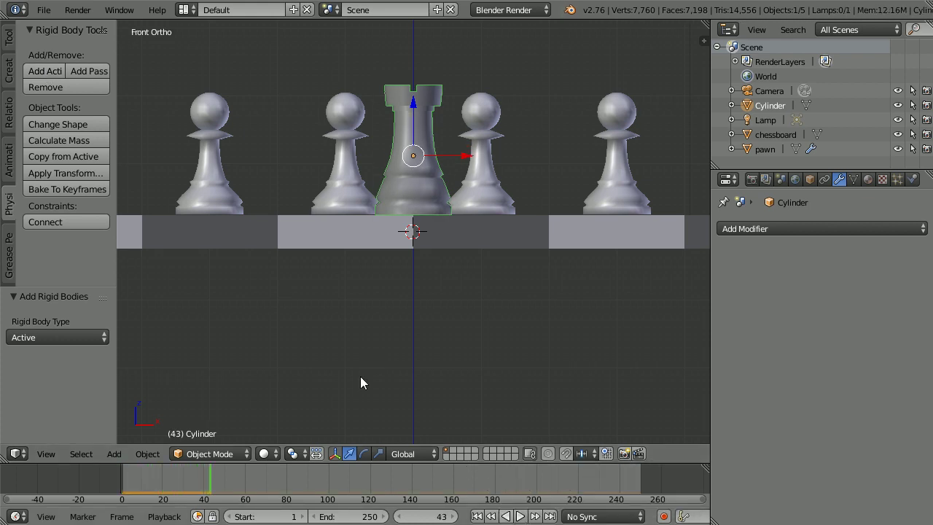
{"action": "left_click", "coordinate": [78, 175]}
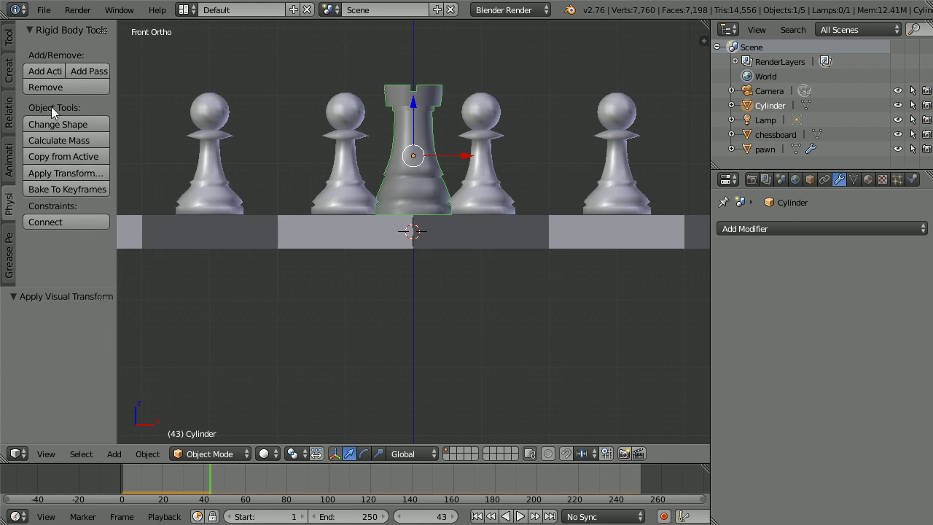
{"action": "left_click", "coordinate": [65, 86]}
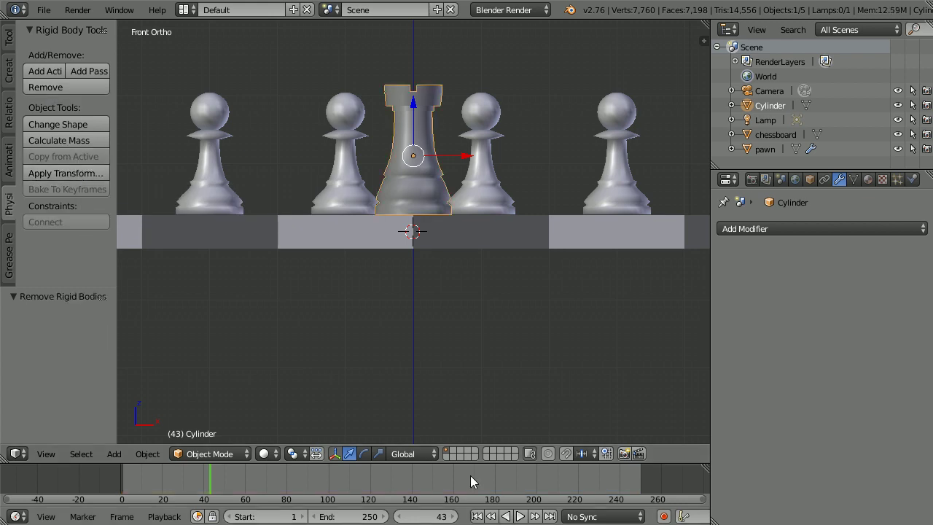
{"action": "left_click", "coordinate": [476, 517]}
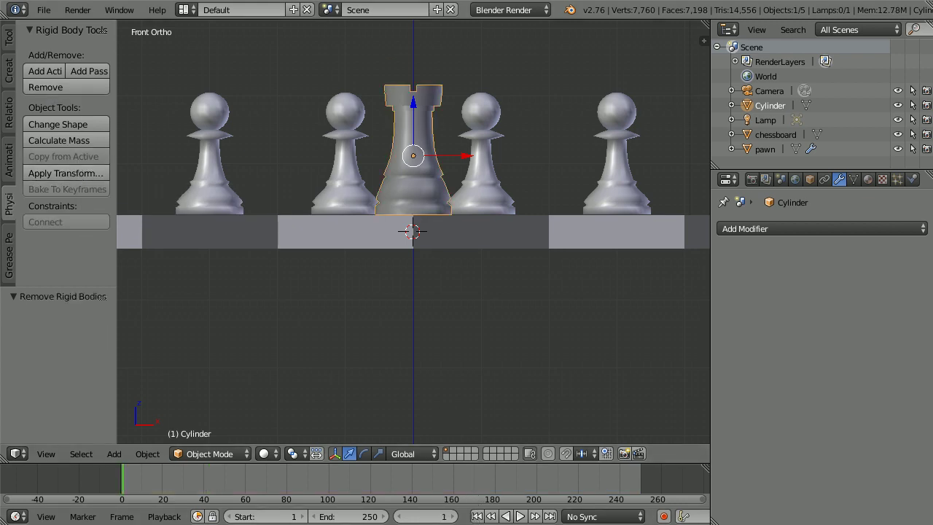
From top view, move the rook to location X -7, Y 7
{"action": "left_click", "coordinate": [47, 454]}
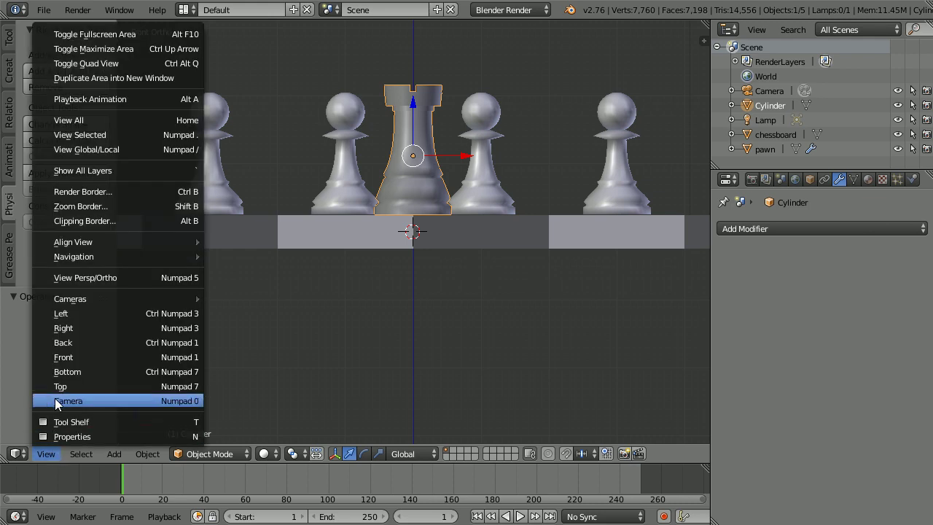
{"action": "left_click", "coordinate": [138, 385]}
{"action": "scroll", "coordinate": [364, 325], "scroll_direction": "down", "scroll_amount": 6}
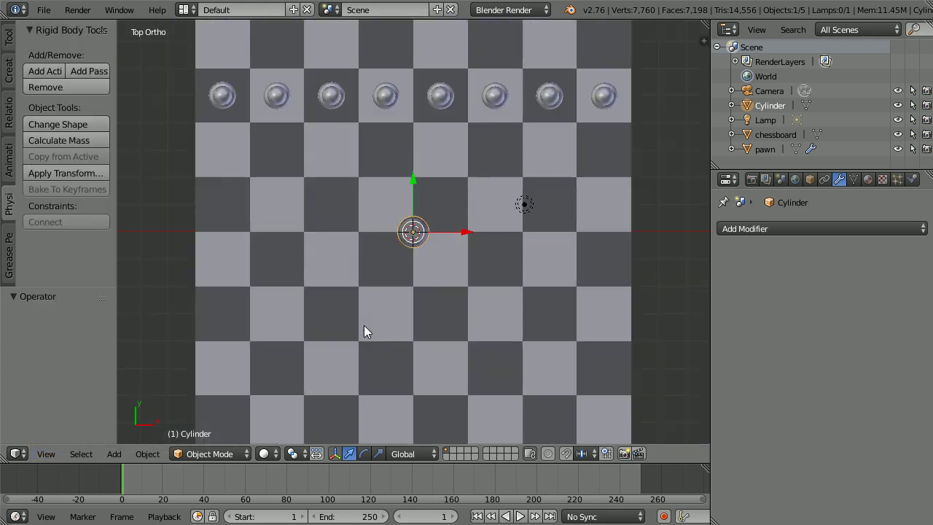
{"action": "left_click", "coordinate": [810, 180]}
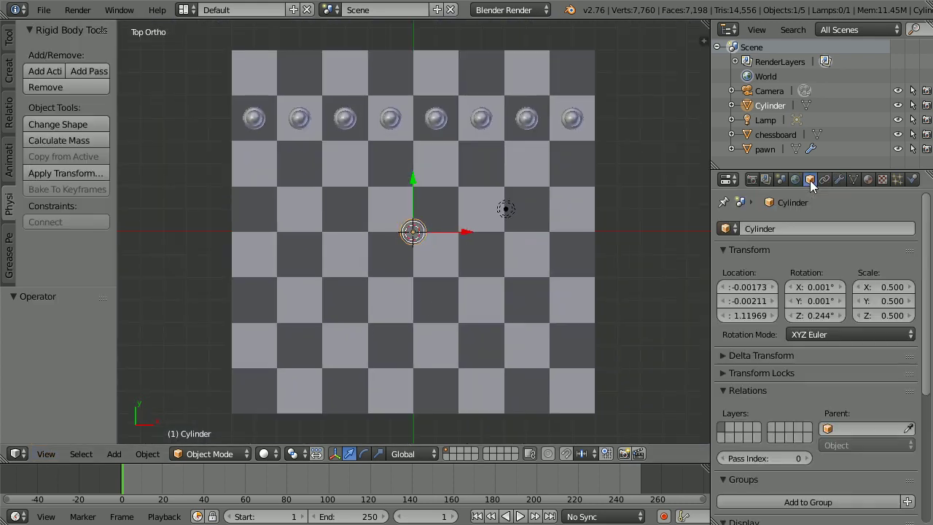
{"action": "left_click", "coordinate": [742, 286]}
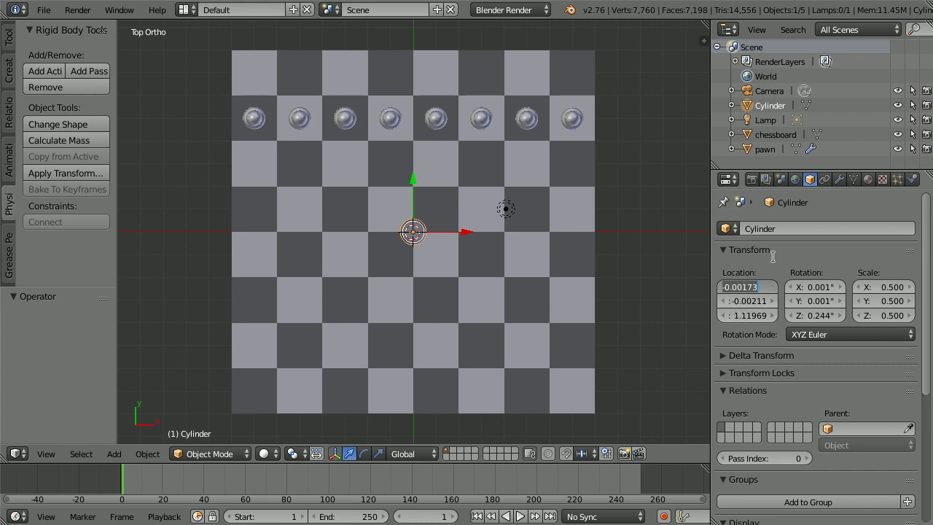
{"action": "key", "text": "BackSpace"}
{"action": "key", "text": "Tab"}
{"action": "type", "text": "7"}
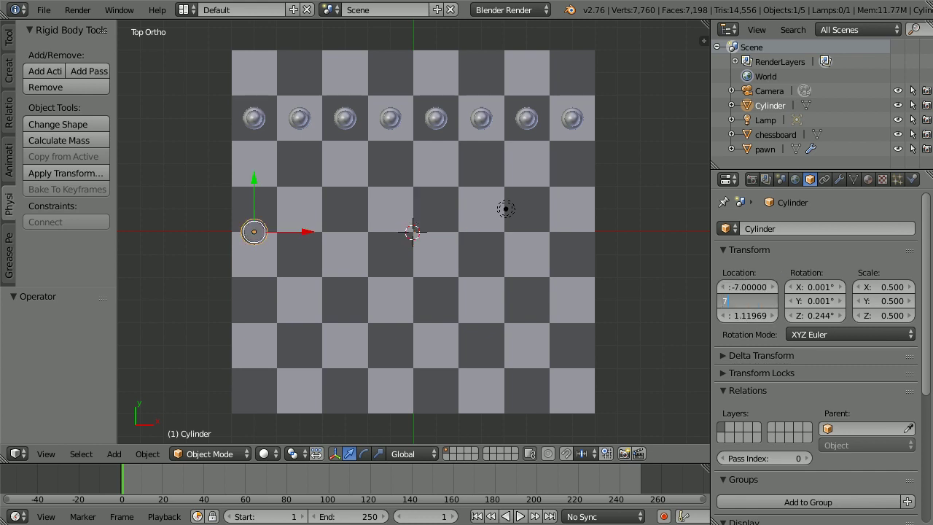
{"action": "key", "text": "Return"}
Rename the Cylinder object to 'rook'
{"action": "left_click", "coordinate": [763, 230]}
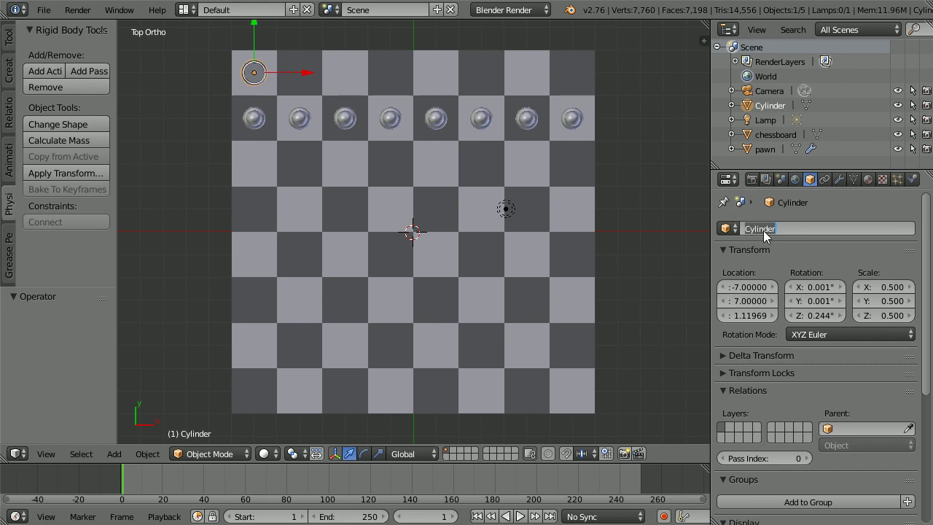
{"action": "type", "text": "rook"}
{"action": "key", "text": "Return"}
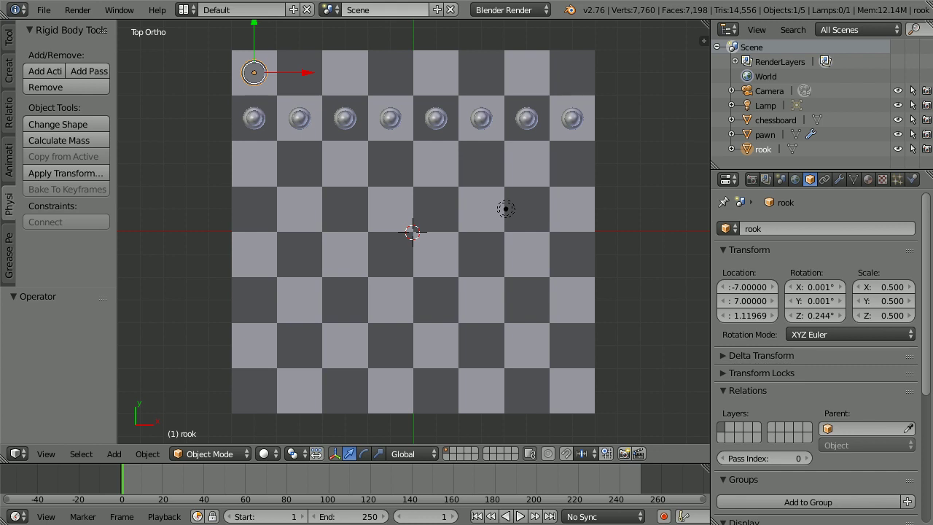
Give the rook the existing white material used by the pawns
{"action": "left_click", "coordinate": [868, 178]}
{"action": "left_click", "coordinate": [728, 277]}
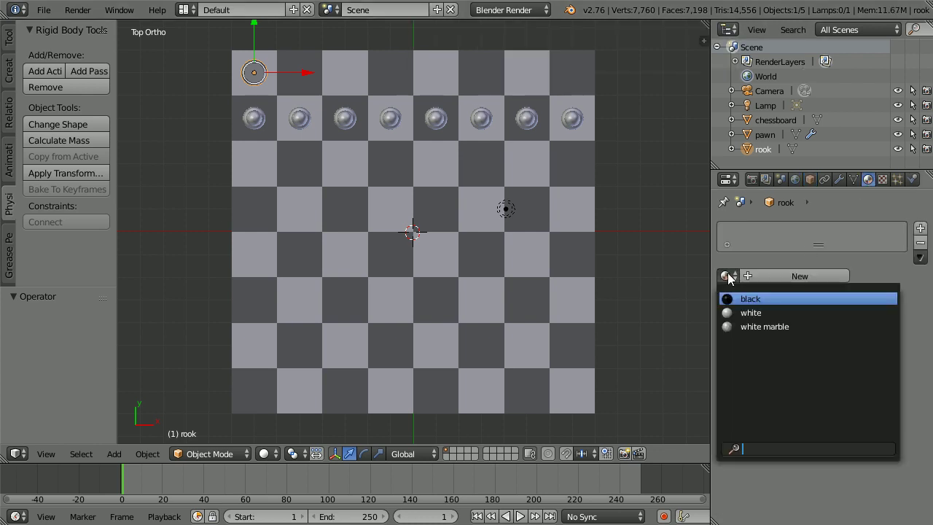
{"action": "left_click", "coordinate": [779, 312]}
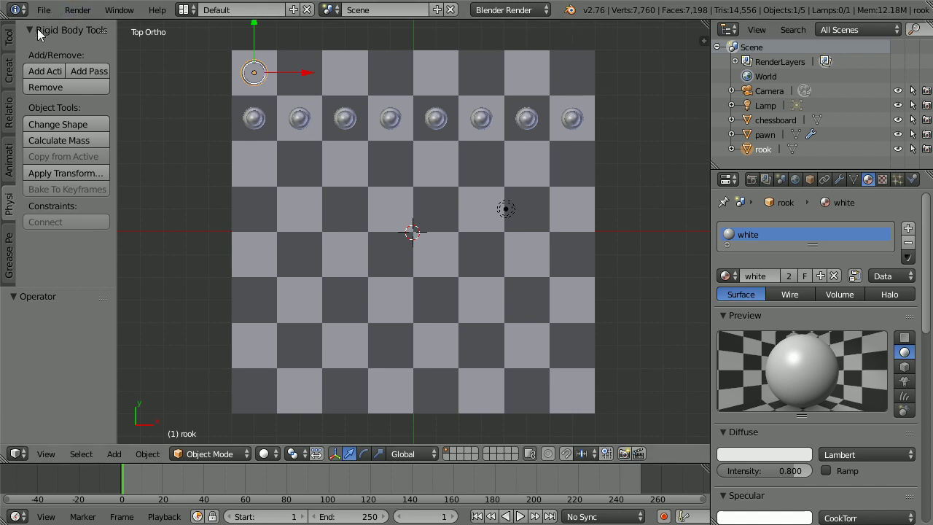
{"action": "left_click", "coordinate": [11, 43]}
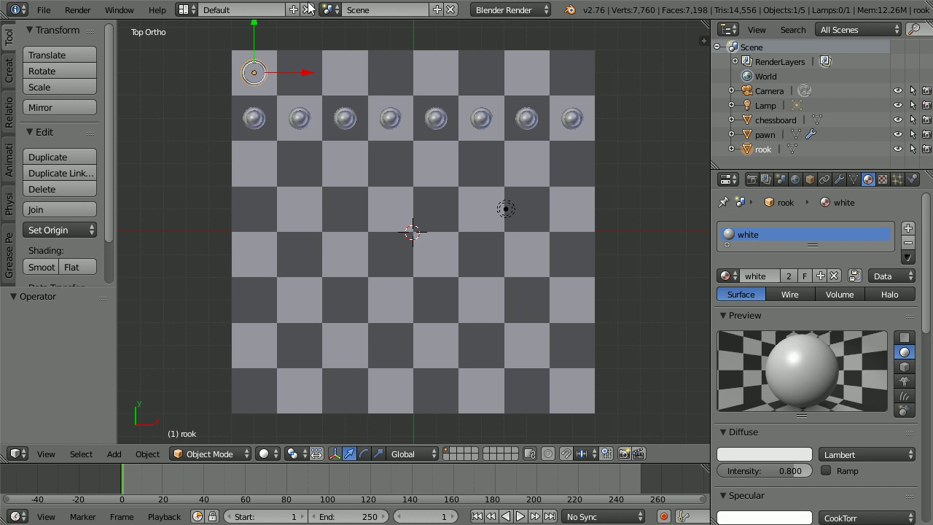
Make a linked rook copy, rook.001, and change its X location from -7 to 7
{"action": "key", "text": "shift+d"}
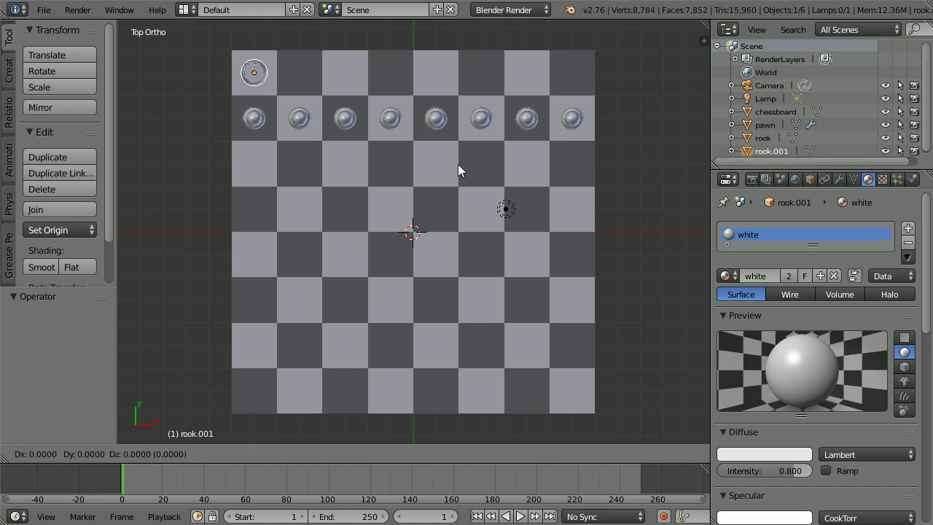
{"action": "left_click", "coordinate": [459, 166]}
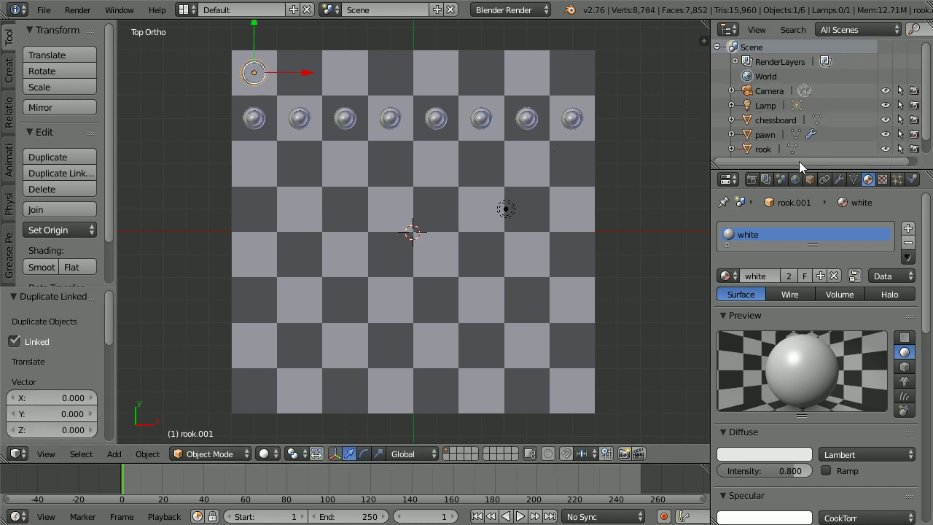
{"action": "left_click", "coordinate": [809, 179]}
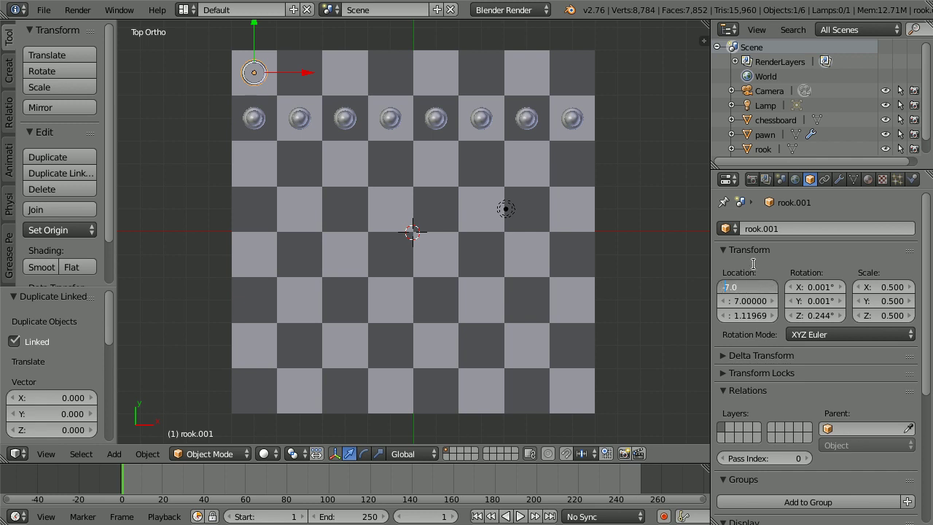
{"action": "key", "text": "Delete"}
{"action": "key", "text": "Return"}
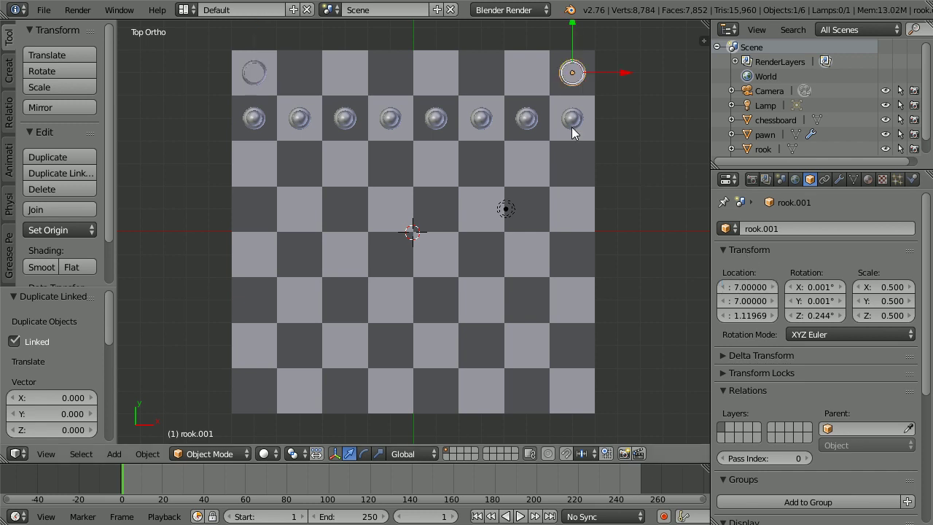
Append the knight object from knigtSecondTut4.blend and view it zoomed in from the front
{"action": "left_click", "coordinate": [44, 10]}
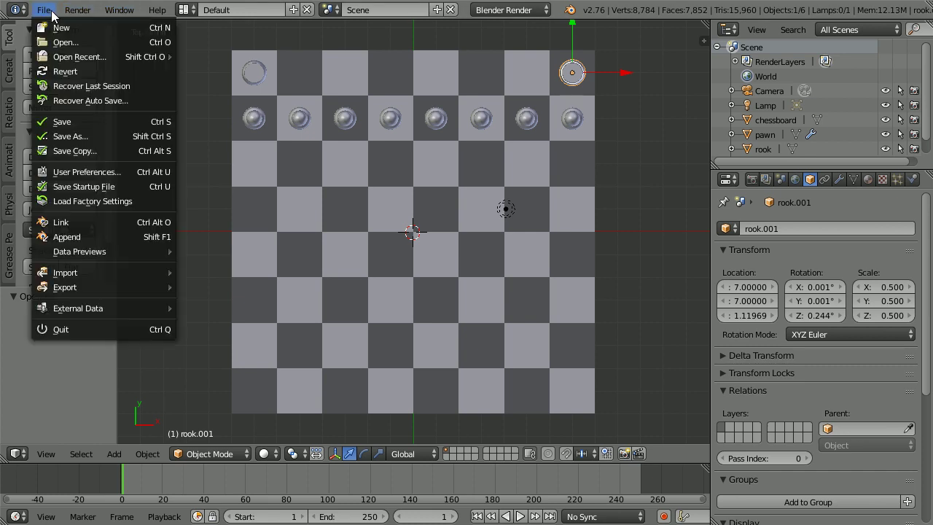
{"action": "left_click", "coordinate": [91, 237]}
{"action": "left_click", "coordinate": [207, 112]}
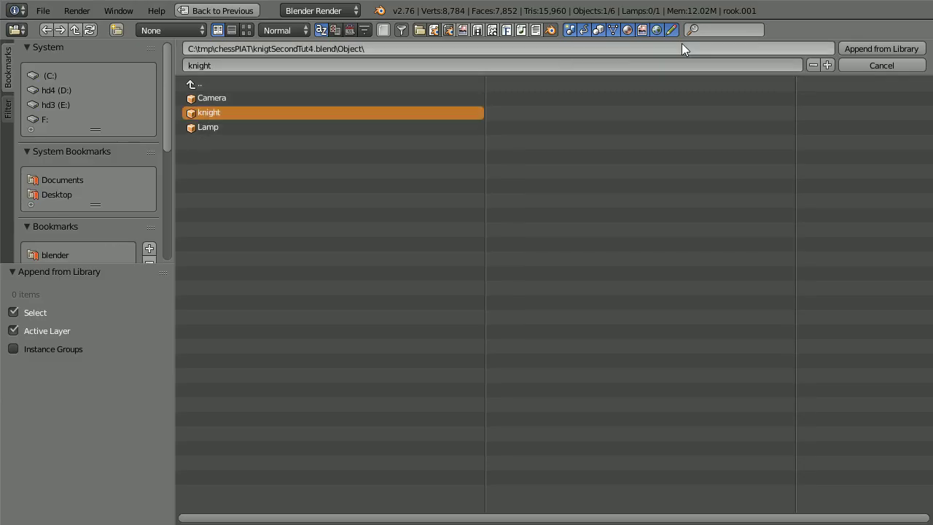
{"action": "left_click", "coordinate": [852, 46]}
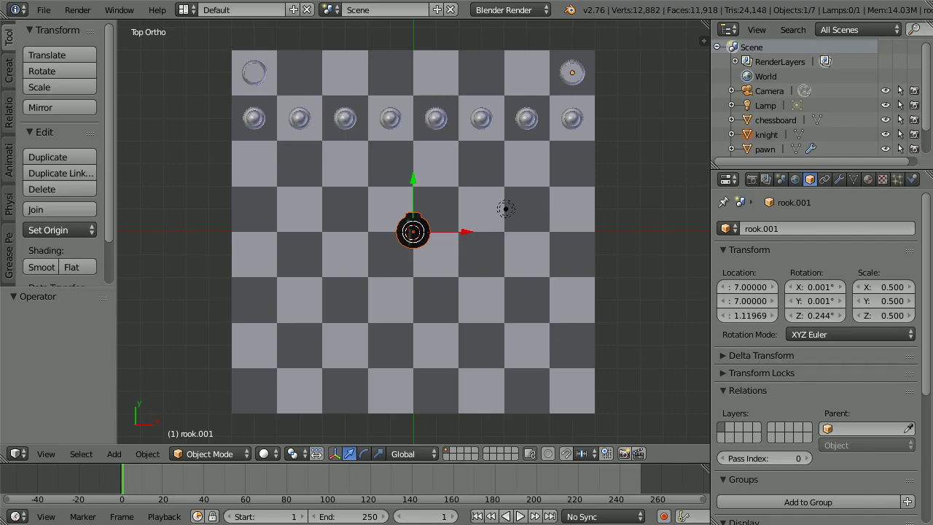
{"action": "left_click", "coordinate": [46, 453]}
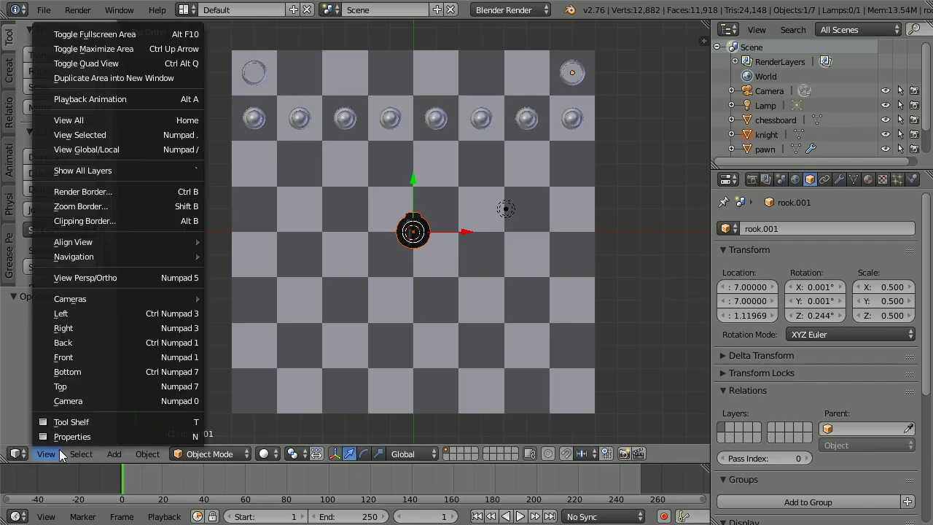
{"action": "left_click", "coordinate": [129, 357]}
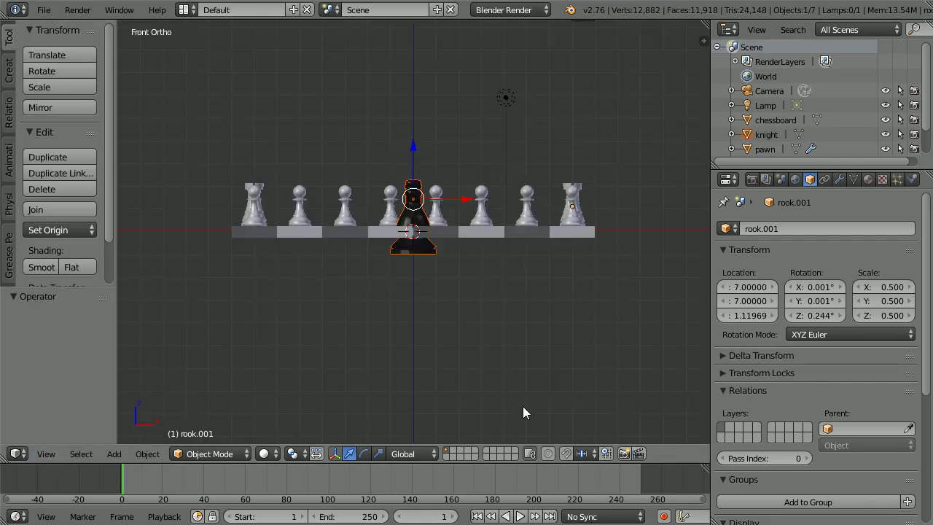
{"action": "scroll", "coordinate": [523, 413], "scroll_direction": "up", "scroll_amount": 6}
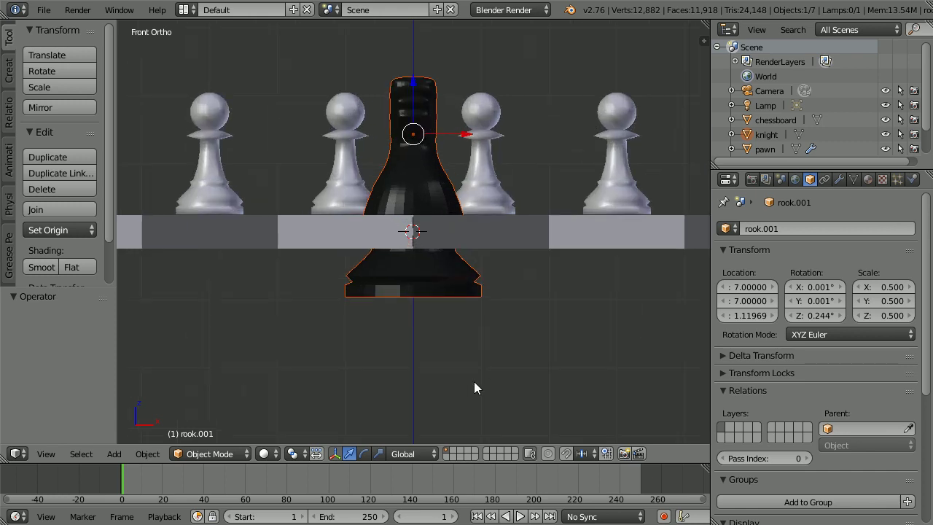
Smooth-shade the appended knight and assign it the existing black material
{"action": "right_click", "coordinate": [413, 285]}
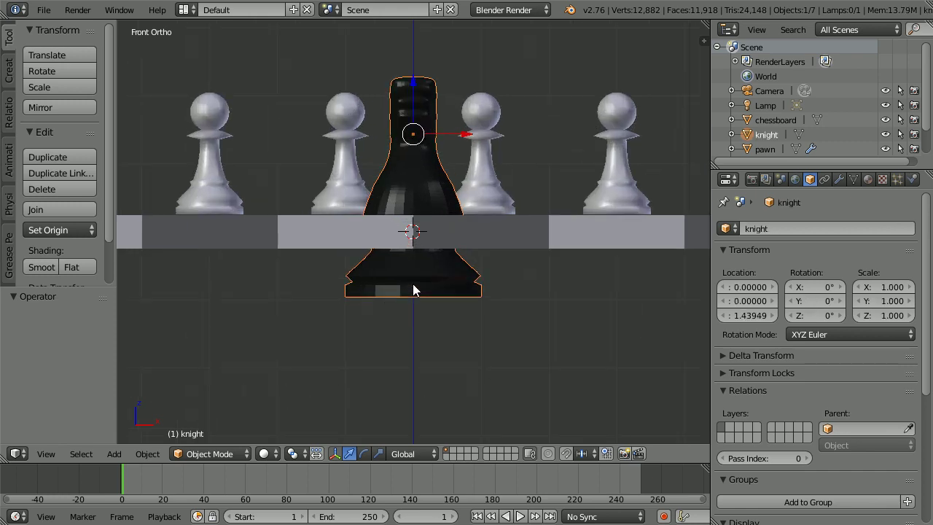
{"action": "left_click", "coordinate": [45, 268]}
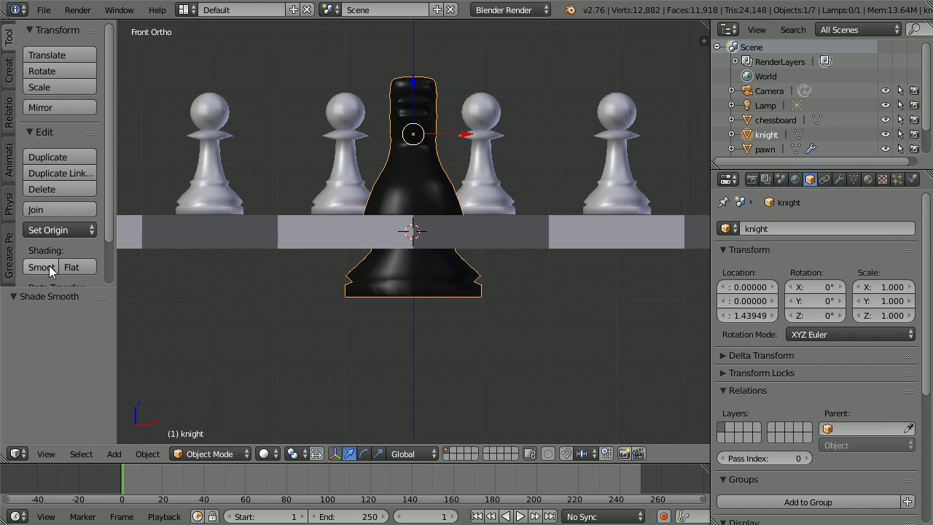
{"action": "left_click", "coordinate": [866, 180]}
{"action": "left_click", "coordinate": [725, 276]}
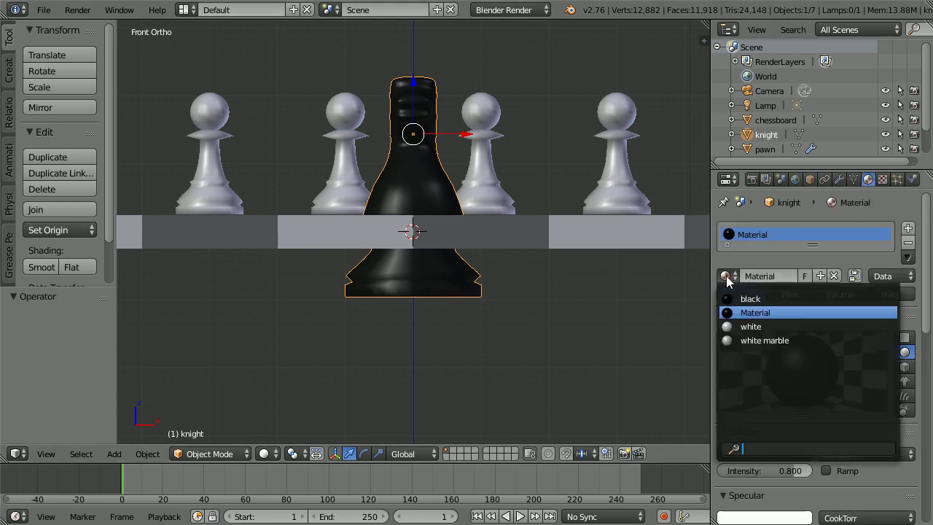
{"action": "left_click", "coordinate": [787, 299]}
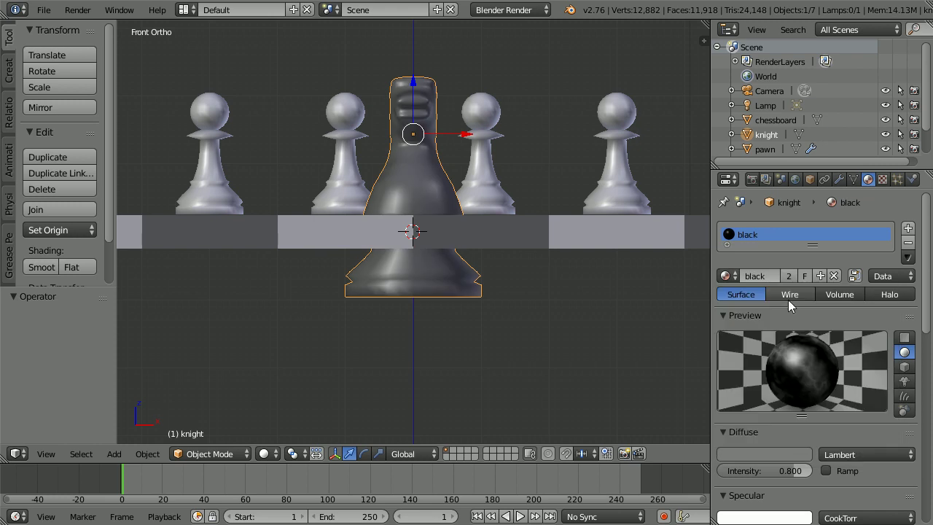
Rename the black material to 'black marble' and switch the knight to the white material
{"action": "left_click", "coordinate": [770, 277]}
{"action": "type", "text": "black marble"}
{"action": "key", "text": "Return"}
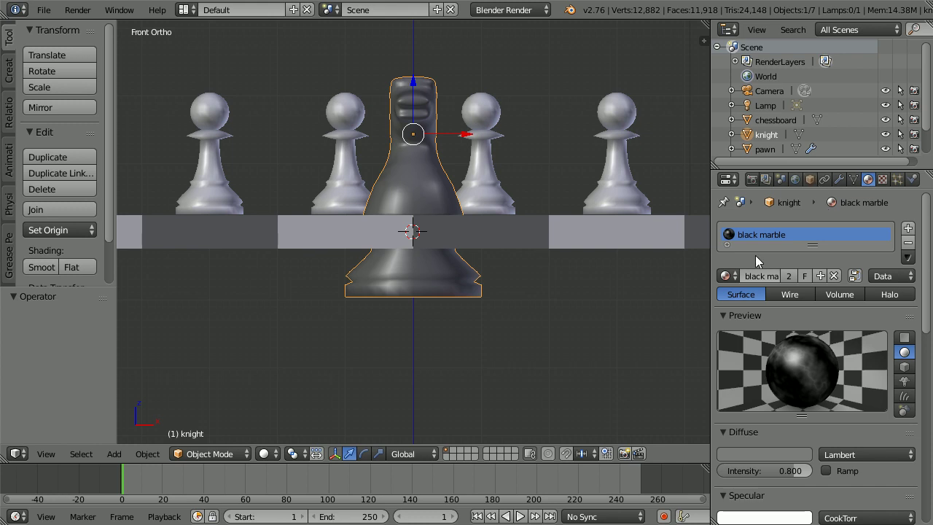
{"action": "left_click", "coordinate": [726, 275]}
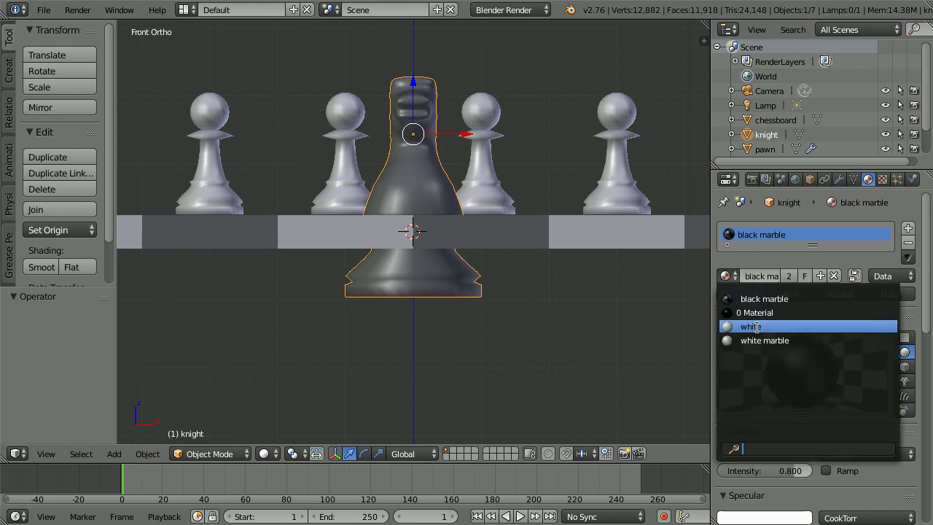
{"action": "left_click", "coordinate": [753, 327]}
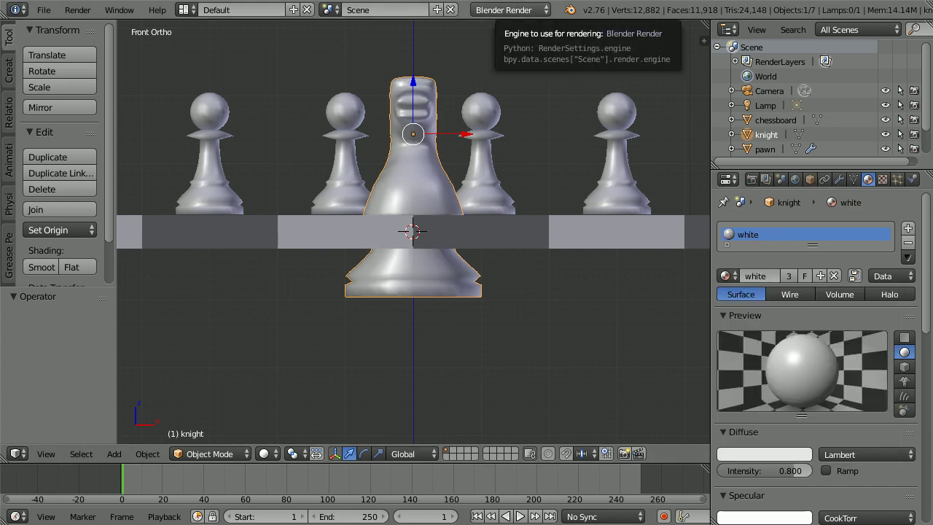
Set the knight's origin to its centre of mass, scale it to 0.7, and save
{"action": "left_click", "coordinate": [146, 453]}
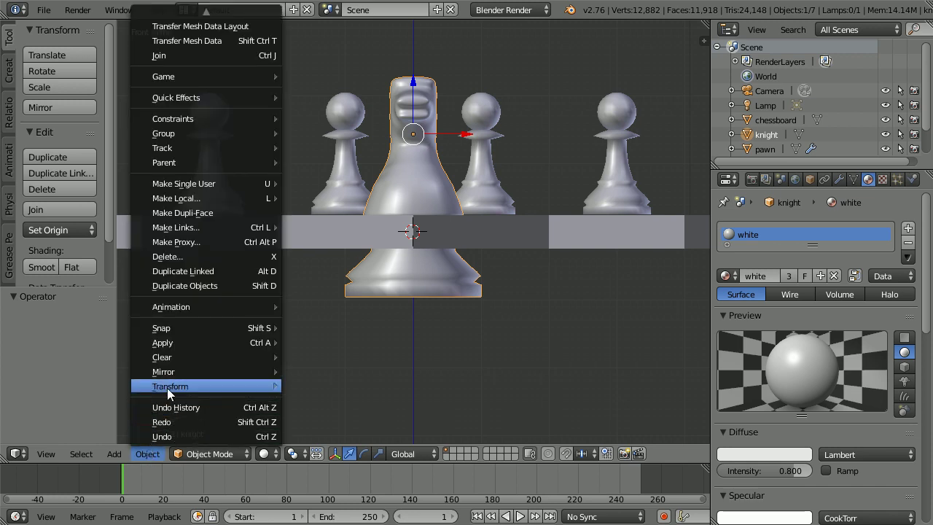
{"action": "mouse_move", "coordinate": [169, 386]}
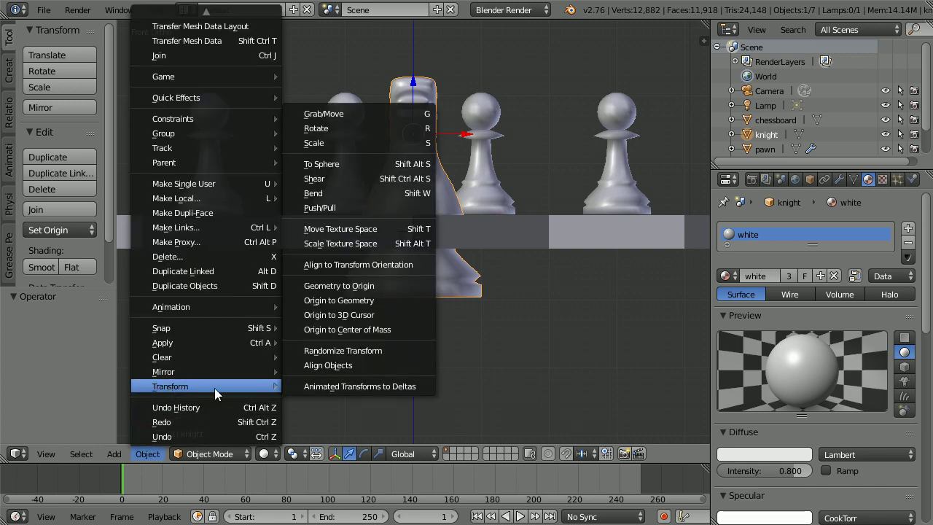
{"action": "left_click", "coordinate": [405, 330]}
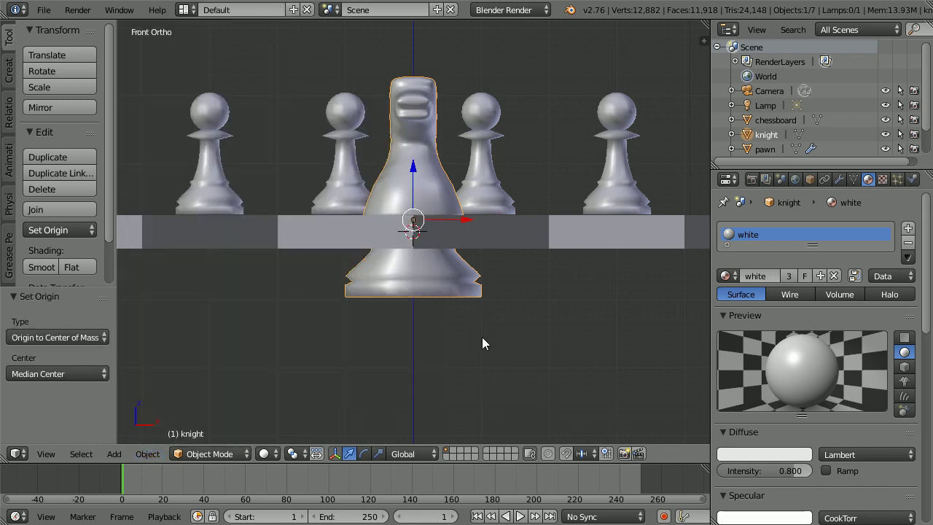
{"action": "key", "text": "s"}
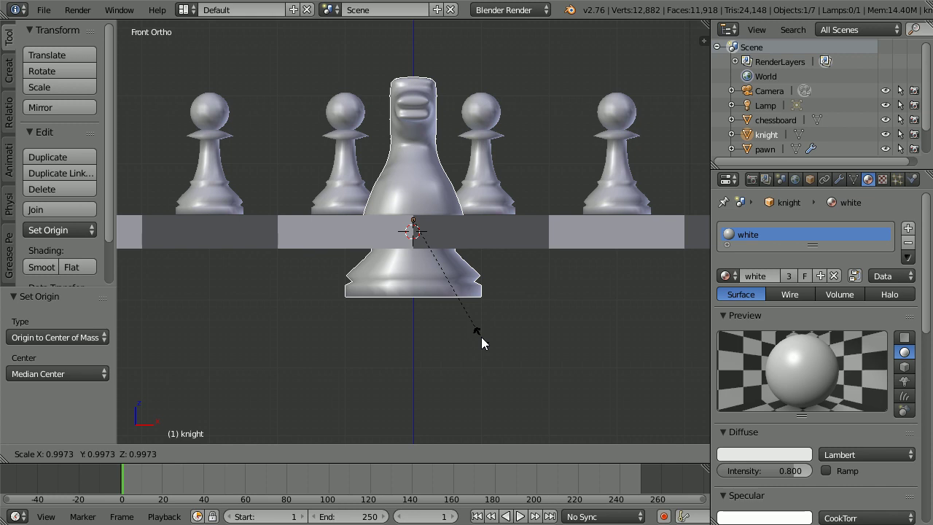
{"action": "type", "text": ".7"}
{"action": "key", "text": "Return"}
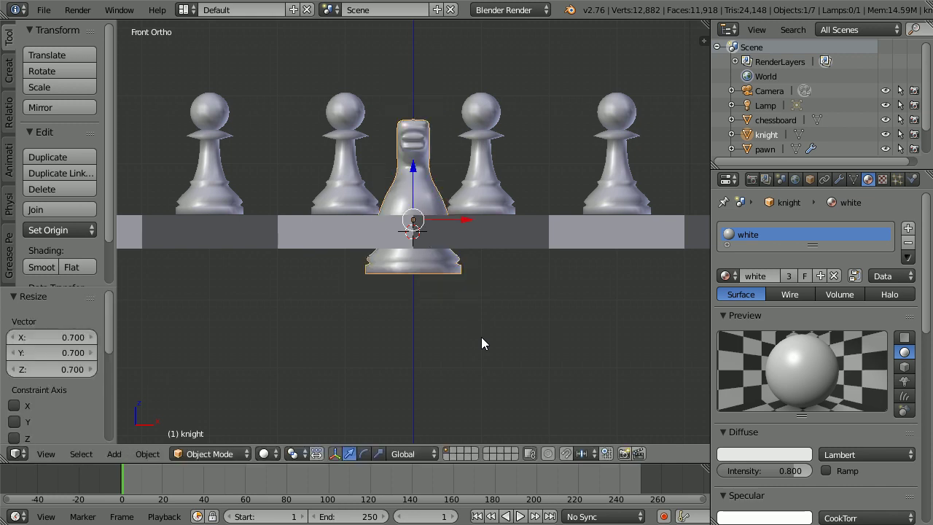
{"action": "key", "text": "ctrl+s"}
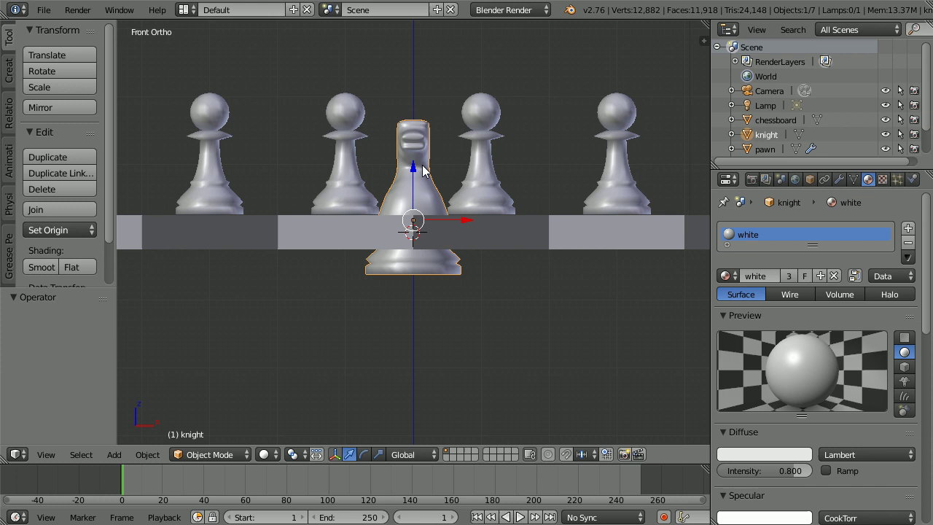
Raise the knight, make it an active rigid body, and run the simulation until it lands
{"action": "left_click_drag", "start_coordinate": [414, 167], "coordinate": [412, 99]}
{"action": "left_click", "coordinate": [8, 206]}
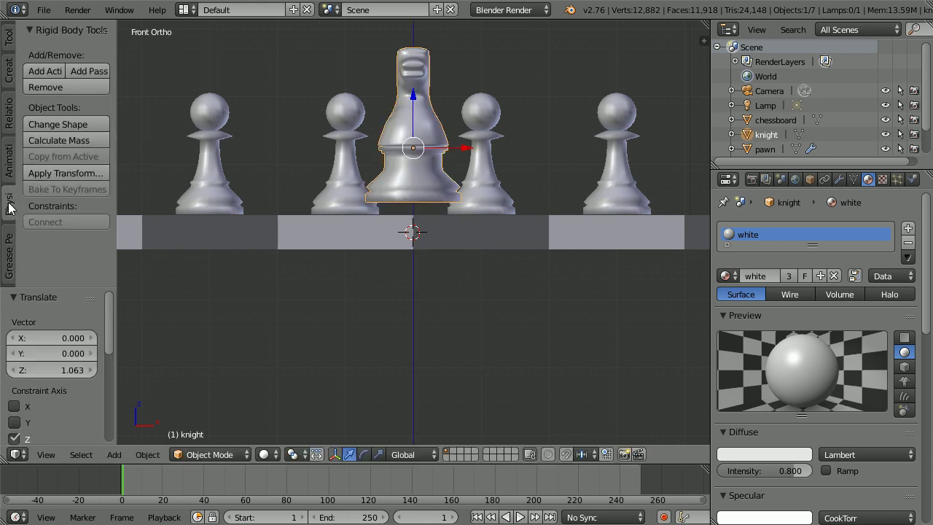
{"action": "left_click", "coordinate": [45, 72]}
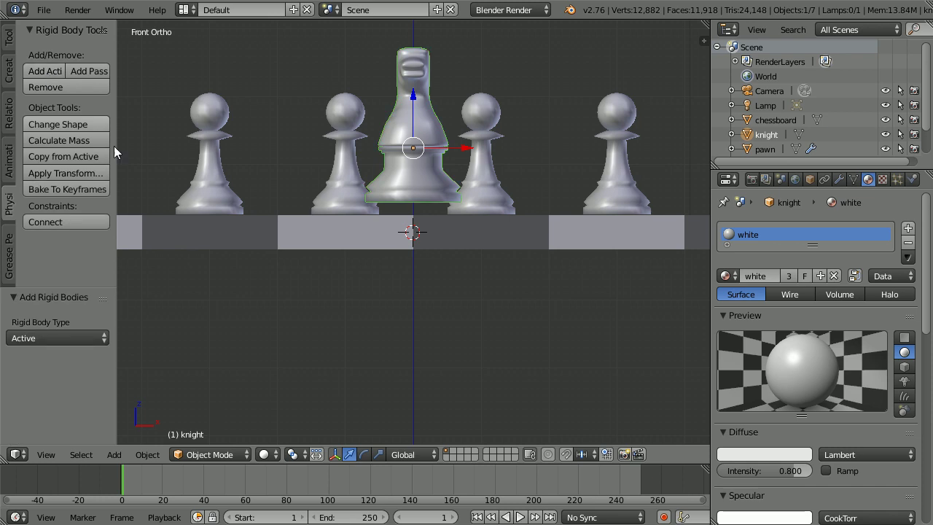
{"action": "left_click", "coordinate": [520, 517]}
{"action": "left_click", "coordinate": [520, 517]}
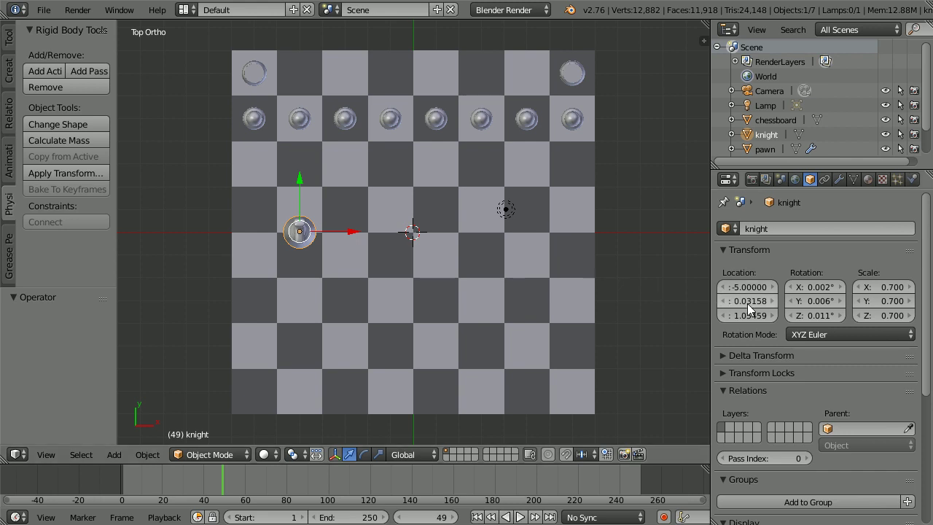
Move the knight to Y 7 and place a linked copy, knight.001, at X 5
{"action": "type", "text": "7"}
{"action": "key", "text": "Return"}
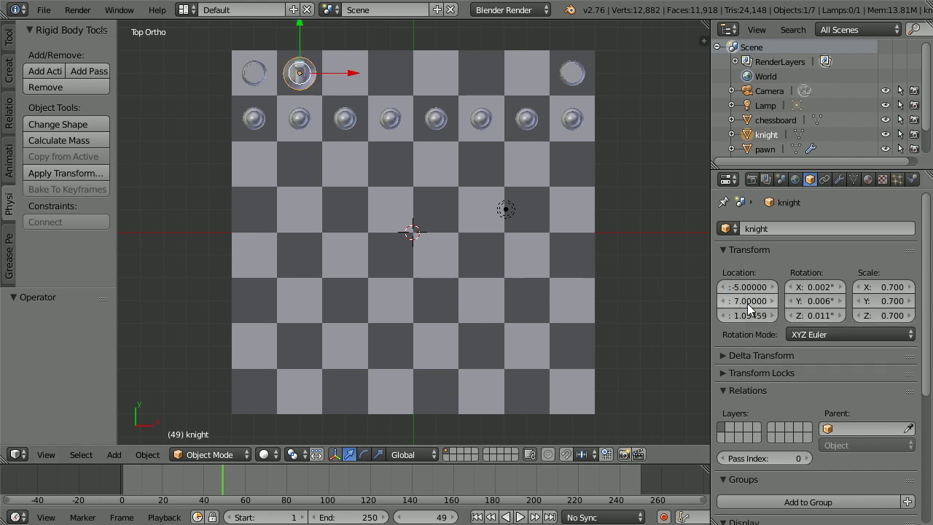
{"action": "key", "text": "alt+d"}
{"action": "right_click", "coordinate": [493, 94]}
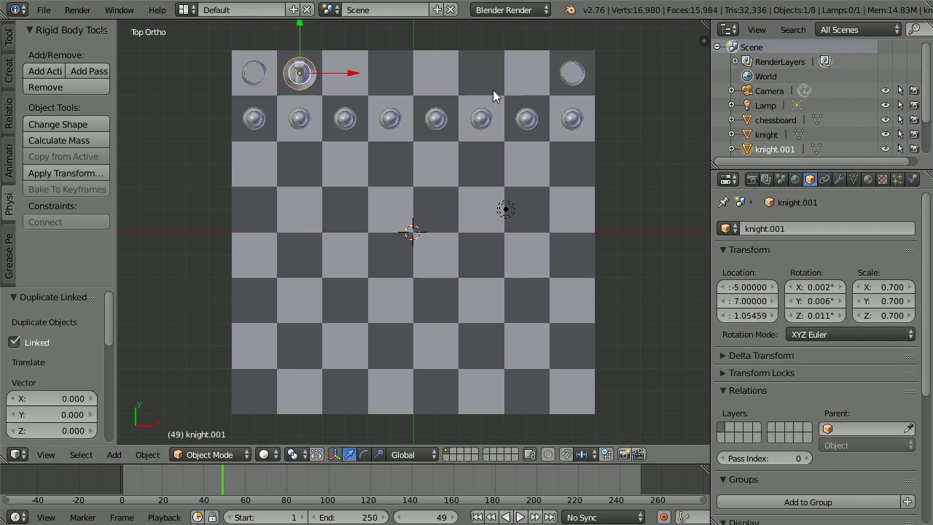
{"action": "left_click", "coordinate": [726, 289]}
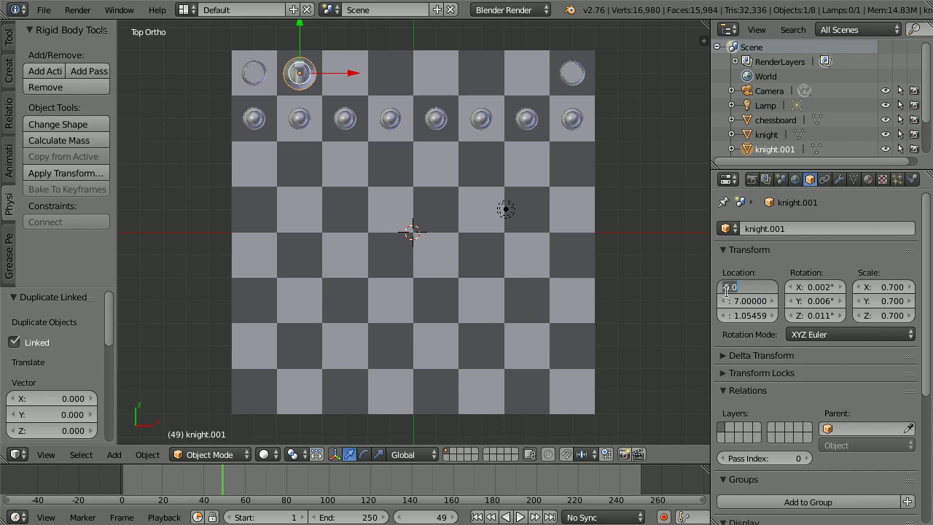
{"action": "type", "text": "5"}
{"action": "key", "text": "Return"}
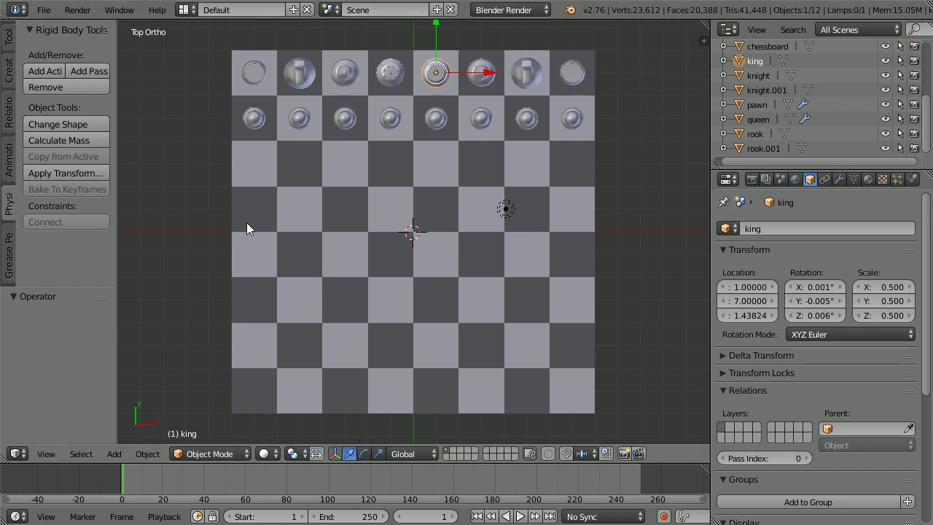
View the back row from behind, zoomed in, and select knight.001
{"action": "left_click", "coordinate": [45, 454]}
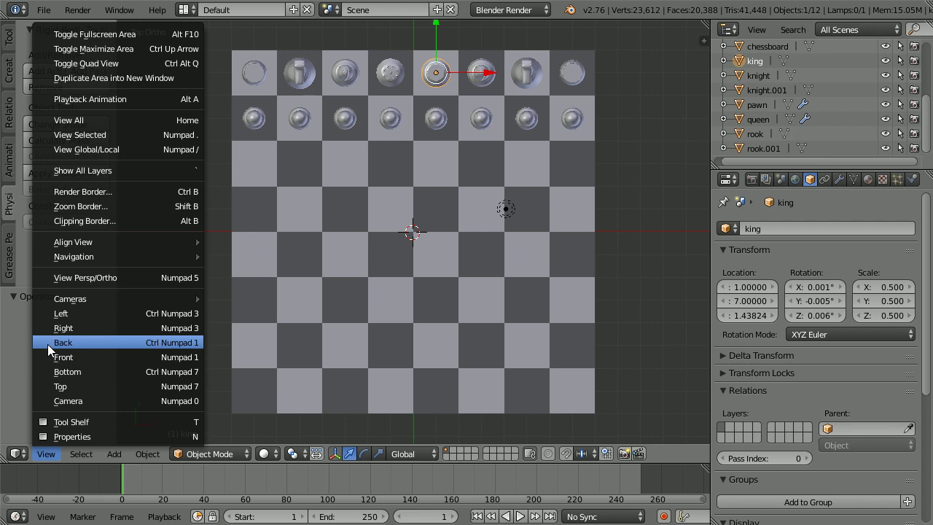
{"action": "left_click", "coordinate": [105, 342]}
{"action": "scroll", "coordinate": [497, 296], "scroll_direction": "up", "scroll_amount": 3}
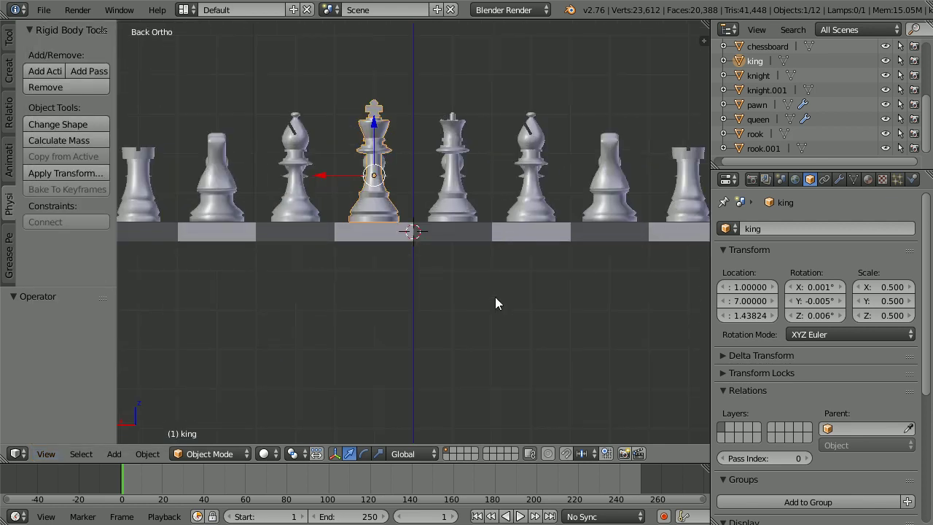
{"action": "scroll", "coordinate": [495, 298], "scroll_direction": "up", "scroll_amount": 1}
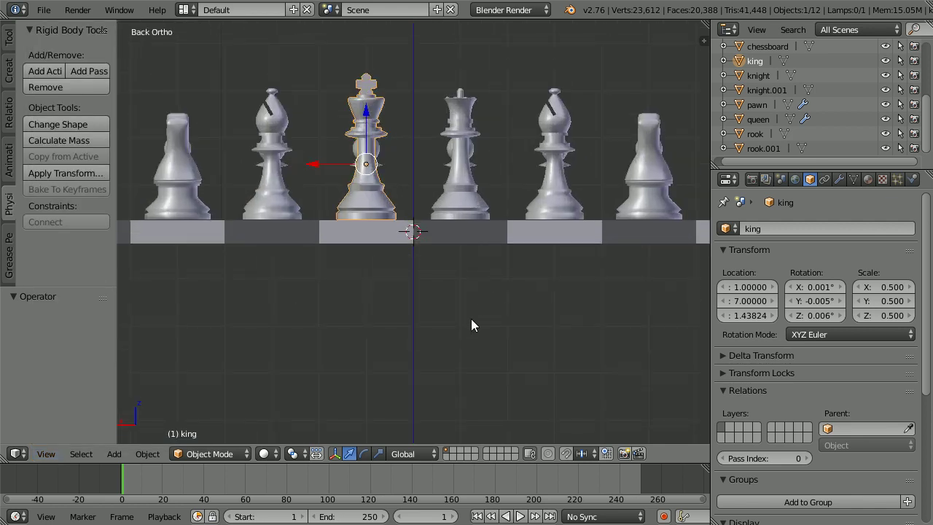
{"action": "right_click", "coordinate": [179, 187]}
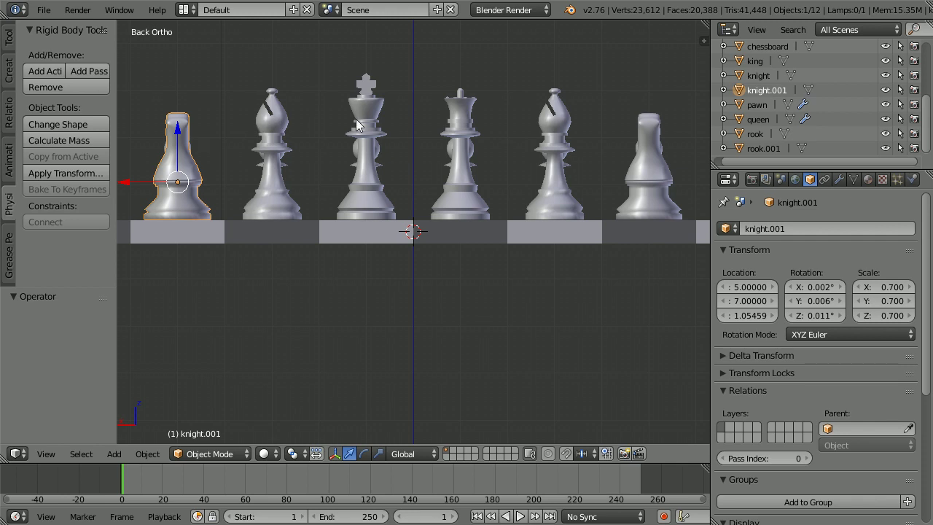
Open the recent file piatTut32.blend
{"action": "left_click", "coordinate": [44, 10]}
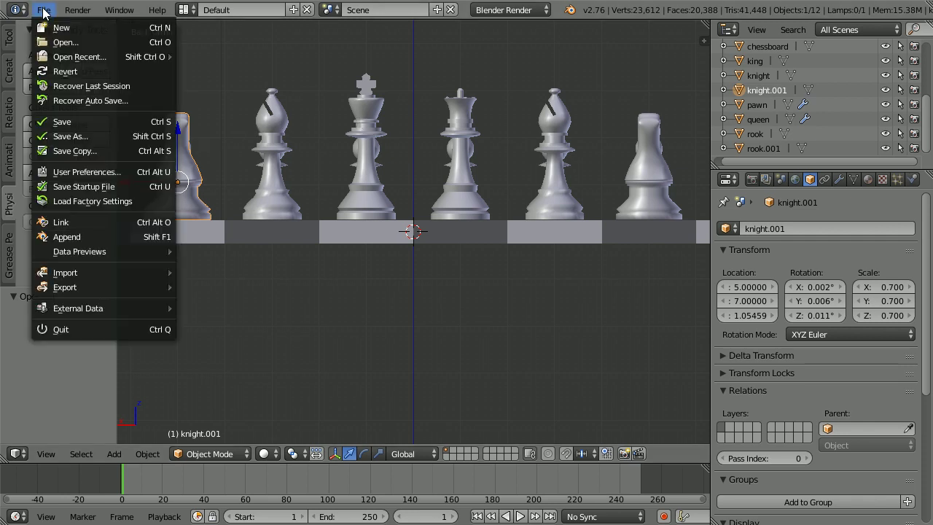
{"action": "mouse_move", "coordinate": [56, 62]}
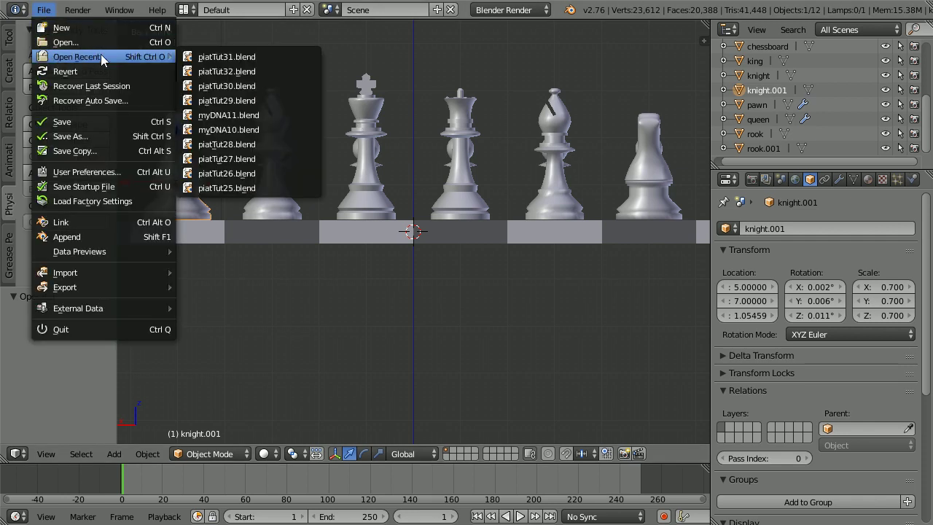
{"action": "left_click", "coordinate": [234, 72]}
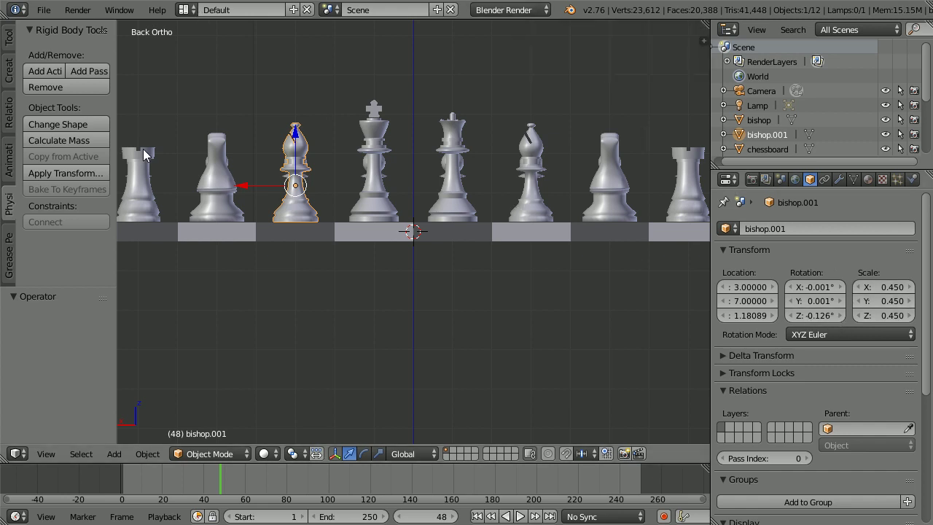
View the board from the top, zoomed out to fit, and select the white pawns
{"action": "left_click", "coordinate": [47, 454]}
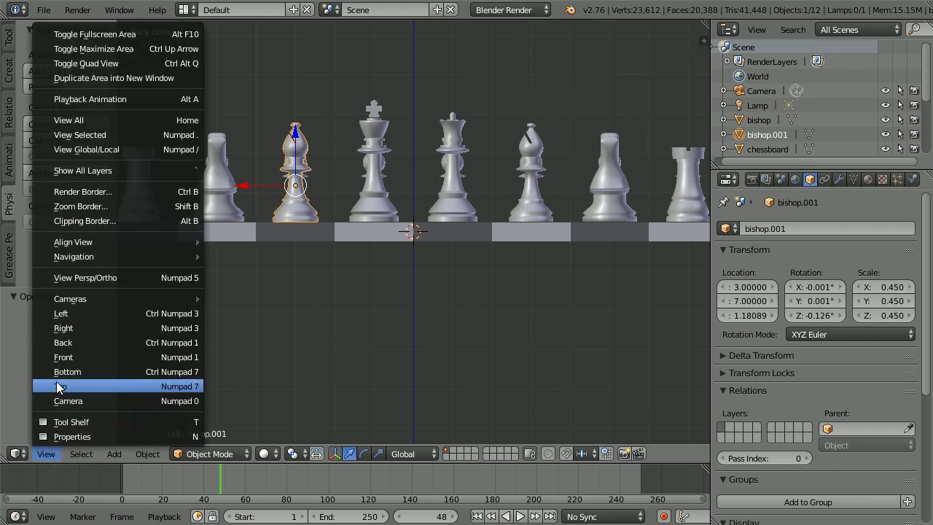
{"action": "left_click", "coordinate": [100, 386]}
{"action": "scroll", "coordinate": [193, 180], "scroll_direction": "down", "scroll_amount": 4}
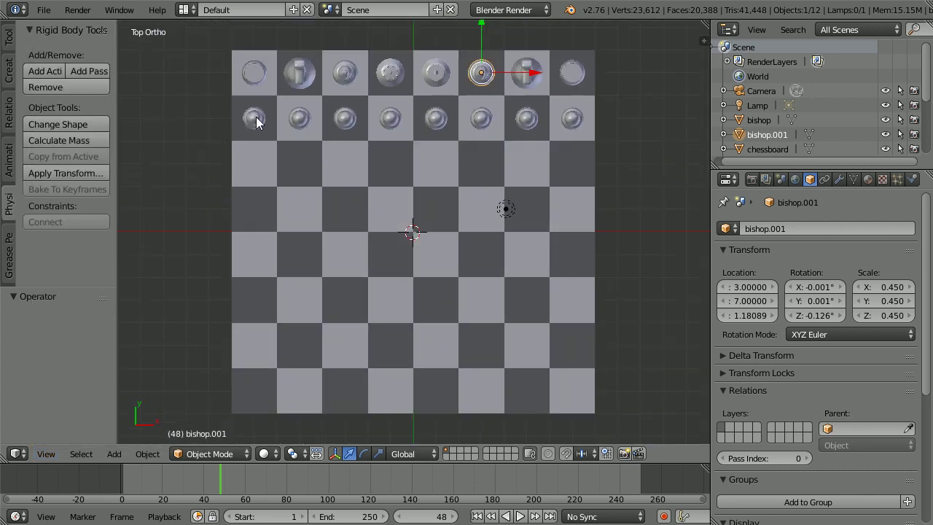
{"action": "right_click", "coordinate": [256, 118]}
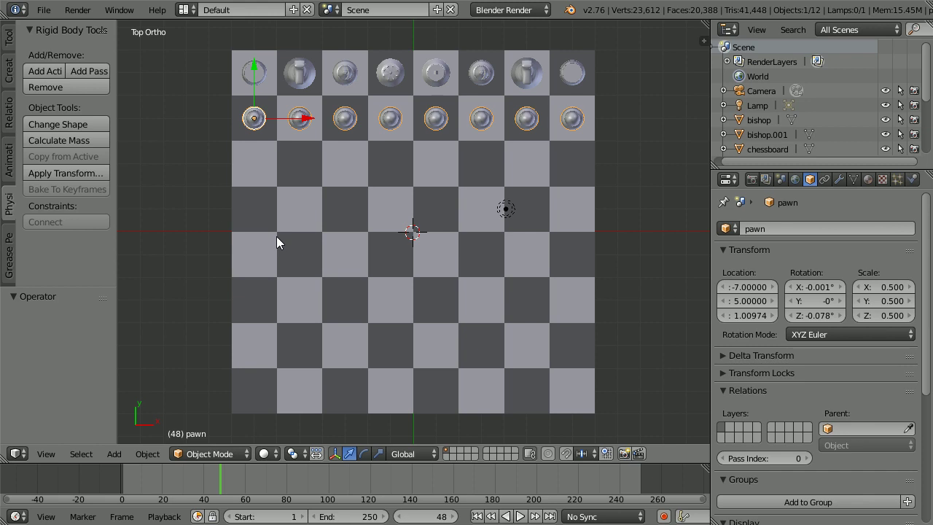
Duplicate the pawn row and move the copy to Y -5
{"action": "key", "text": "shift+d"}
{"action": "key", "text": "Escape"}
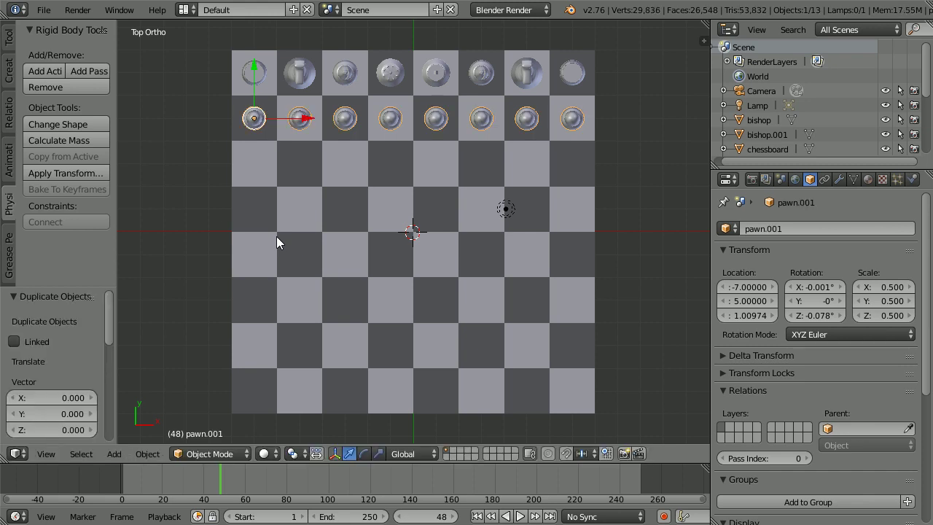
{"action": "left_click", "coordinate": [749, 301]}
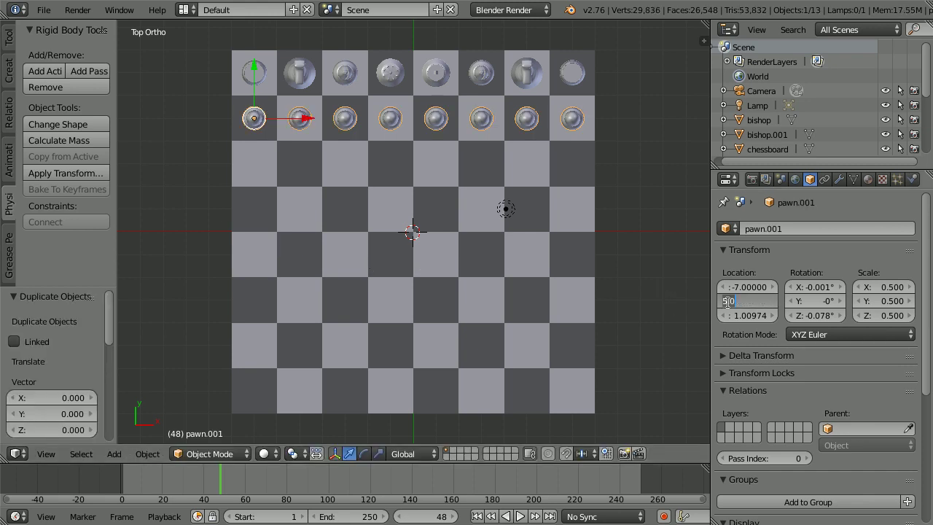
{"action": "type", "text": "-5"}
{"action": "key", "text": "Return"}
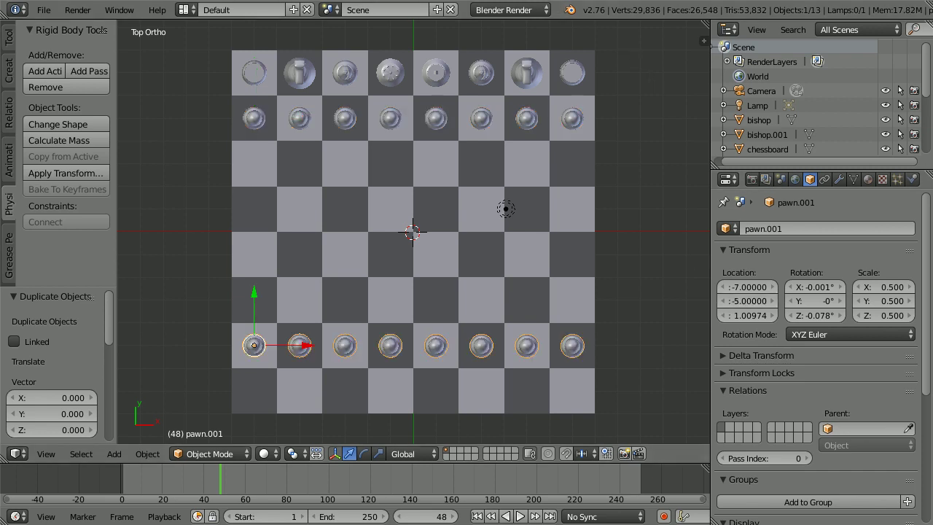
Give the copied pawns a new separate material named 'black'
{"action": "left_click", "coordinate": [868, 179]}
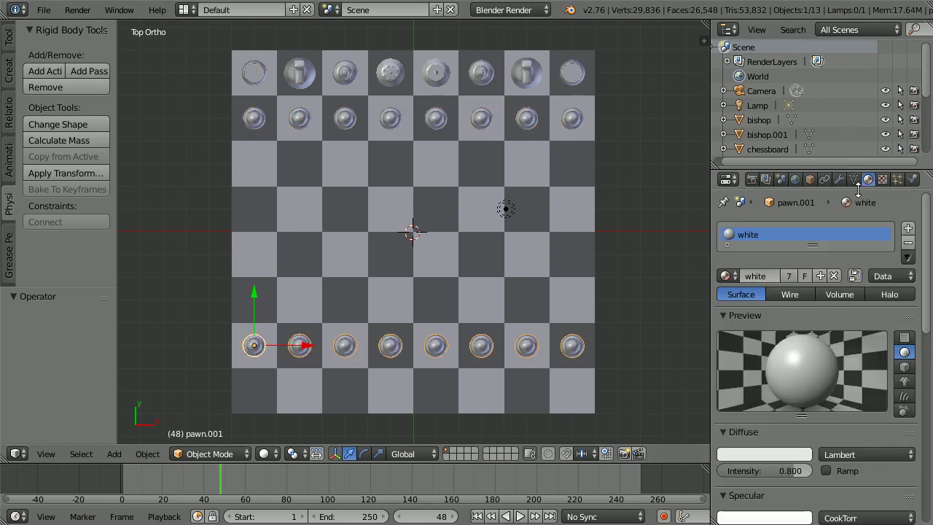
{"action": "left_click", "coordinate": [821, 276]}
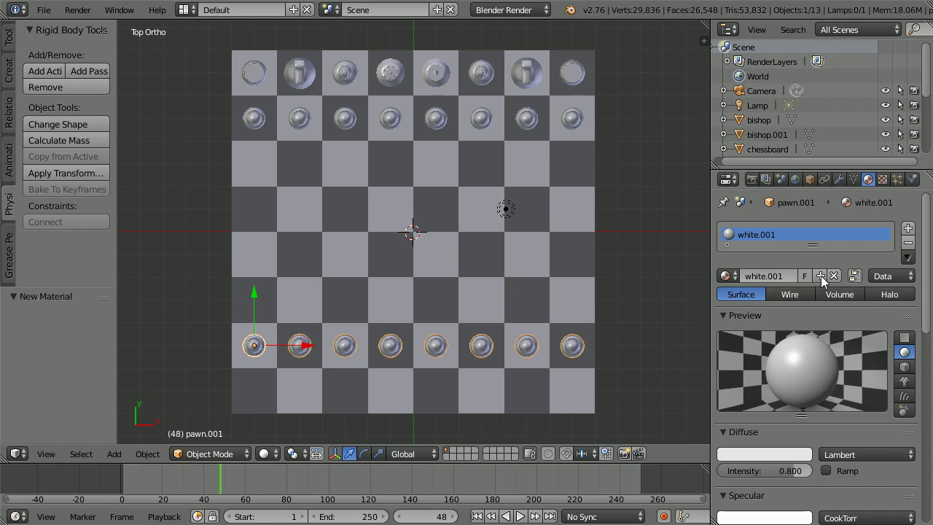
{"action": "double_click", "coordinate": [774, 276]}
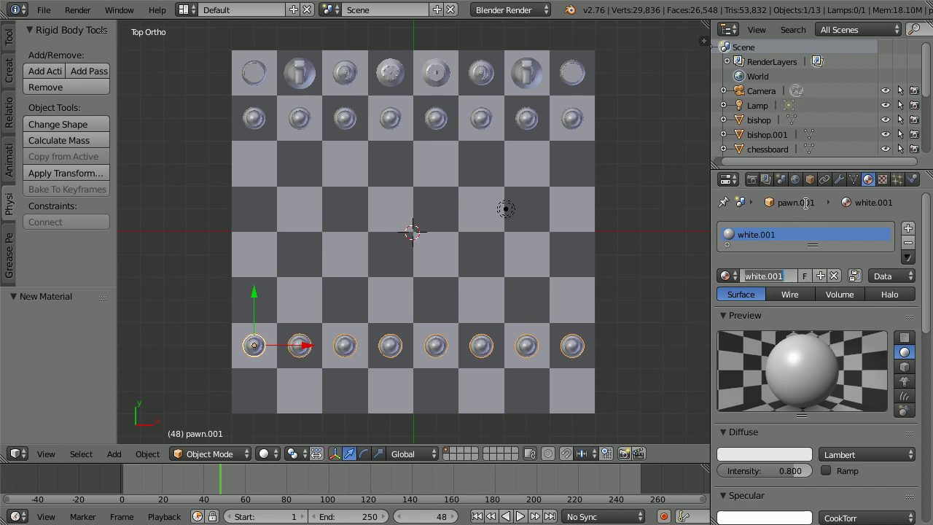
{"action": "type", "text": "black"}
{"action": "key", "text": "Return"}
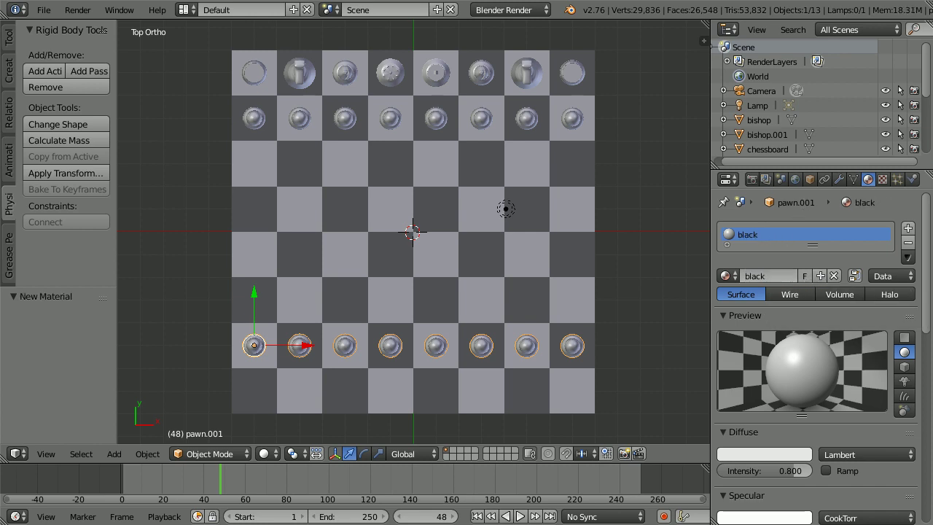
Set the black material's diffuse colour to RGB 0.02, 0.02, 0
{"action": "left_click", "coordinate": [767, 452]}
{"action": "left_click", "coordinate": [751, 406]}
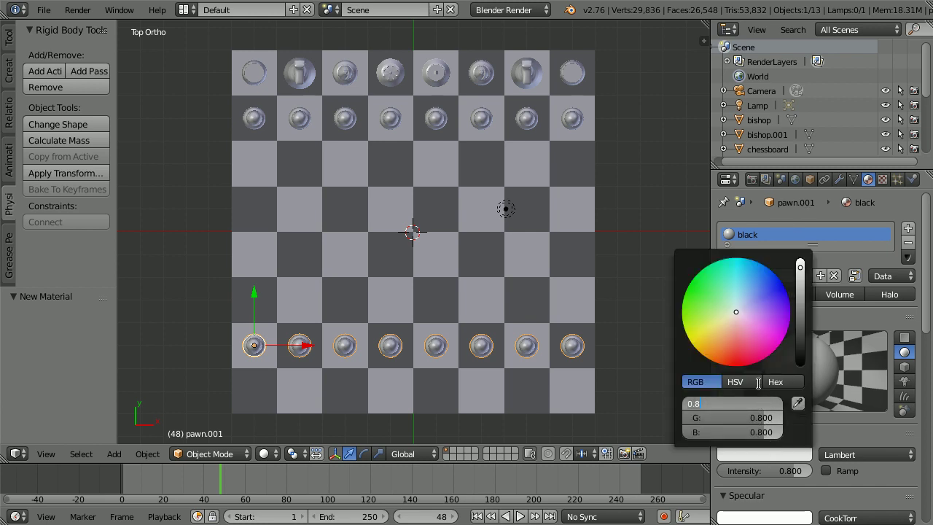
{"action": "type", "text": "0.02"}
{"action": "key", "text": "Tab"}
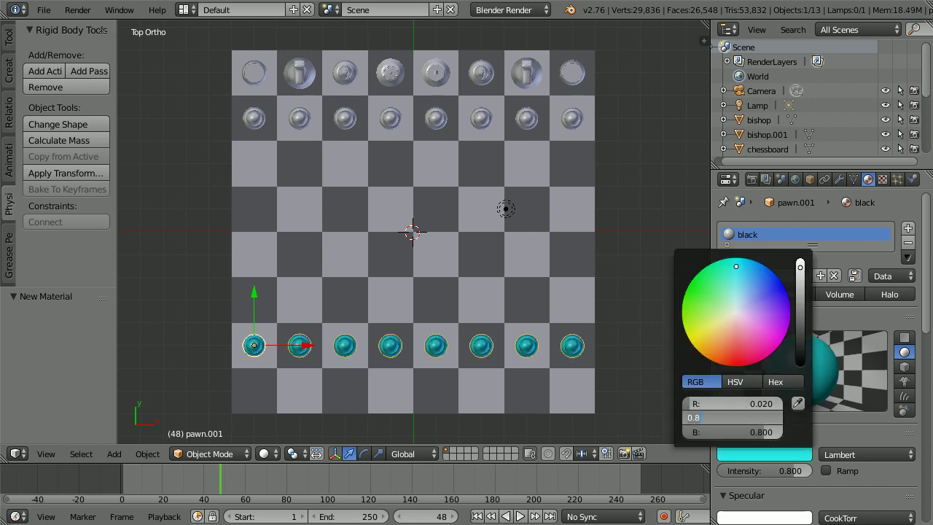
{"action": "key", "text": "BackSpace"}
{"action": "type", "text": "0.02"}
{"action": "key", "text": "Tab"}
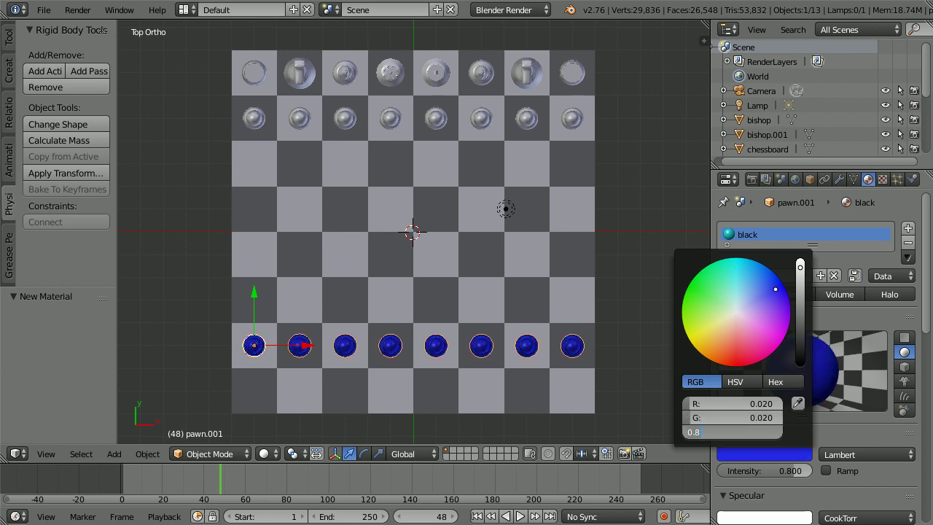
{"action": "type", "text": "02"}
{"action": "key", "text": "Return"}
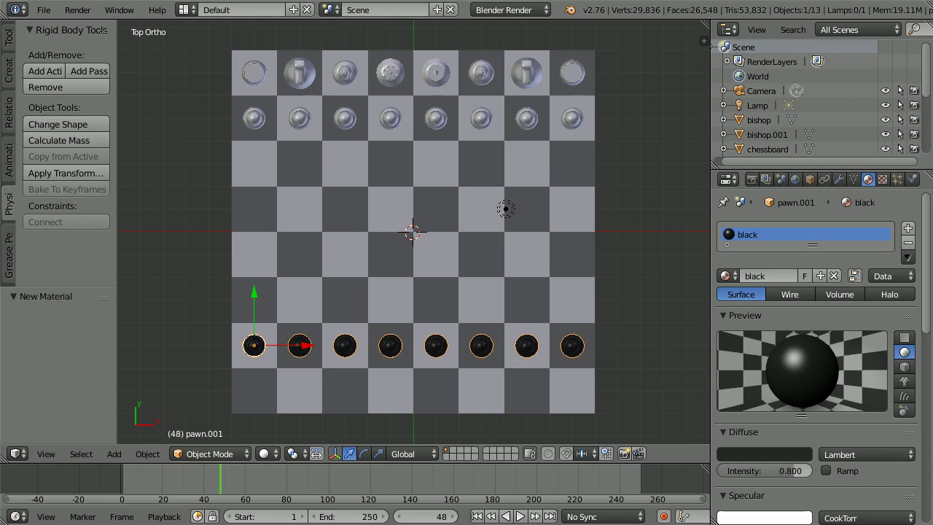
Duplicate the white knight and assign the copy the black material
{"action": "right_click", "coordinate": [298, 85]}
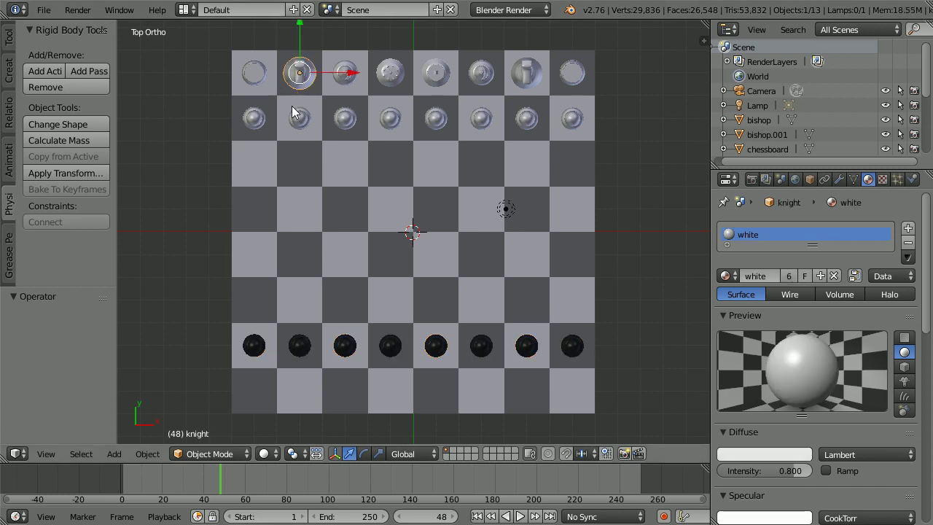
{"action": "key", "text": "shift+d"}
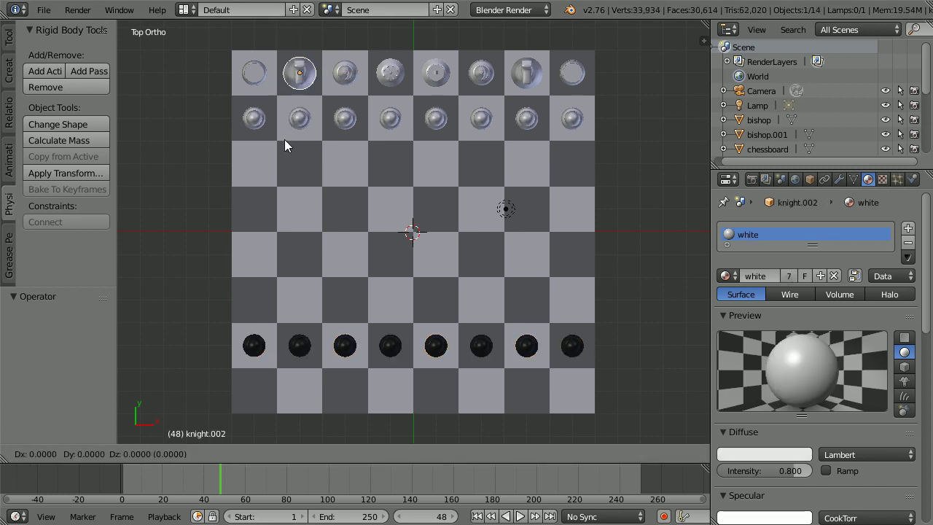
{"action": "right_click", "coordinate": [284, 145]}
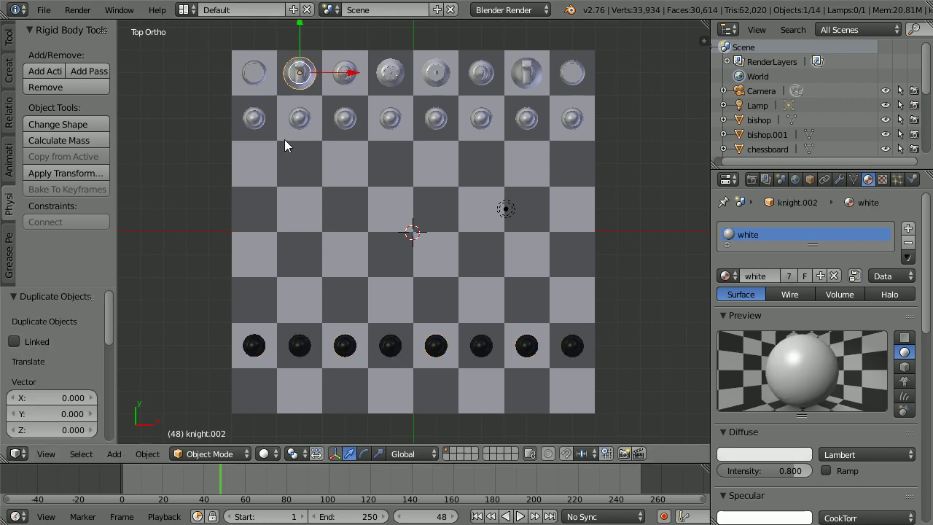
{"action": "left_click", "coordinate": [727, 276]}
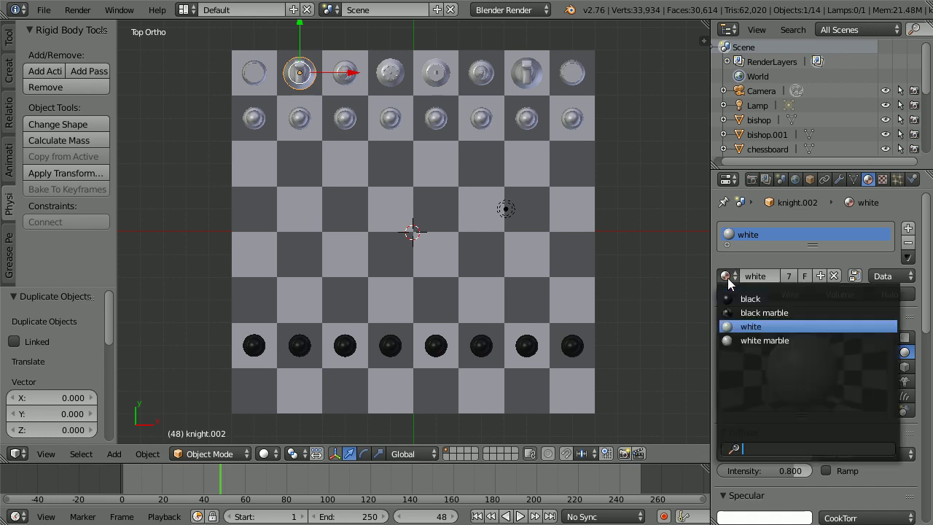
{"action": "left_click", "coordinate": [806, 299]}
Move the black knight to Y -7 and rotate it 180°
{"action": "left_click", "coordinate": [811, 178]}
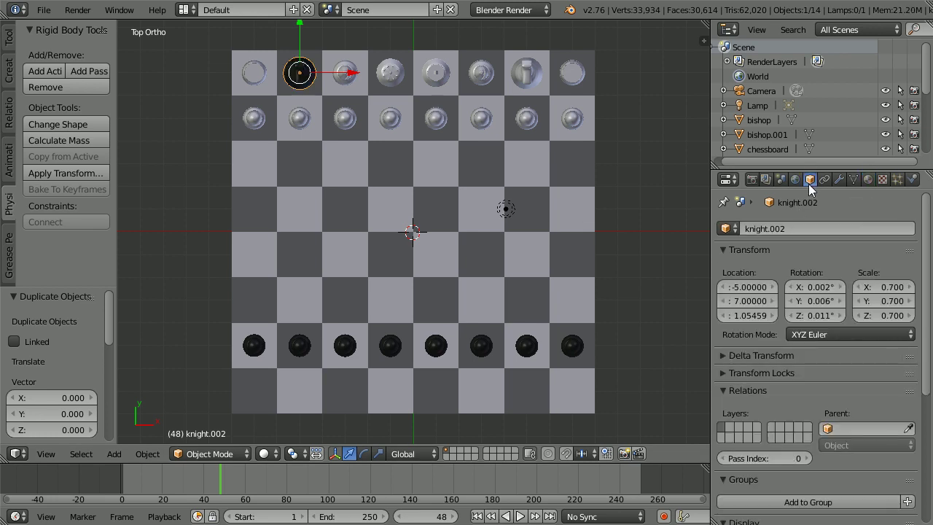
{"action": "left_click", "coordinate": [754, 301]}
{"action": "type", "text": "-7"}
{"action": "key", "text": "Return"}
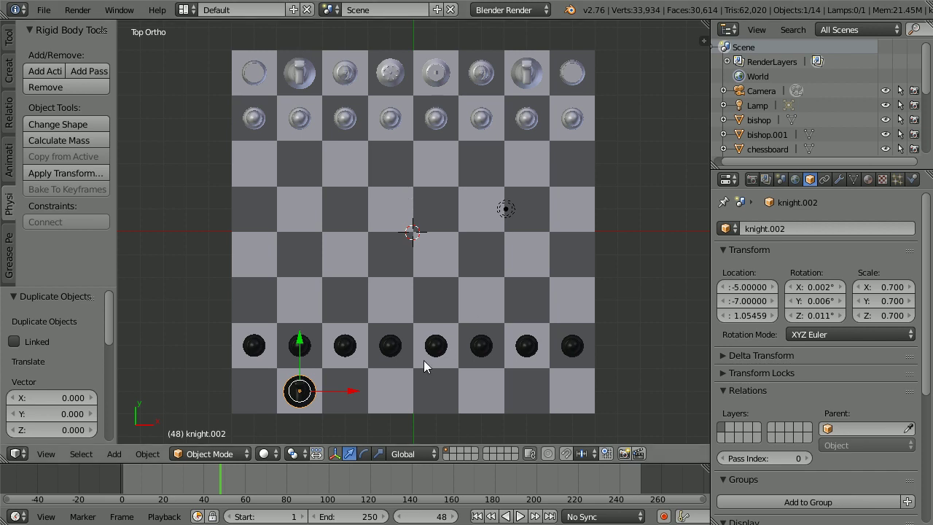
{"action": "type", "text": "r180"}
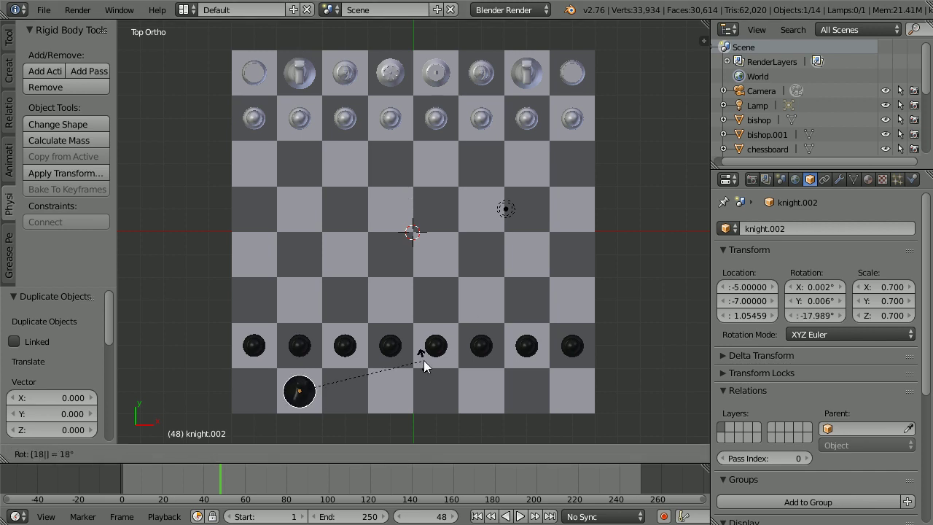
{"action": "key", "text": "Return"}
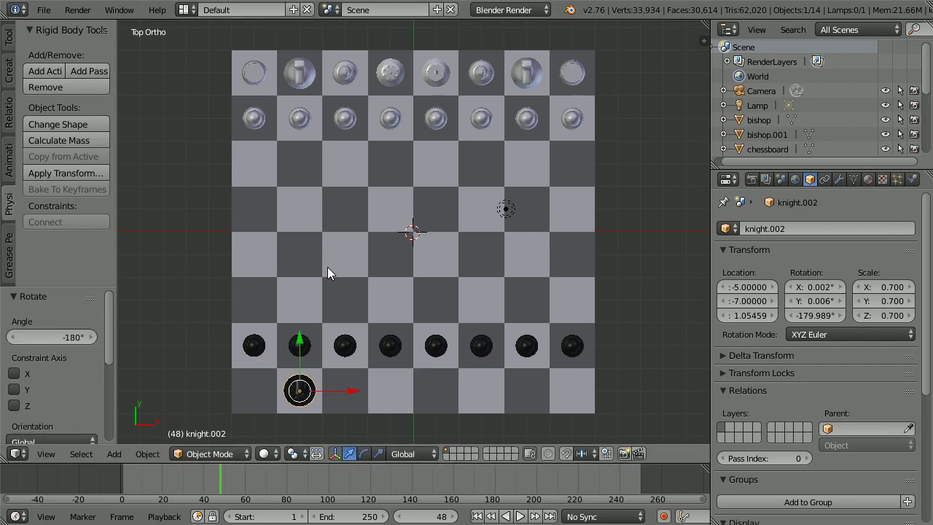
Place a linked copy of the black knight at X 5
{"action": "key", "text": "alt+d"}
{"action": "key", "text": "Escape"}
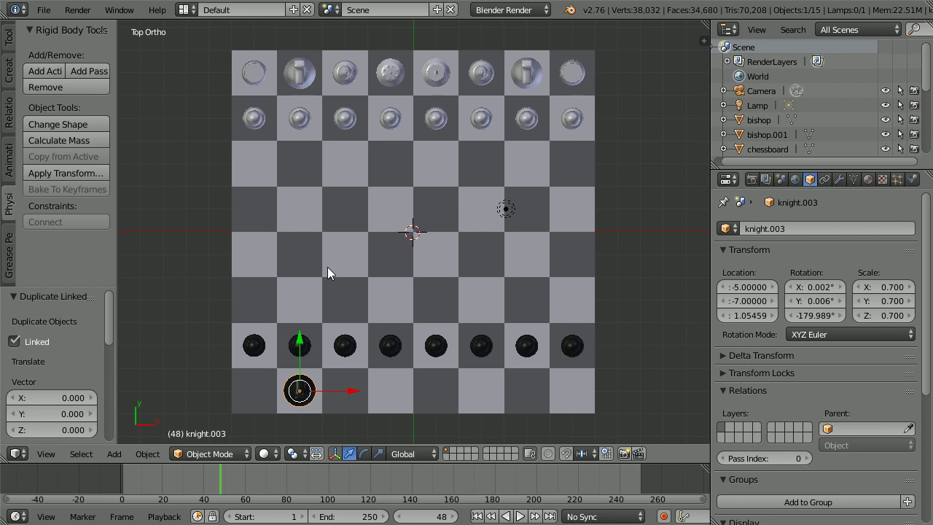
{"action": "left_click", "coordinate": [747, 288]}
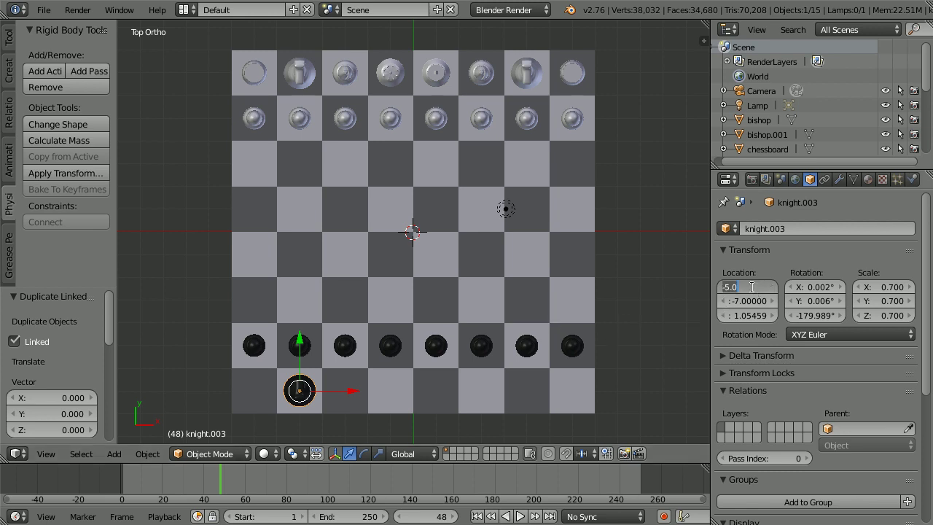
{"action": "type", "text": "5"}
{"action": "key", "text": "Return"}
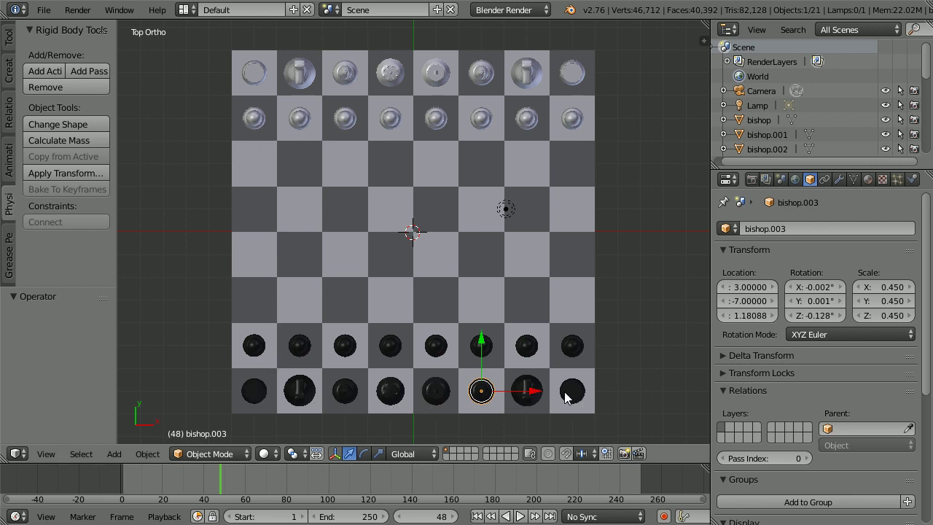
Switch the viewport to perspective and orbit to a low angle over the full set
{"action": "left_click", "coordinate": [48, 455]}
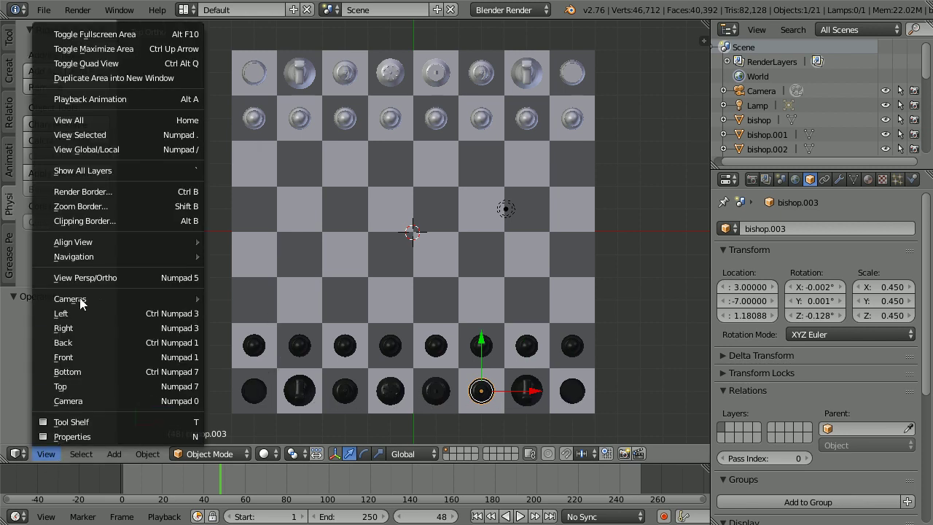
{"action": "left_click", "coordinate": [142, 276]}
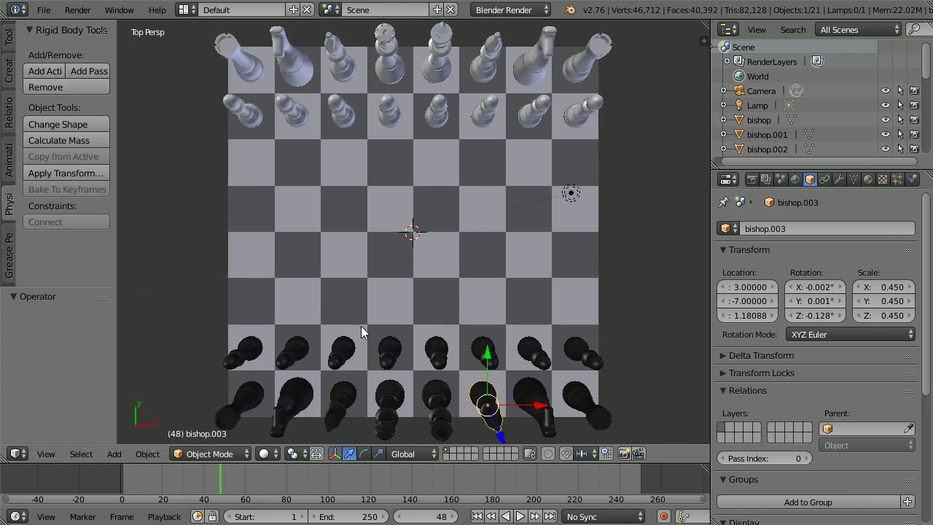
{"action": "middle_click_drag", "start_coordinate": [593, 322], "coordinate": [498, 198]}
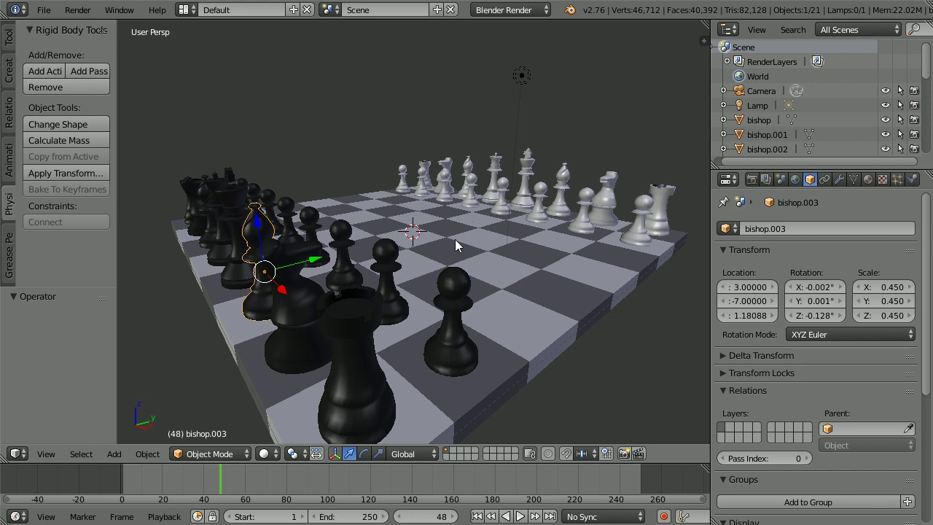